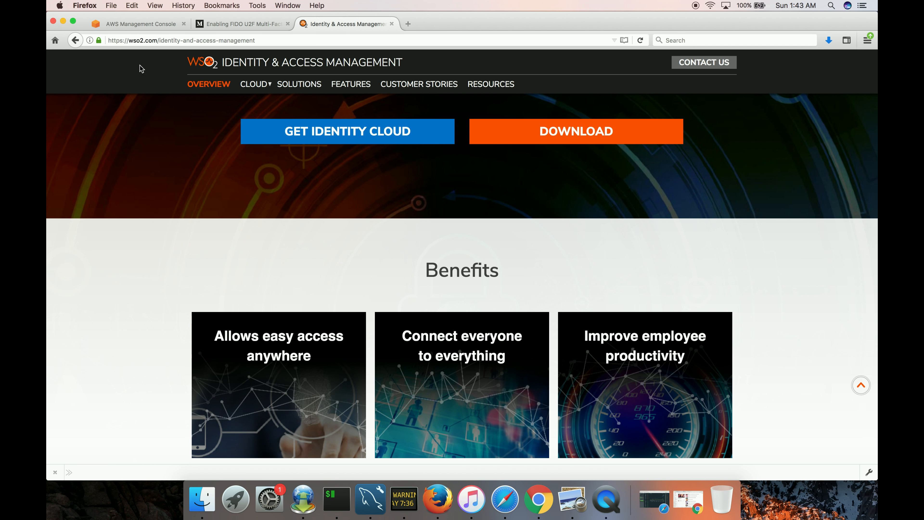
pyautogui.scroll(5, 189, 151)
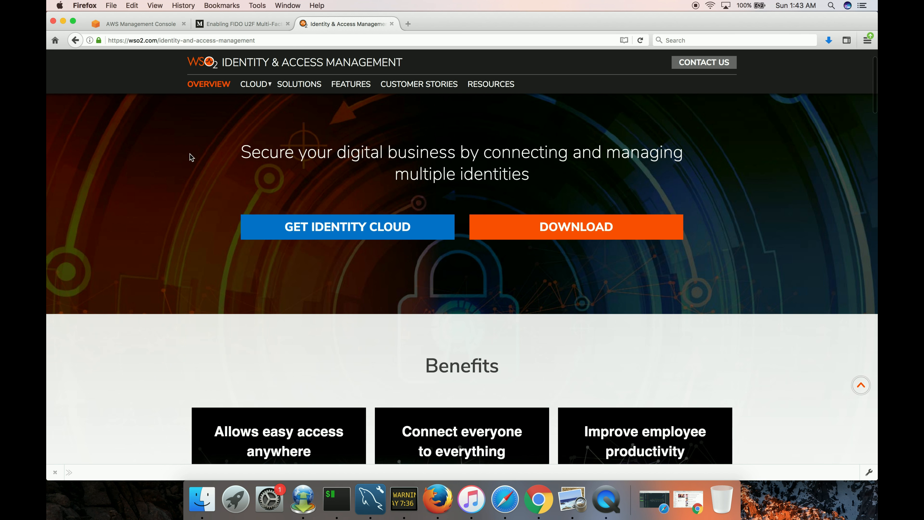
pyautogui.moveTo(239, 59)
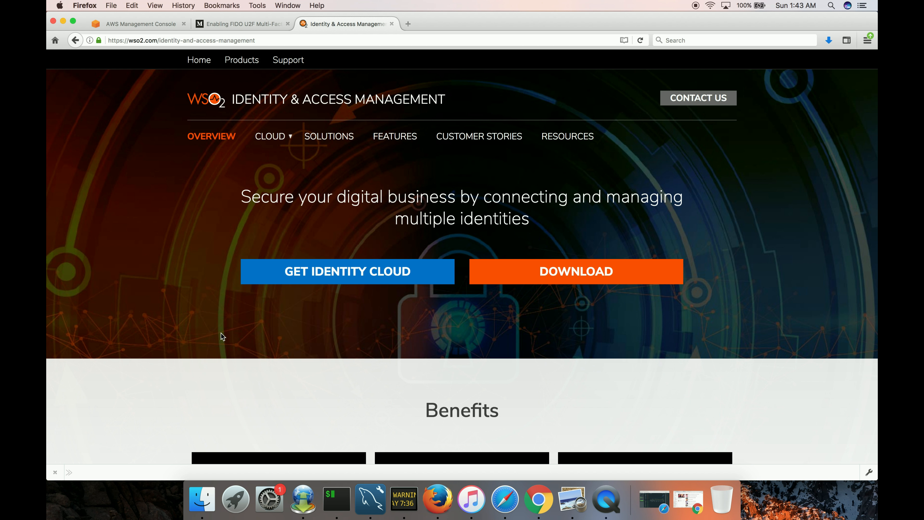
pyautogui.scroll(-3, 220, 333)
pyautogui.scroll(-2, 418, 294)
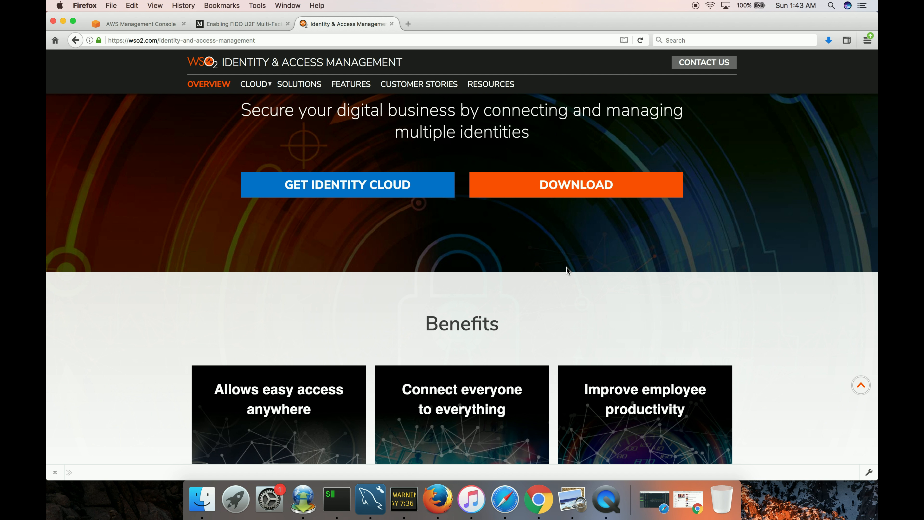
# Switch to the iTerm2 terminal and print the current working directory with pwd
pyautogui.hotkey('ctrl', 'Right')
pyautogui.press('Return')
pyautogui.press('Return')
pyautogui.write('pwd')
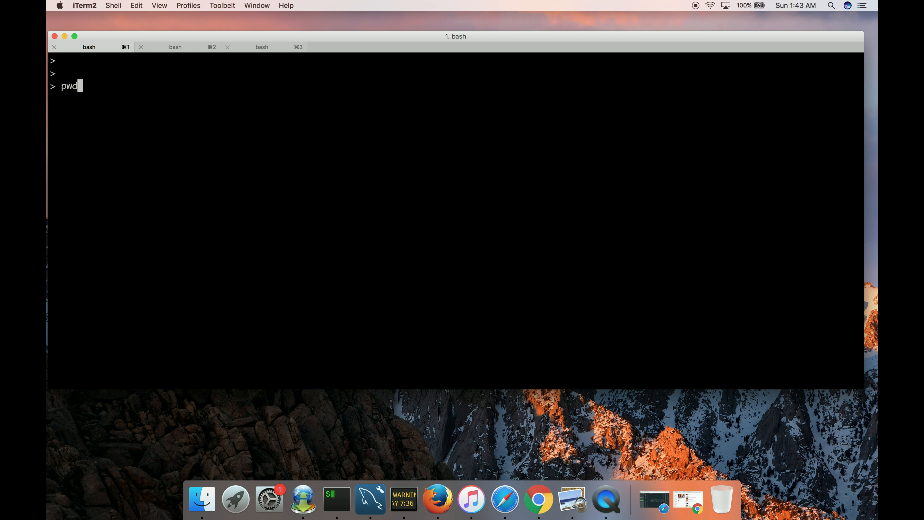
pyautogui.press('Return')
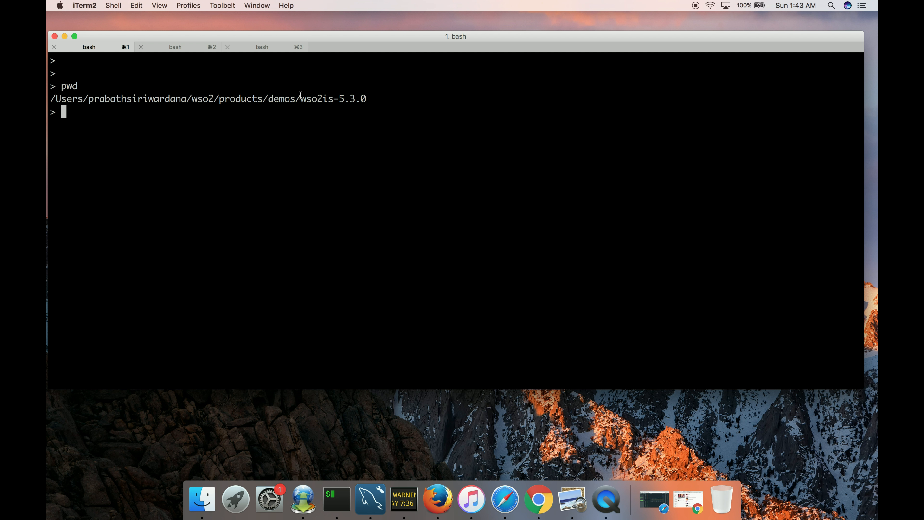
# Change into the bin directory and start the WSO2 Identity Server with sh wso2server.sh
pyautogui.write('cd bin/')
pyautogui.press('Return')
pyautogui.write('sh wso2')
pyautogui.press('Tab')
pyautogui.write('sh')
pyautogui.press('Return')
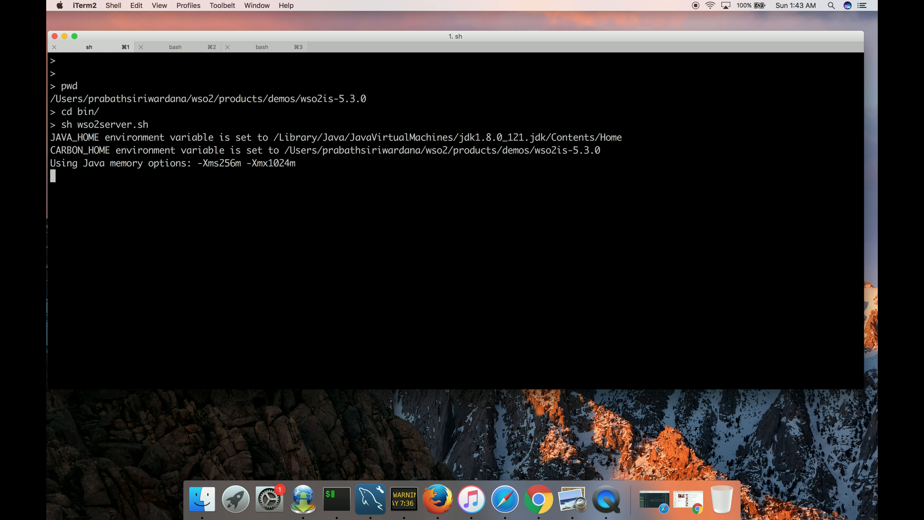
pyautogui.press('XF86AudioMute')
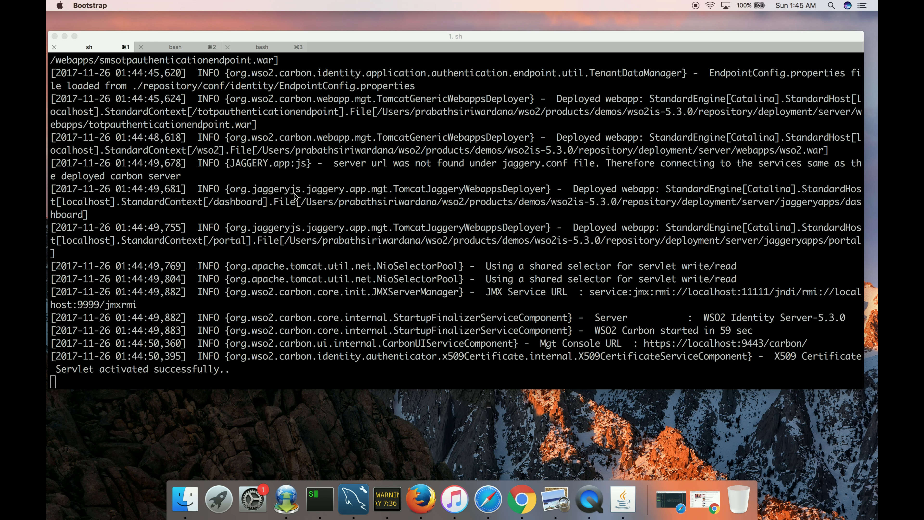
pyautogui.hotkey('ctrl', 'Left')
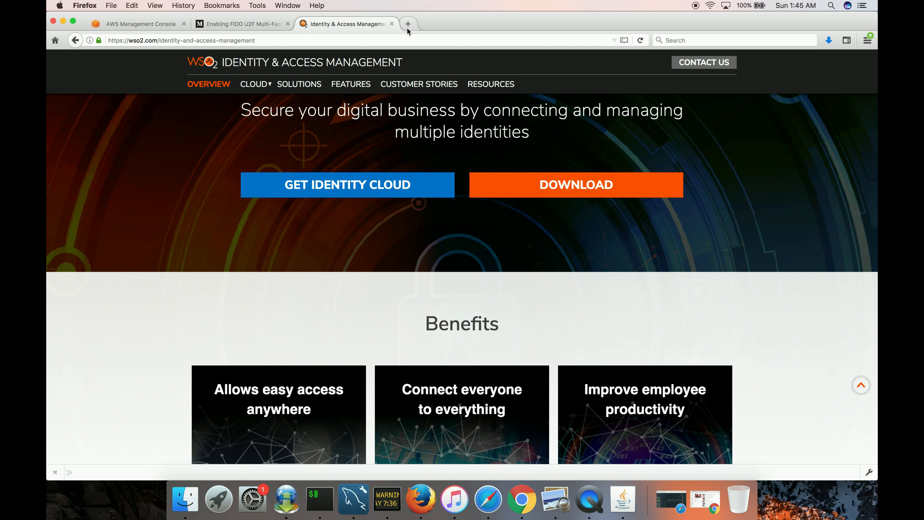
pyautogui.click(407, 29)
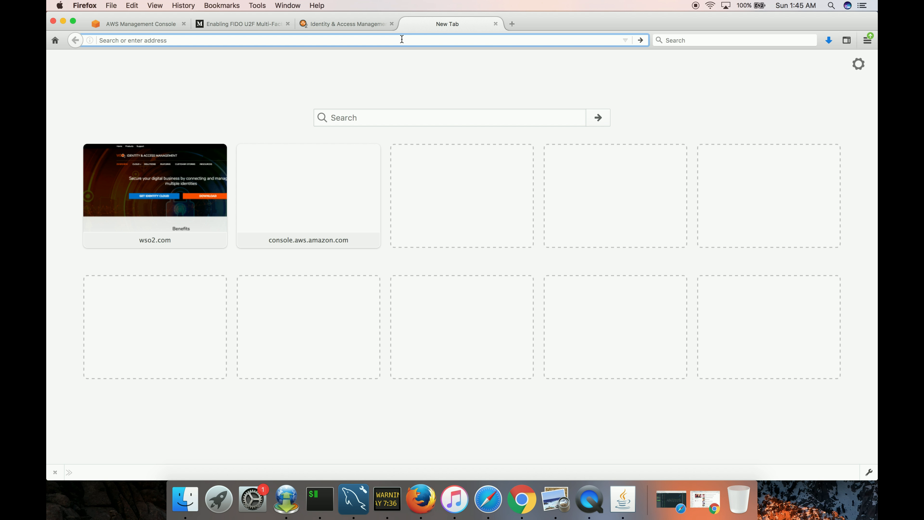
pyautogui.write('https')
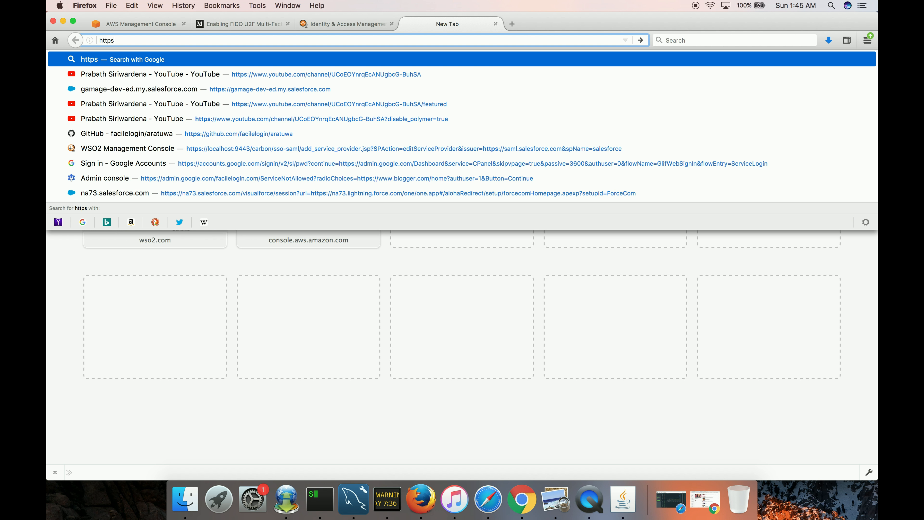
pyautogui.write('://localhost/')
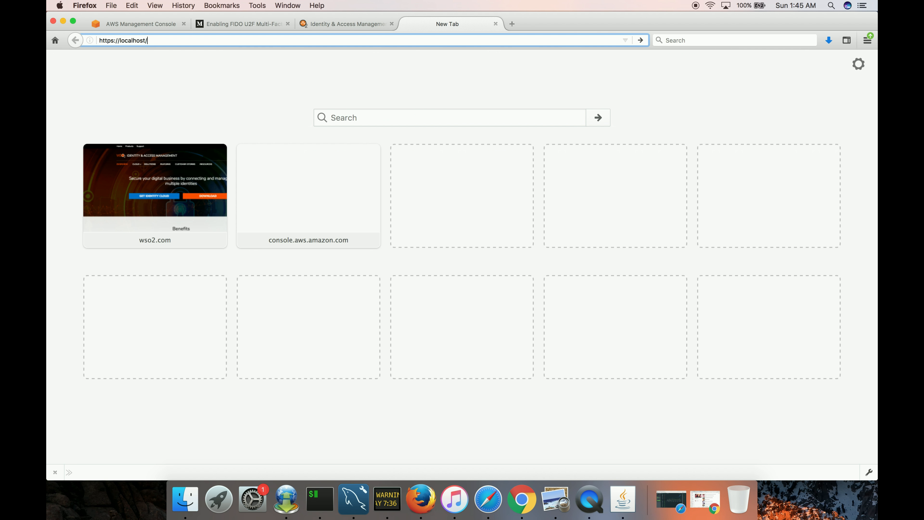
pyautogui.press('BackSpace')
pyautogui.write(':9443')
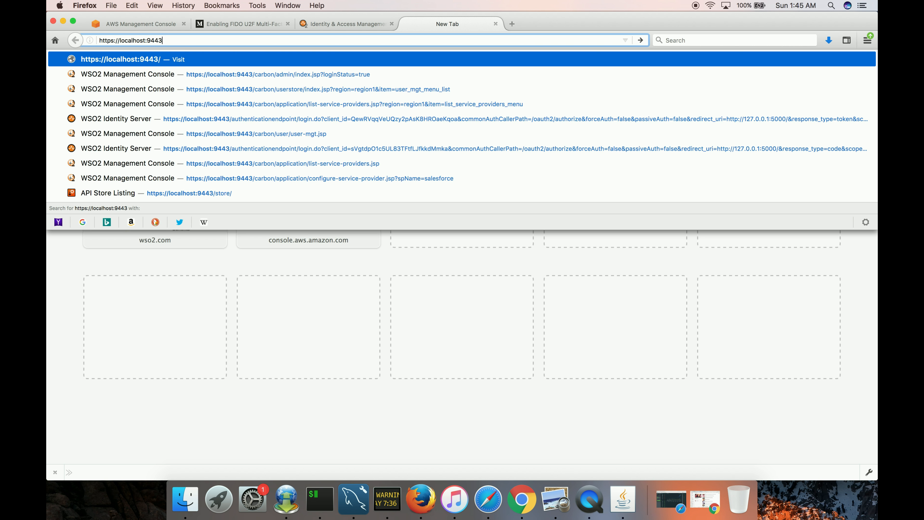
pyautogui.press('Return')
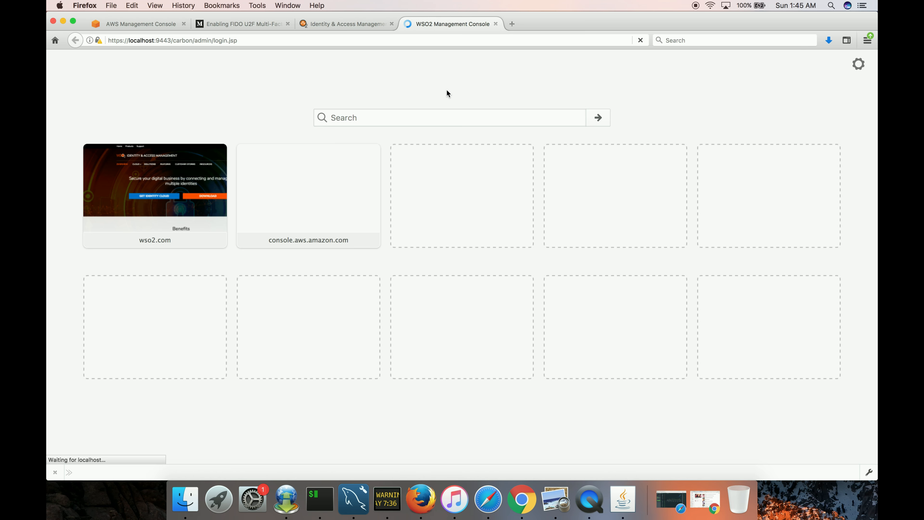
# Sign in to the management console with the prefilled credentials and open the resident identity provider's settings
pyautogui.click(778, 159)
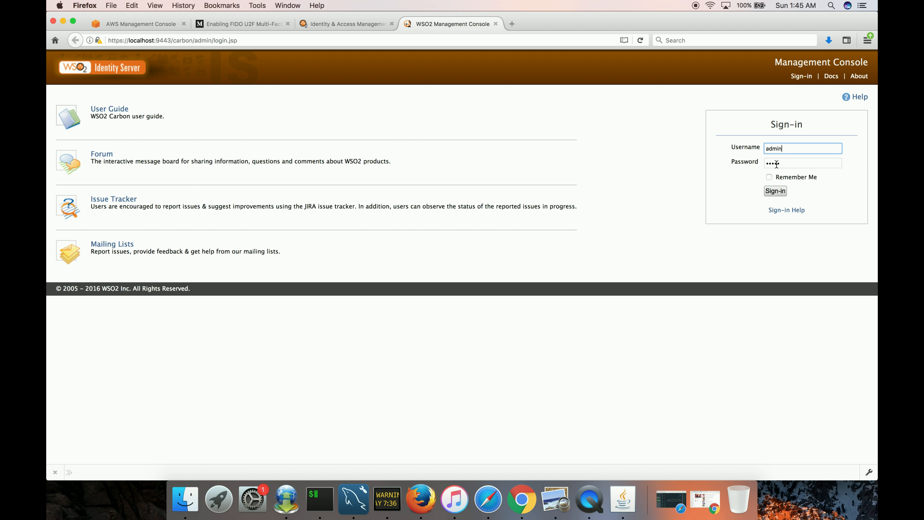
pyautogui.click(776, 191)
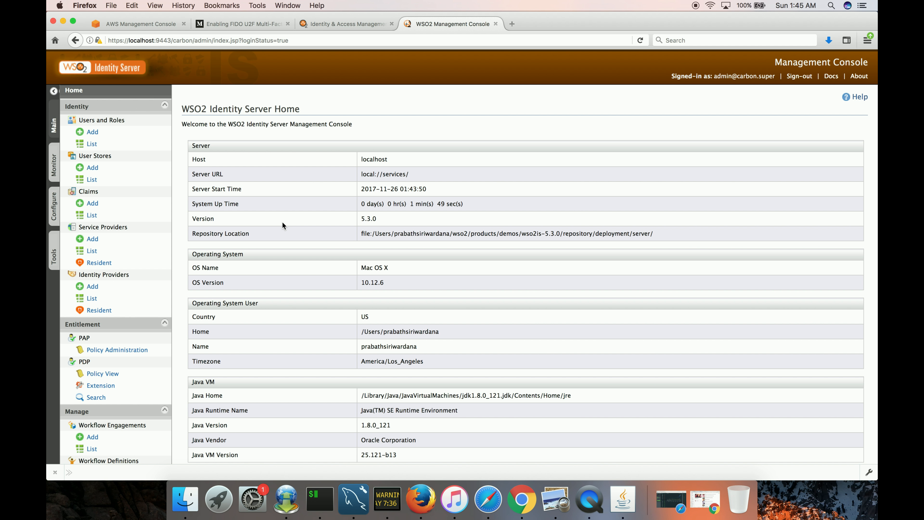
pyautogui.click(106, 310)
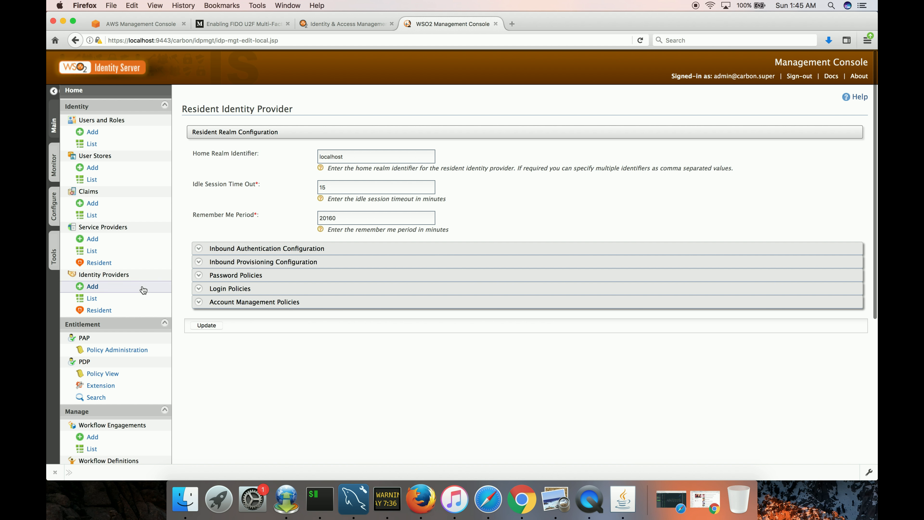
# Download the SAML metadata from the SAML2 Web SSO inbound authentication configuration and save metadata.xml
pyautogui.click(233, 249)
pyautogui.scroll(-3, 264, 360)
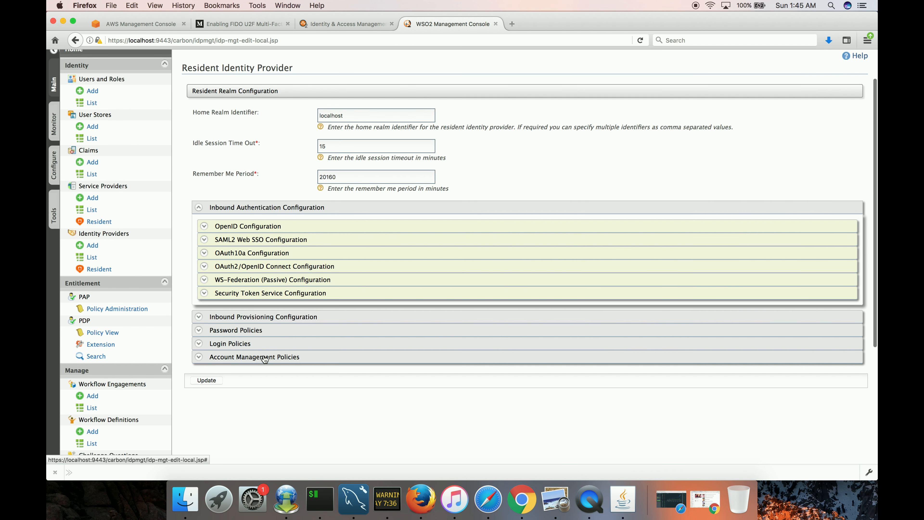
pyautogui.click(261, 231)
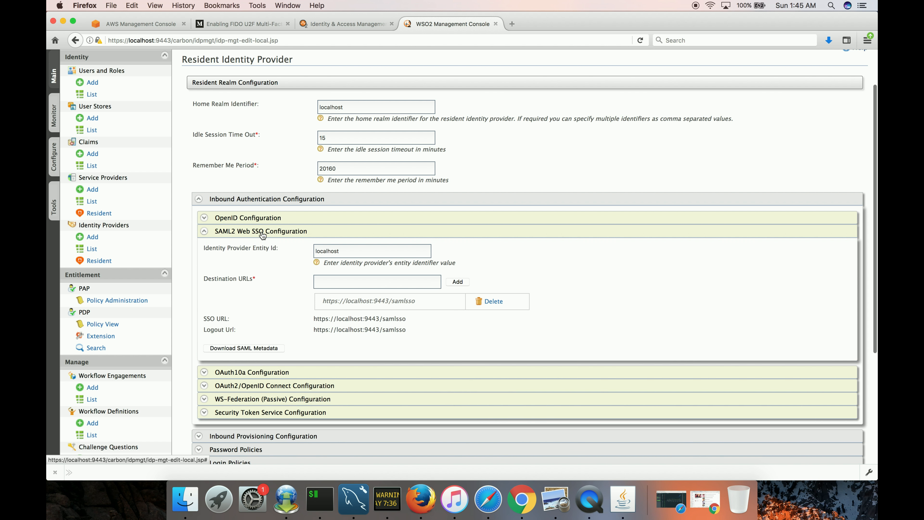
pyautogui.scroll(-3, 265, 328)
pyautogui.click(262, 304)
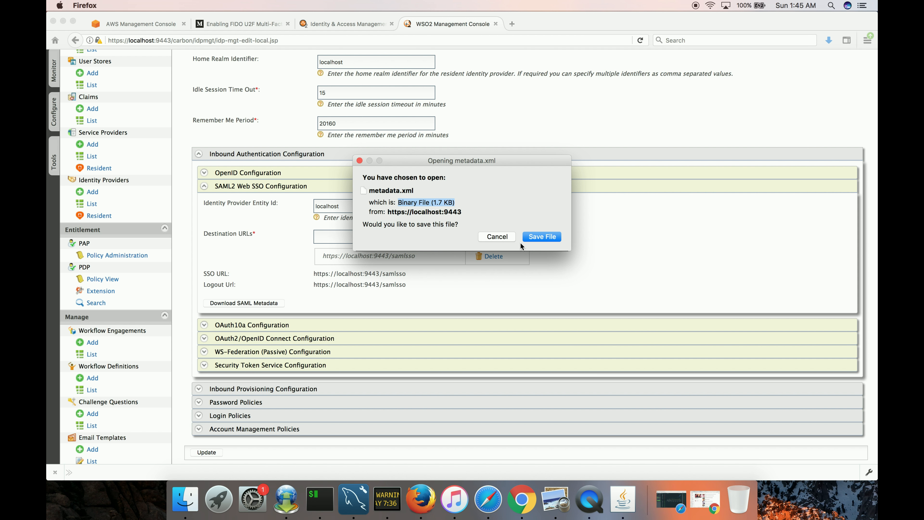
pyautogui.click(531, 240)
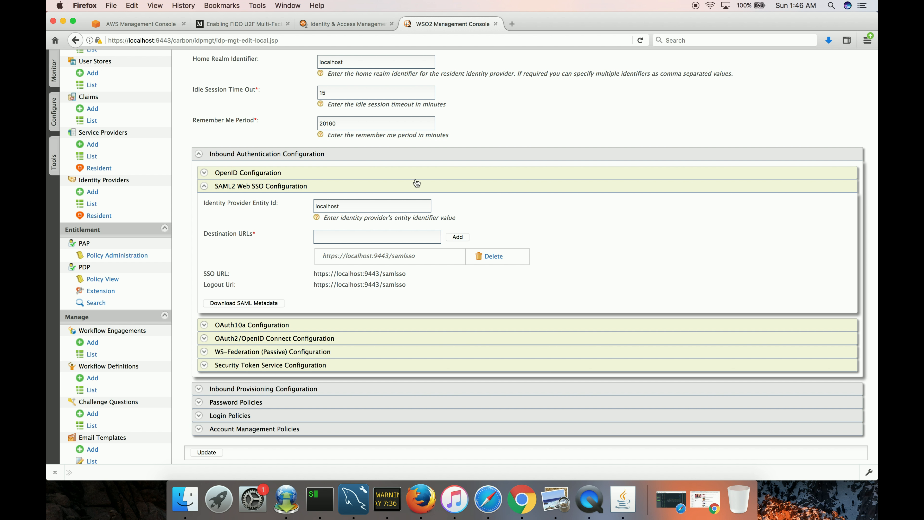
# Switch to the AWS Management Console and open the identity providers list in IAM
pyautogui.click(152, 26)
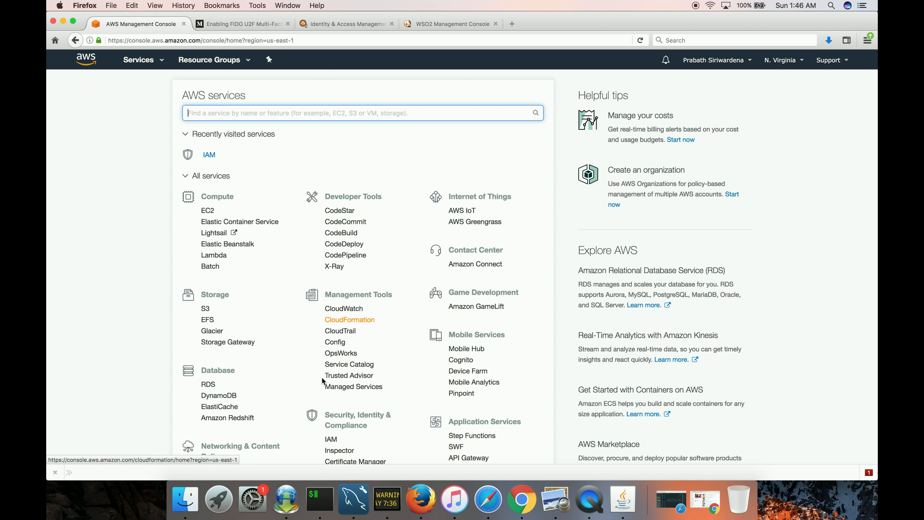
pyautogui.scroll(-10, 320, 346)
pyautogui.click(331, 128)
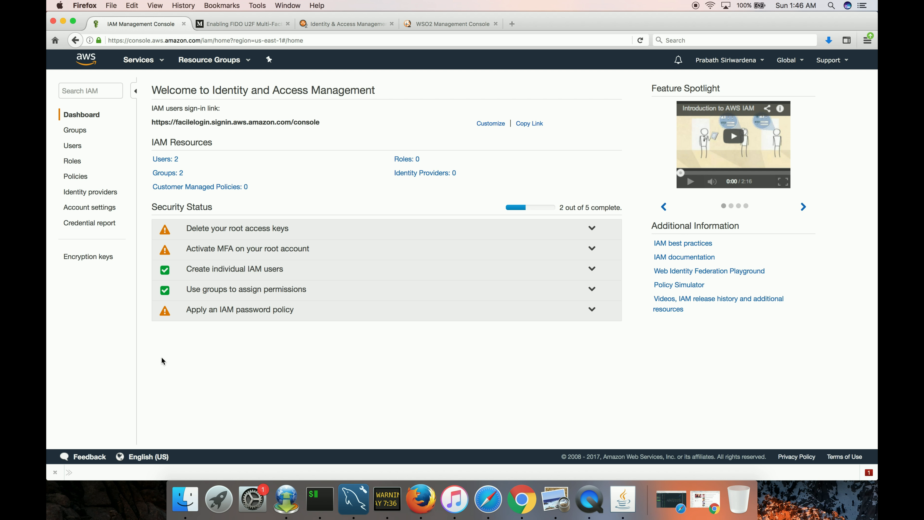
pyautogui.click(101, 195)
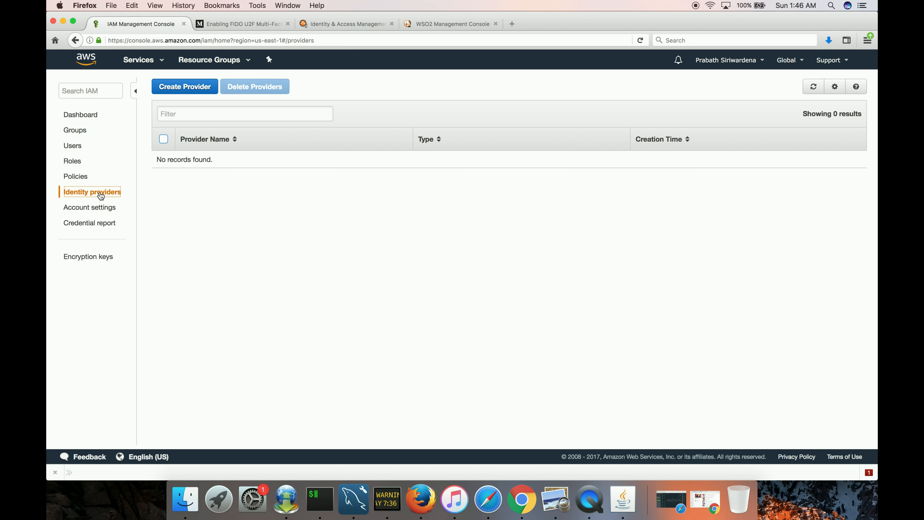
# Start a new identity provider of type SAML and name it wso2is
pyautogui.click(174, 91)
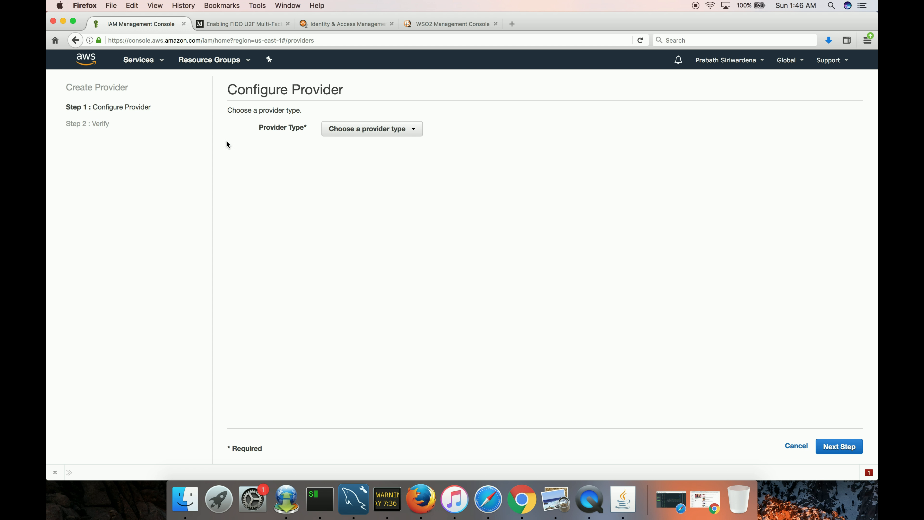
pyautogui.click(335, 131)
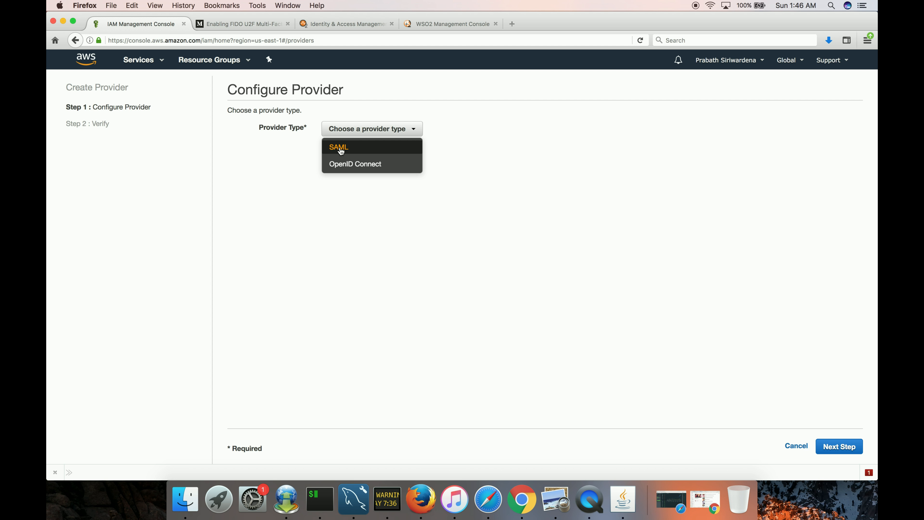
pyautogui.click(340, 147)
pyautogui.click(356, 156)
pyautogui.write('wso2is')
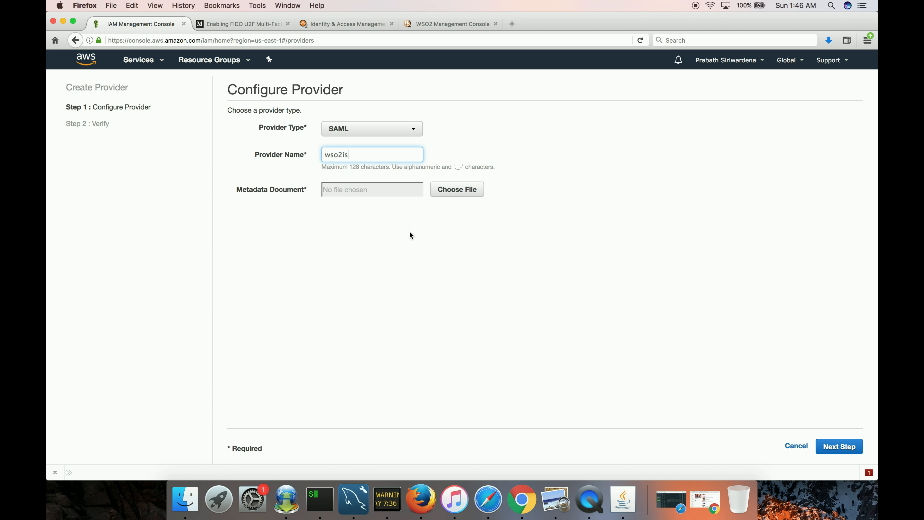
# Attach metadata.xml from Downloads as the provider's metadata document and proceed to create the provider
pyautogui.click(444, 189)
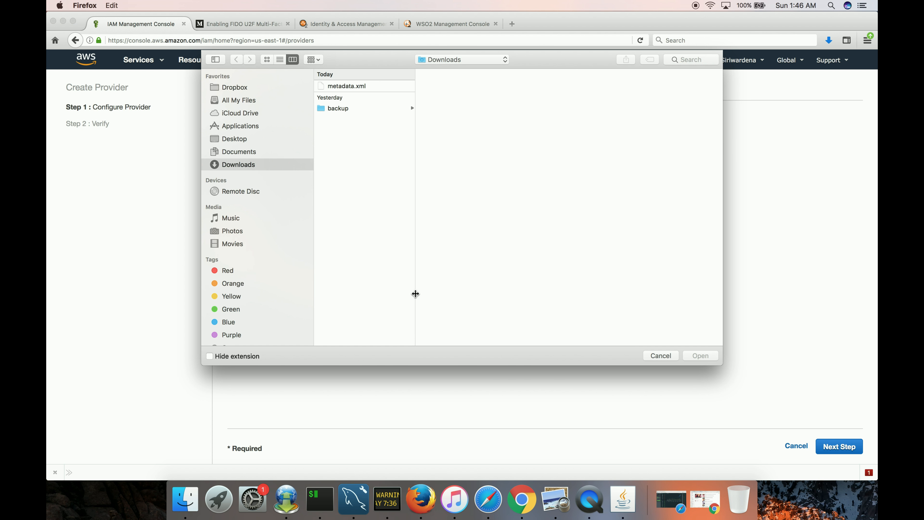
pyautogui.click(351, 87)
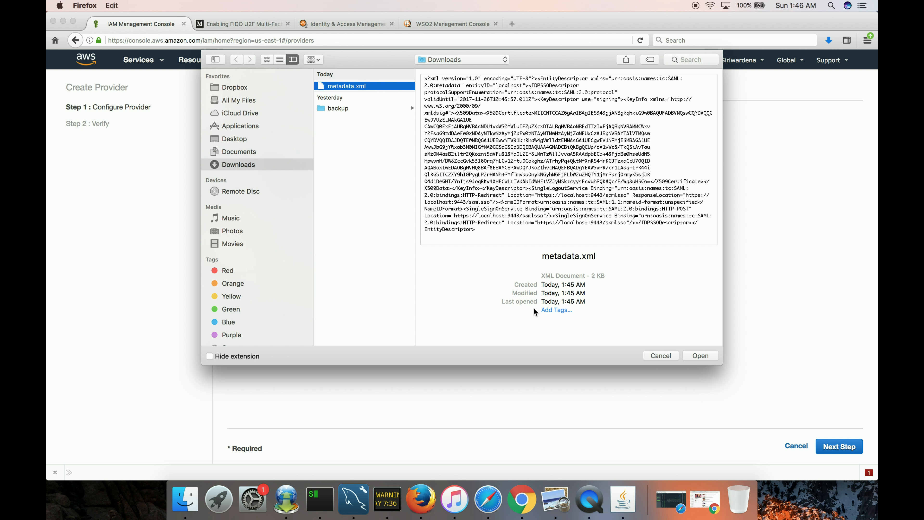
pyautogui.click(693, 356)
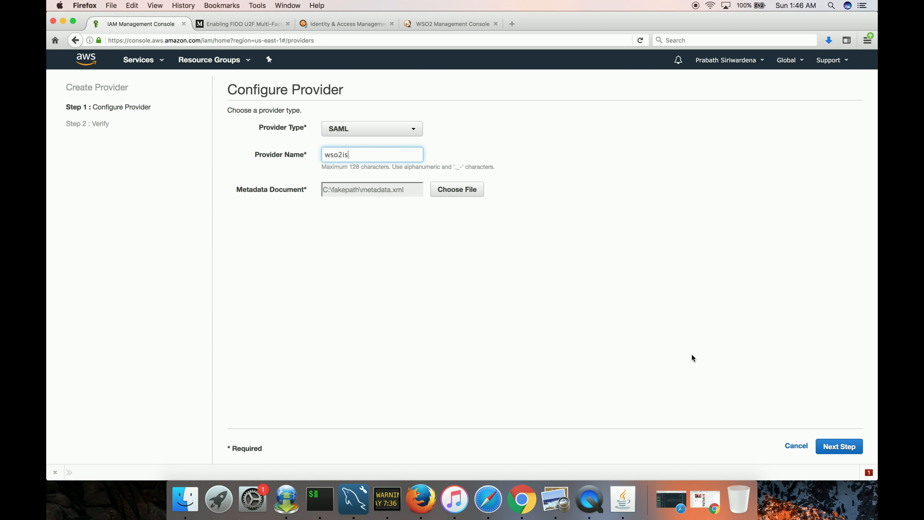
pyautogui.click(826, 447)
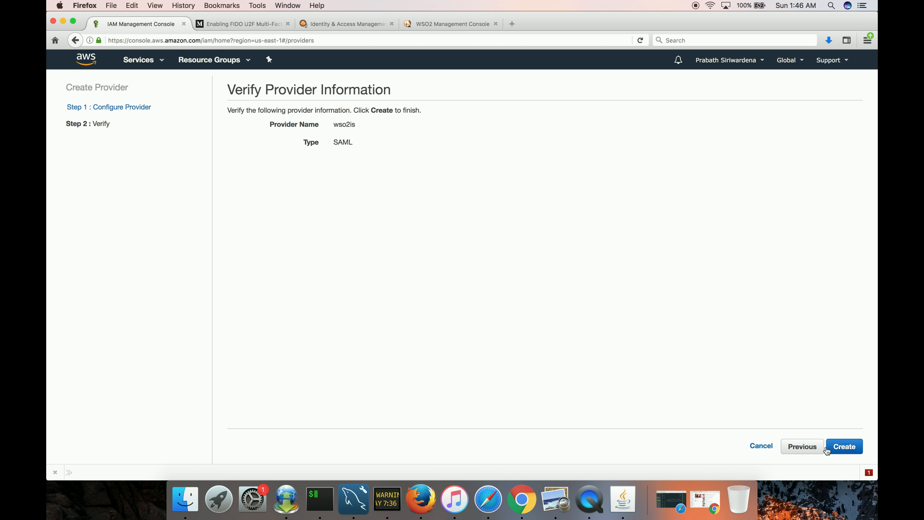
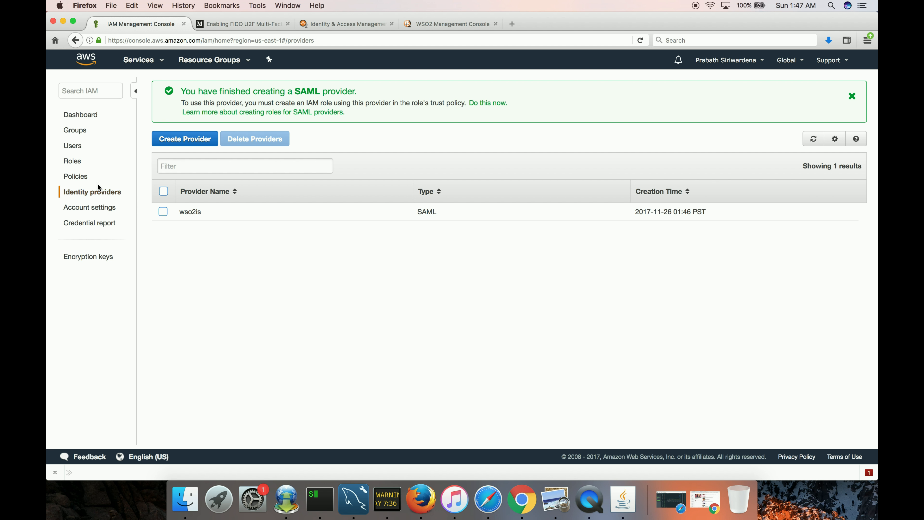
# Start a new IAM role with SAML 2.0 federation as the type of trusted entity
pyautogui.click(73, 161)
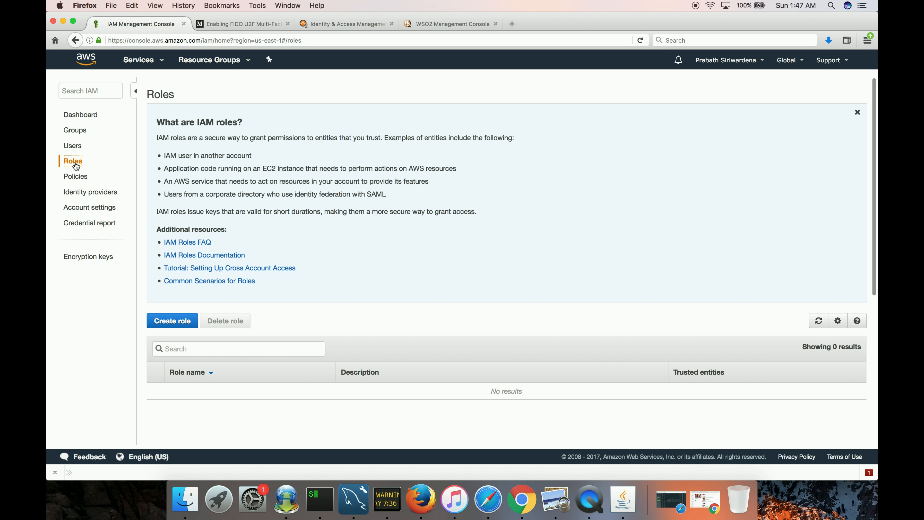
pyautogui.click(176, 325)
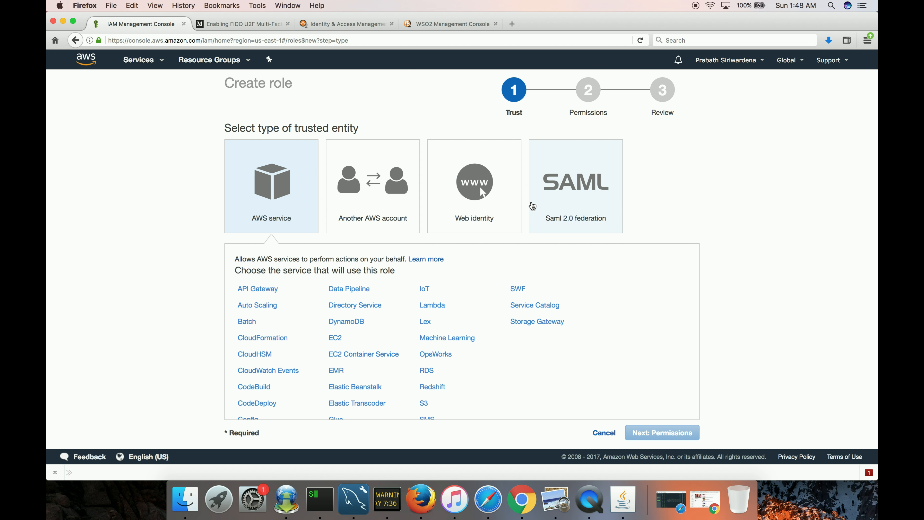
pyautogui.click(570, 193)
# Choose wso2is as the SAML provider for the role
pyautogui.scroll(-1, 585, 353)
pyautogui.scroll(-2, 585, 355)
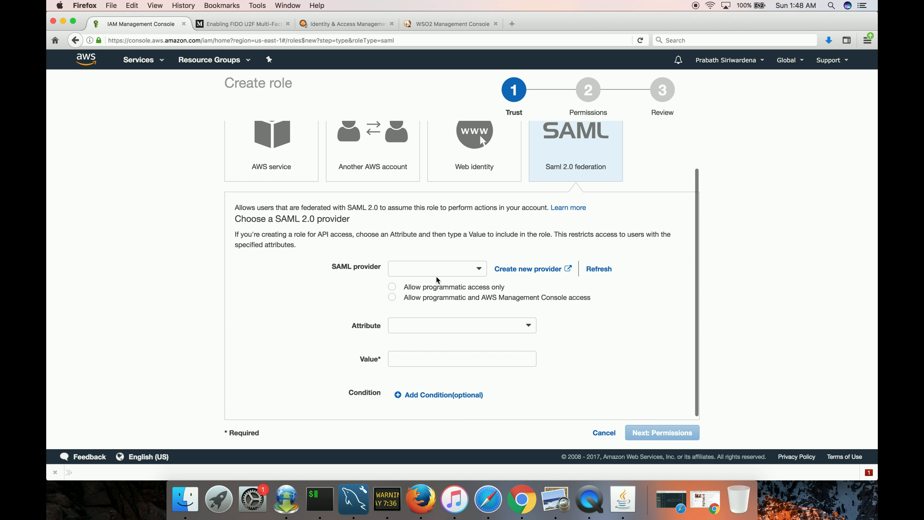
pyautogui.click(478, 268)
pyautogui.click(469, 285)
pyautogui.scroll(-1, 319, 323)
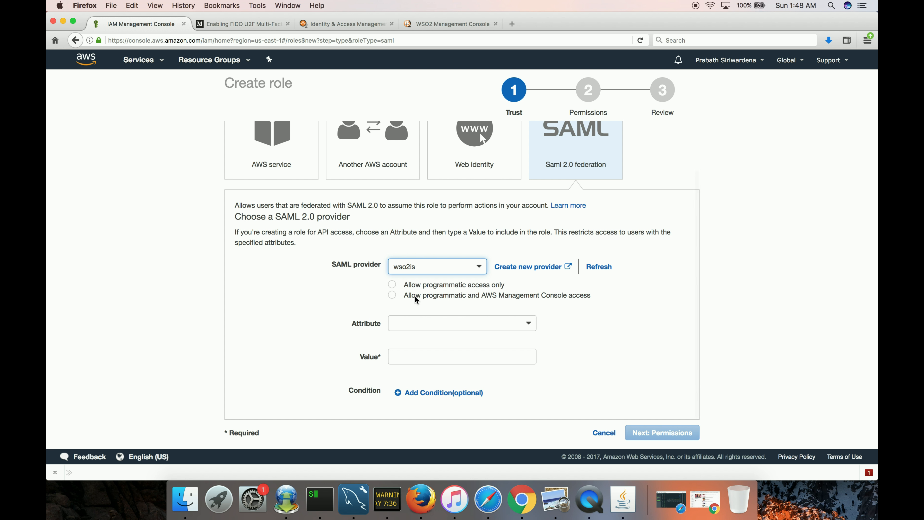
# Allow programmatic and AWS Management Console access for the role and attach the AmazonAPIGatewayAdministrator policy
pyautogui.click(392, 295)
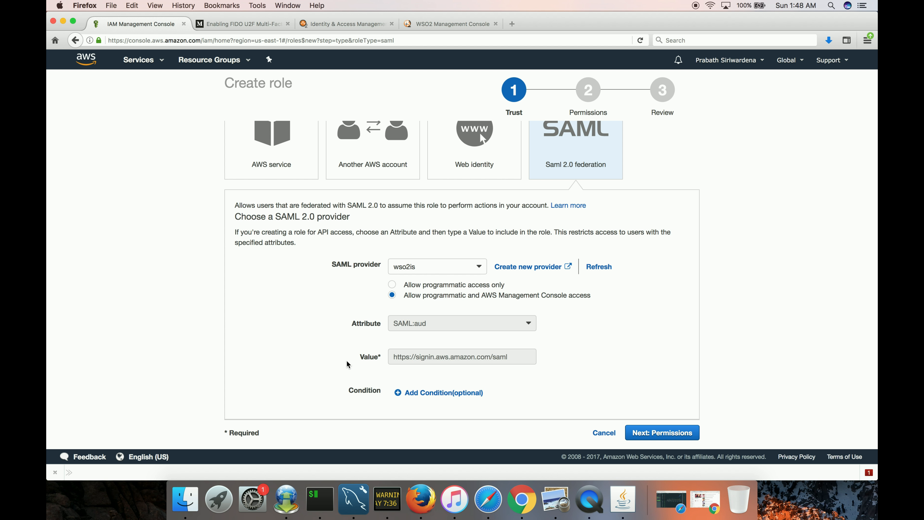
pyautogui.click(656, 433)
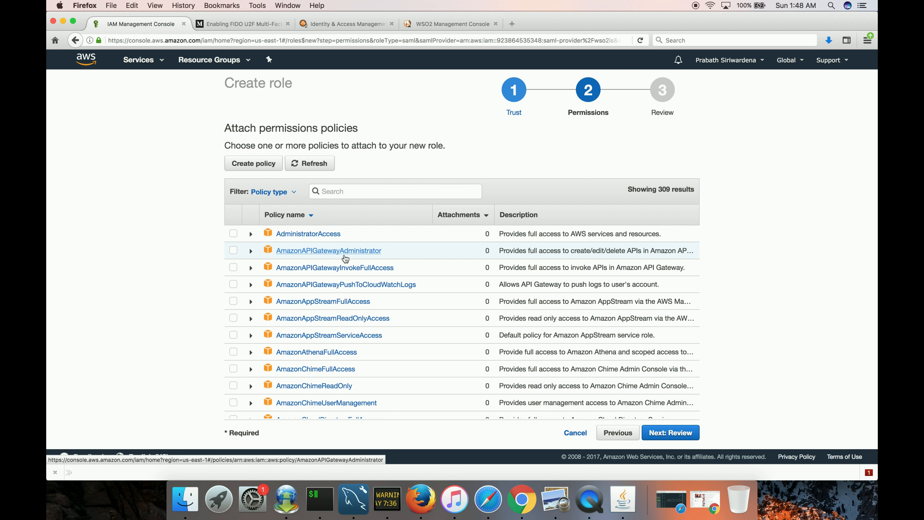
pyautogui.click(234, 251)
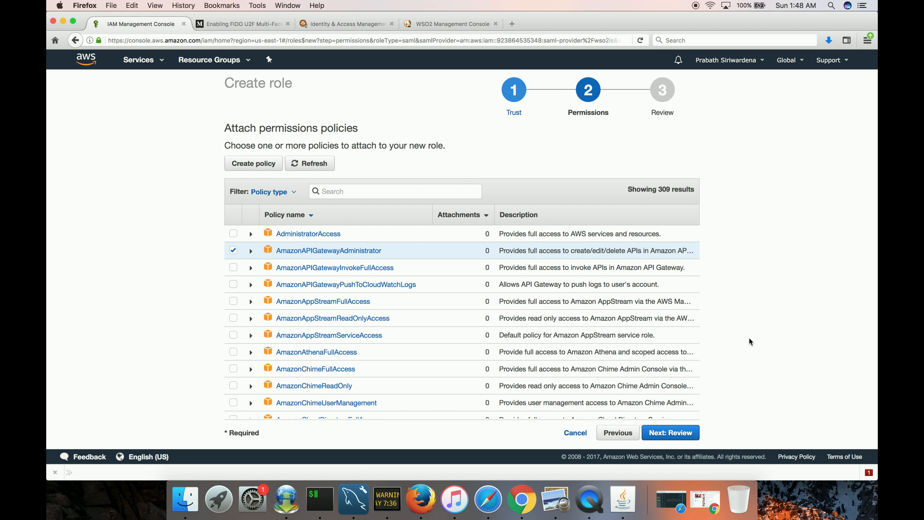
pyautogui.click(680, 433)
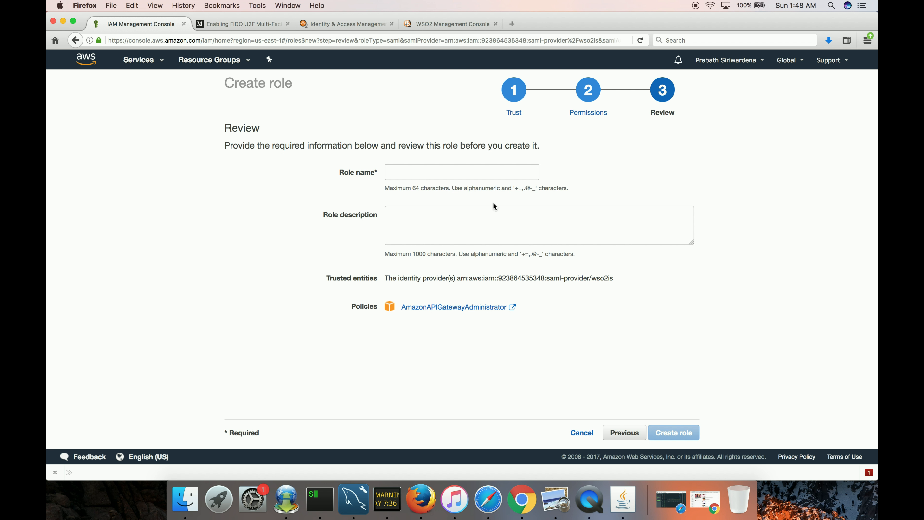
# Name the new role apigwadmin and create it
pyautogui.click(488, 170)
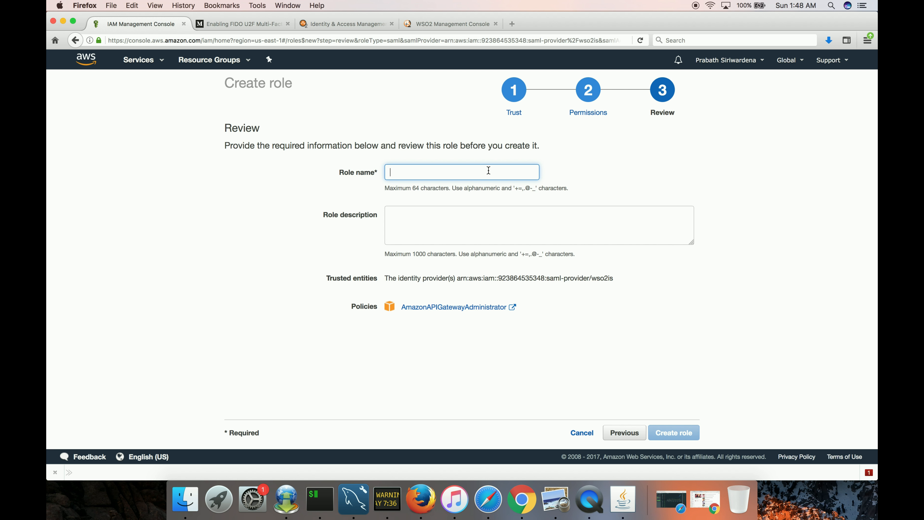
pyautogui.write('apigwadmin')
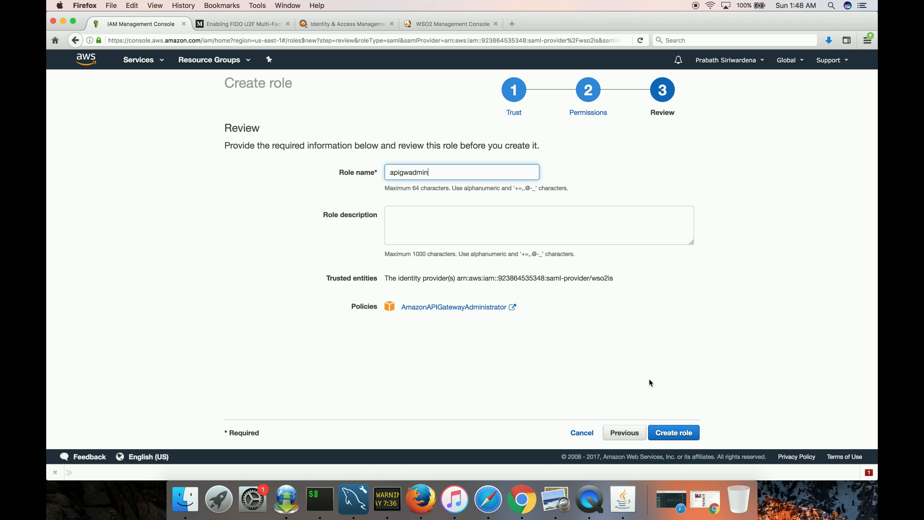
pyautogui.click(683, 433)
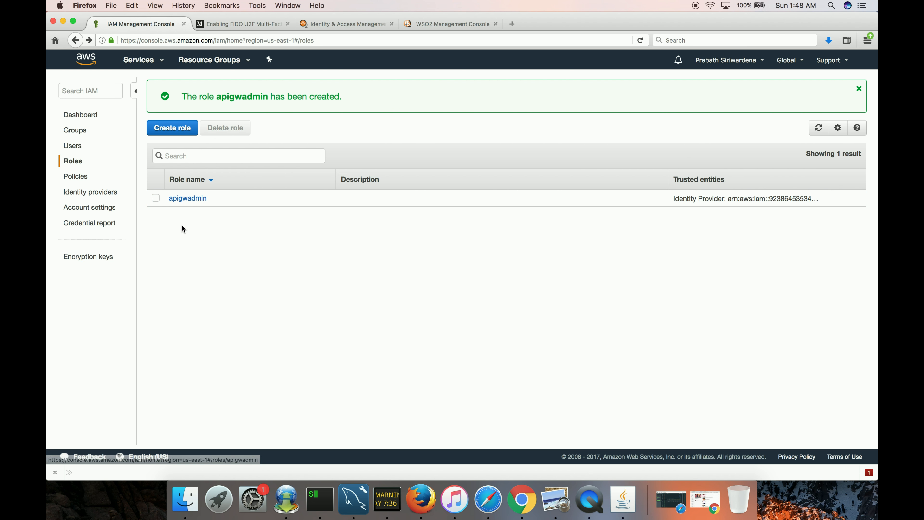
# Look up the ARN of the apigwadmin role and the ARN of the wso2is identity provider
pyautogui.click(183, 200)
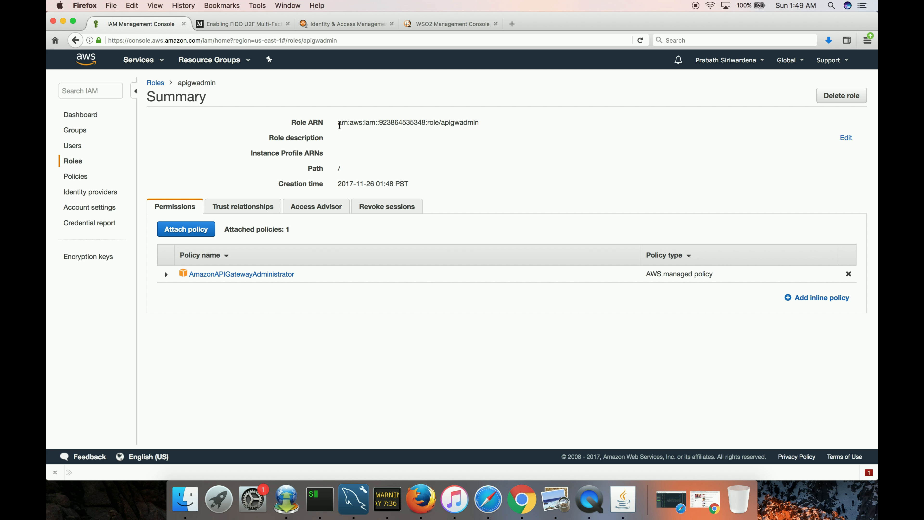
pyautogui.moveTo(336, 124); pyautogui.dragTo(471, 124)
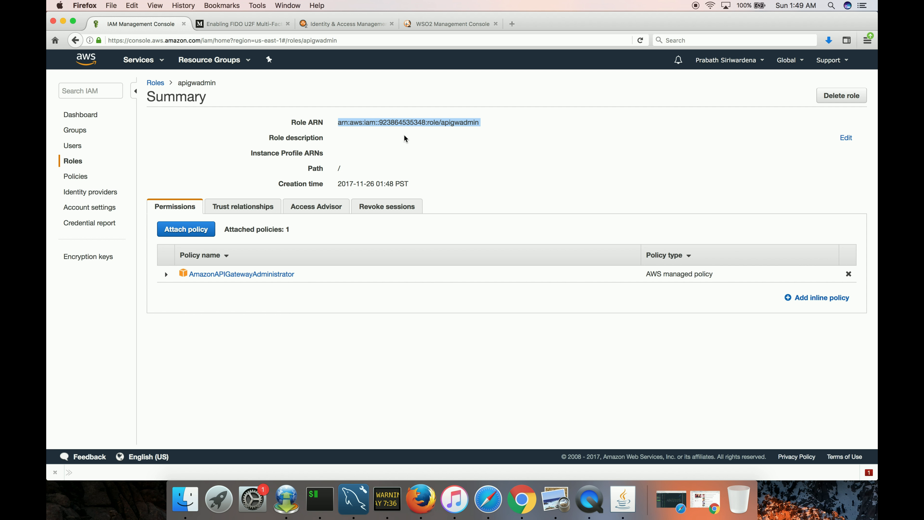
pyautogui.click(97, 193)
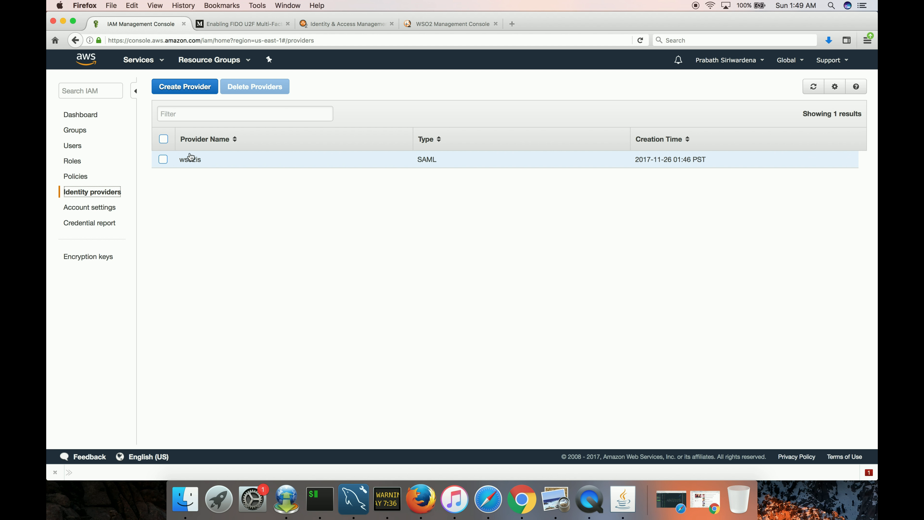
pyautogui.click(188, 159)
pyautogui.moveTo(271, 119); pyautogui.dragTo(421, 126)
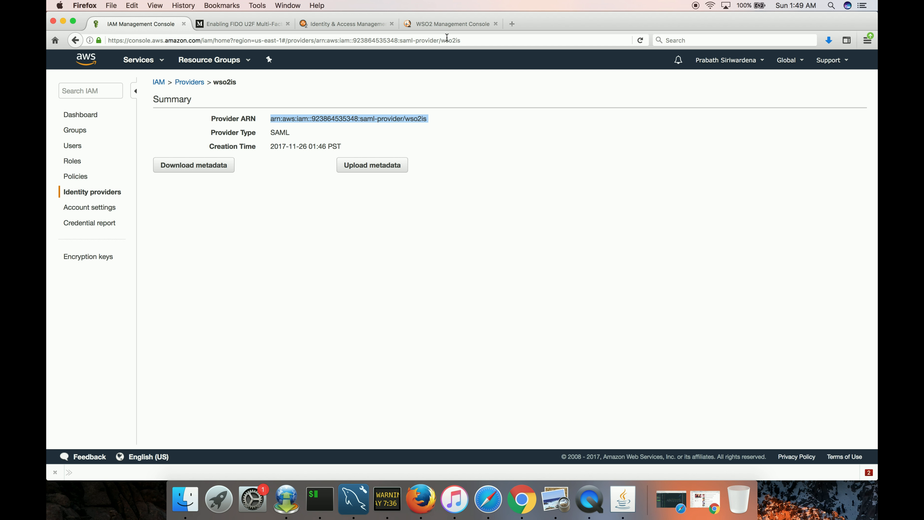
# Switch to the WSO2 Management Console and open the list of users and roles
pyautogui.click(448, 24)
pyautogui.scroll(5, 522, 146)
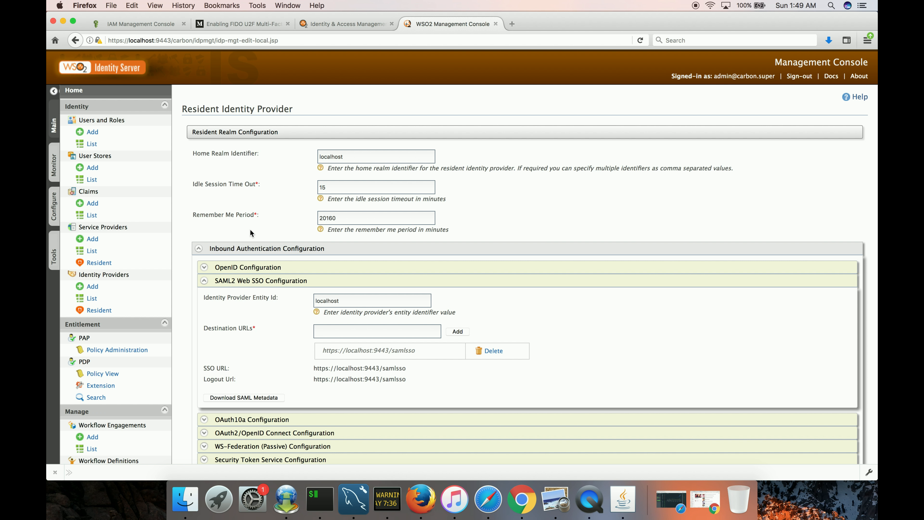
pyautogui.click(147, 184)
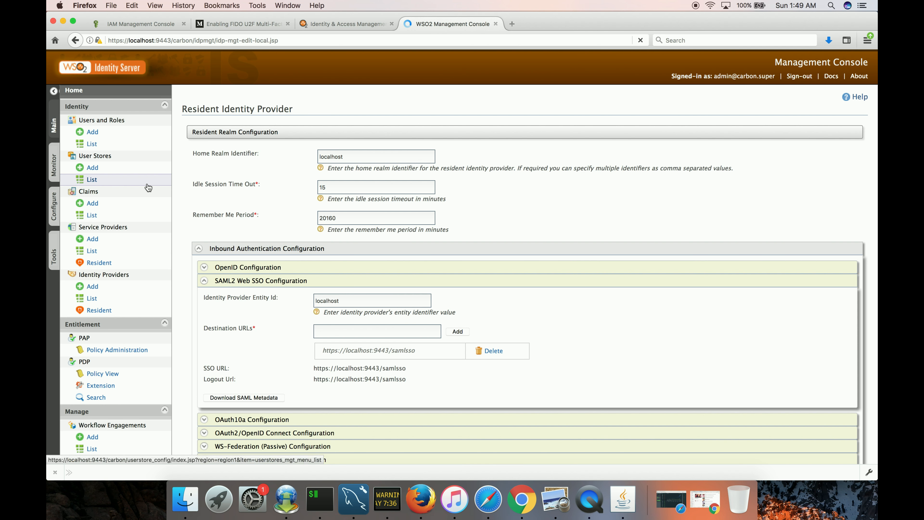
pyautogui.click(122, 145)
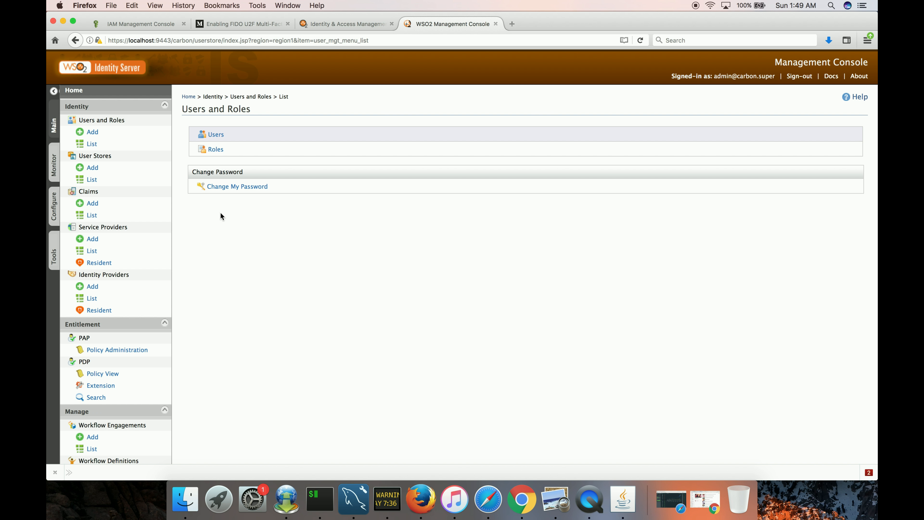
pyautogui.click(108, 209)
pyautogui.click(223, 150)
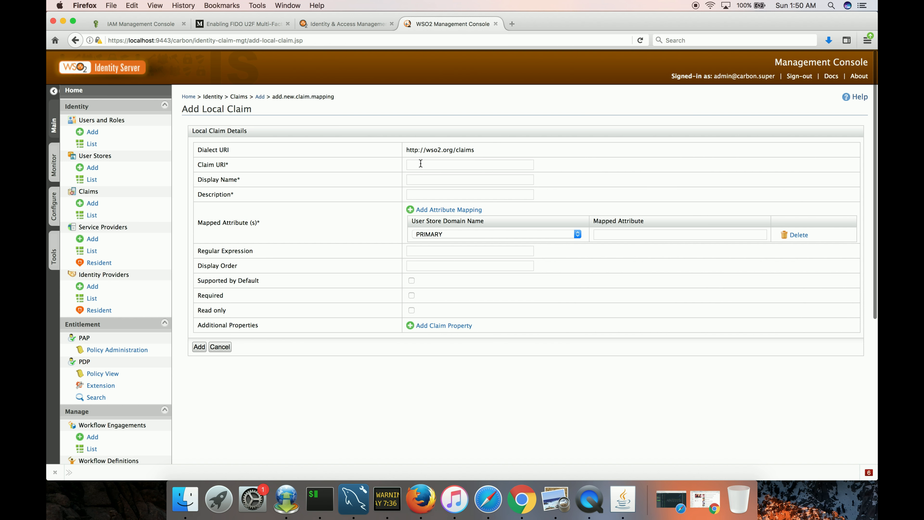
pyautogui.click(430, 164)
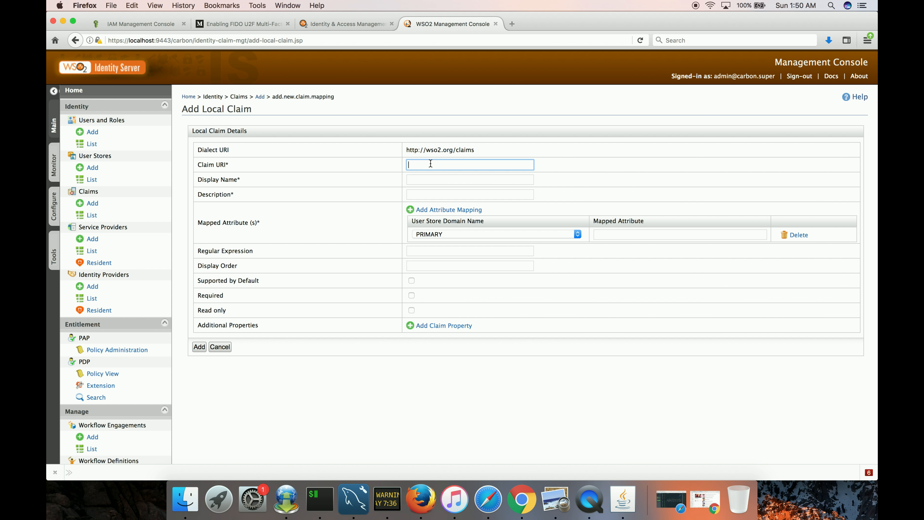
pyautogui.click(430, 164)
pyautogui.click(442, 173)
pyautogui.click(611, 237)
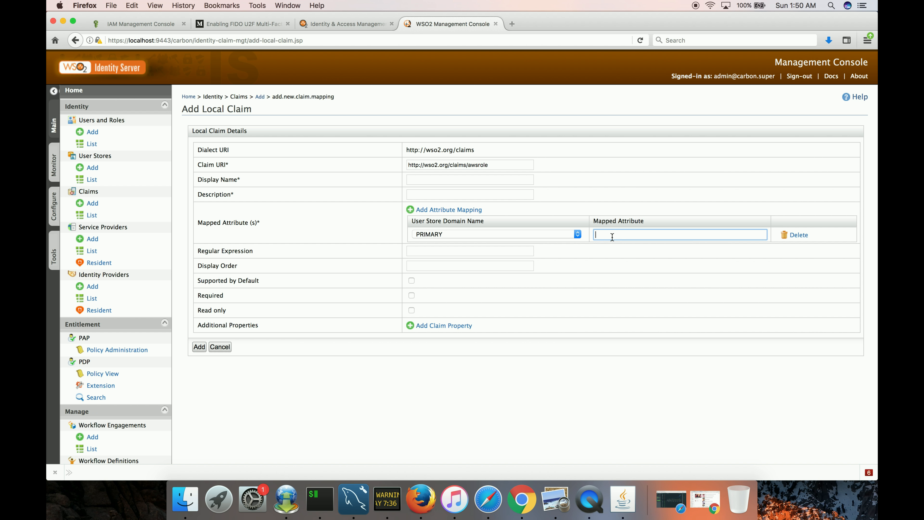
pyautogui.click(629, 313)
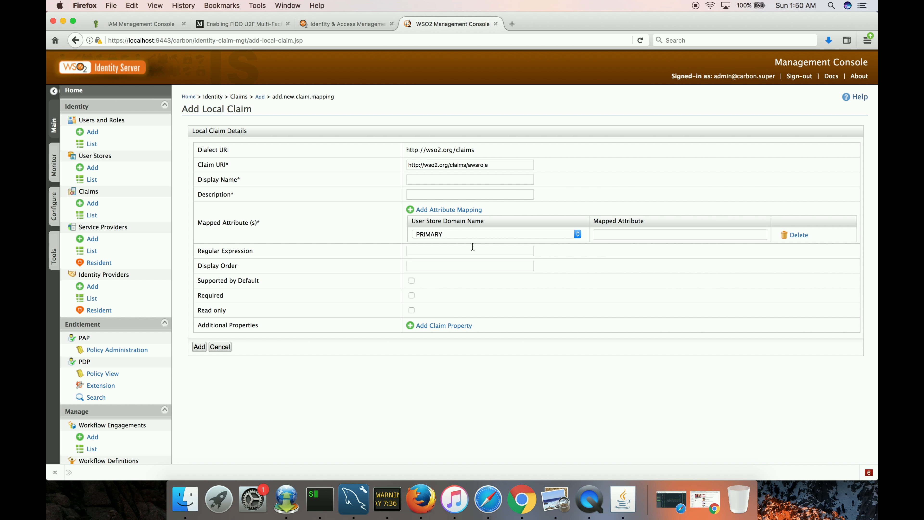
pyautogui.click(225, 350)
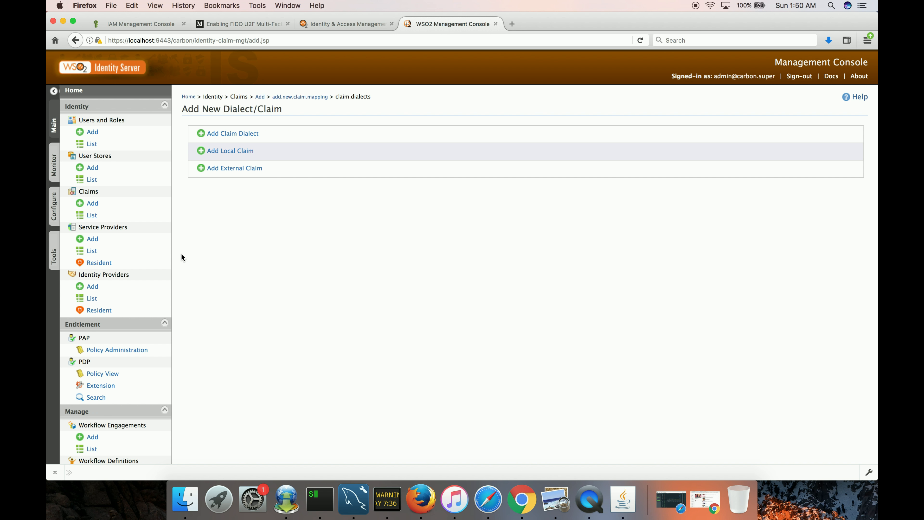
pyautogui.click(93, 216)
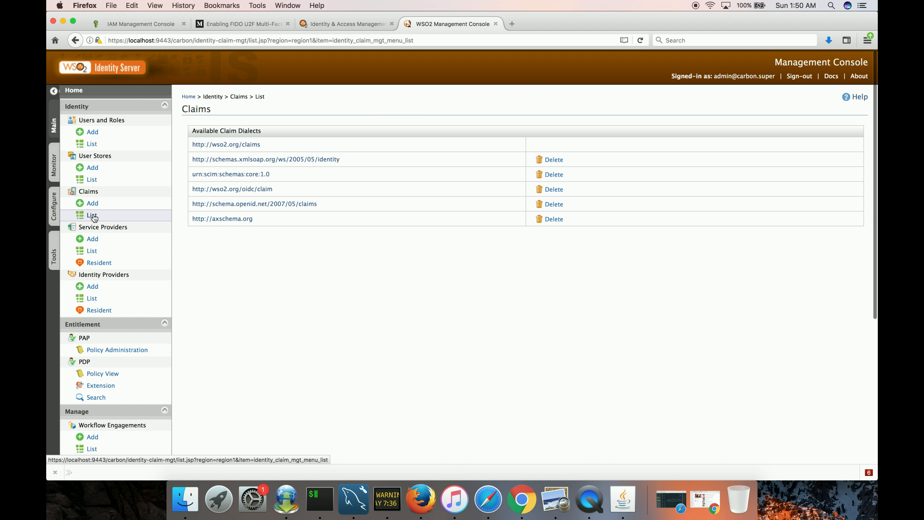
pyautogui.click(227, 147)
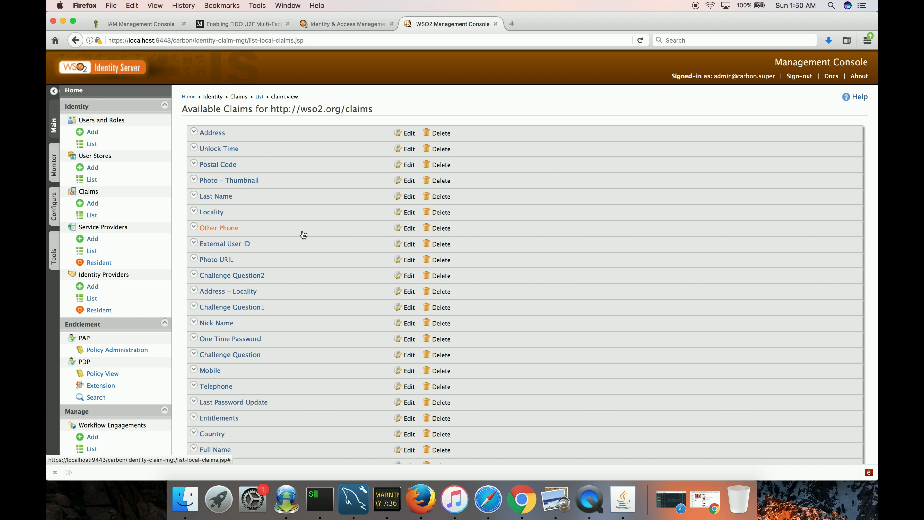
pyautogui.scroll(-5, 320, 304)
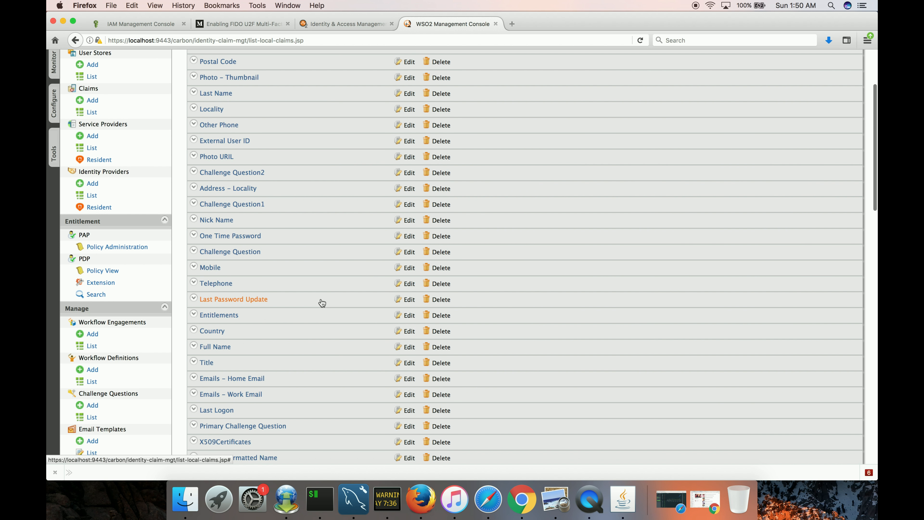
pyautogui.scroll(-15, 322, 302)
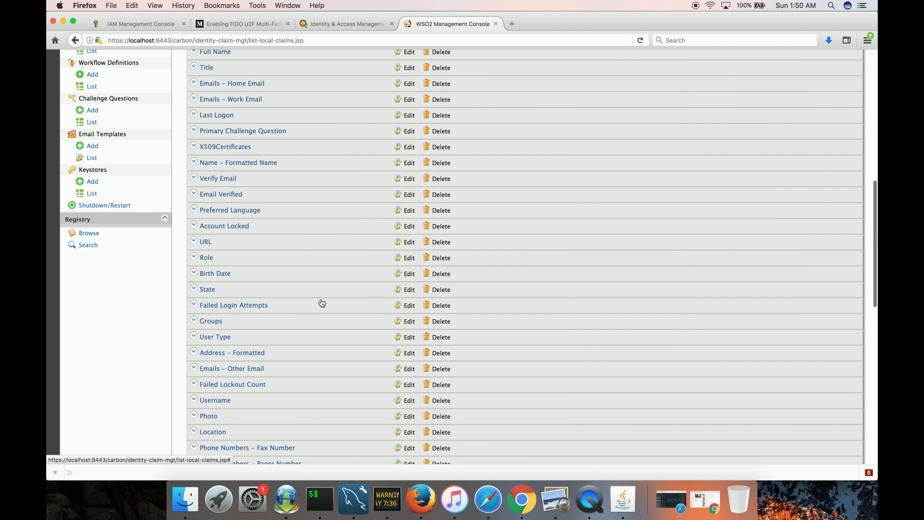
pyautogui.scroll(-13, 322, 302)
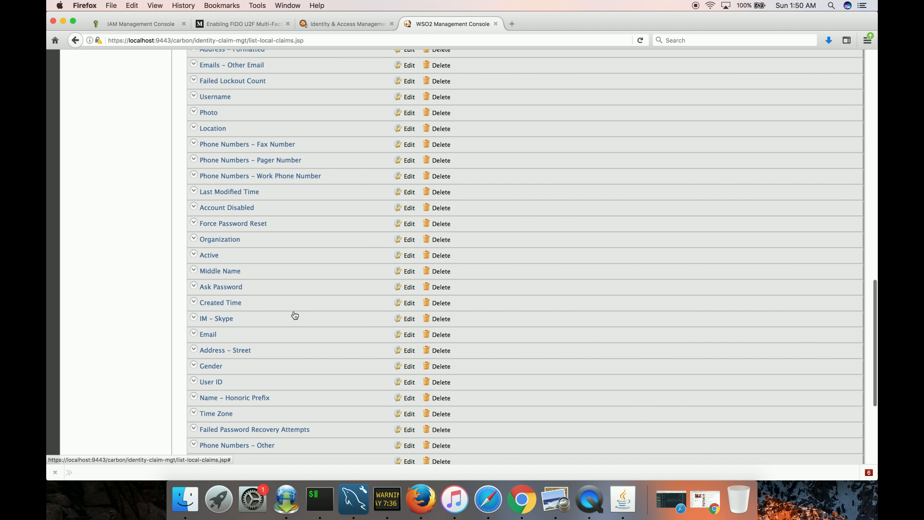
pyautogui.scroll(-2, 291, 315)
pyautogui.click(208, 352)
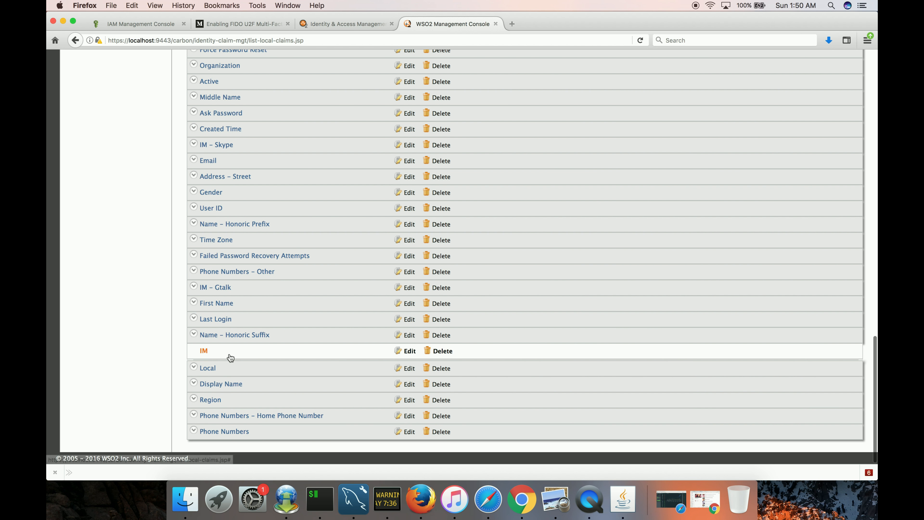
pyautogui.click(405, 351)
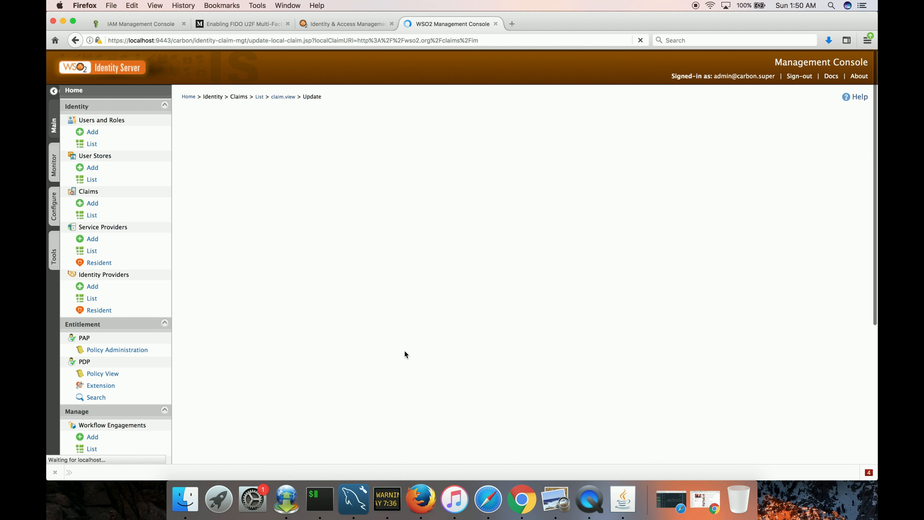
# Set both the display name and the description of the IM claim to AWS Role and save the claim
pyautogui.doubleClick(423, 193)
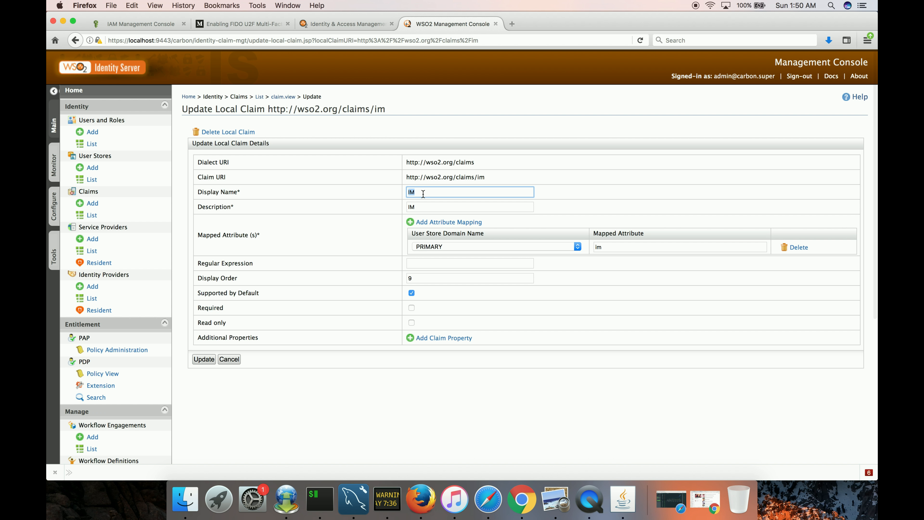
pyautogui.write('AWS')
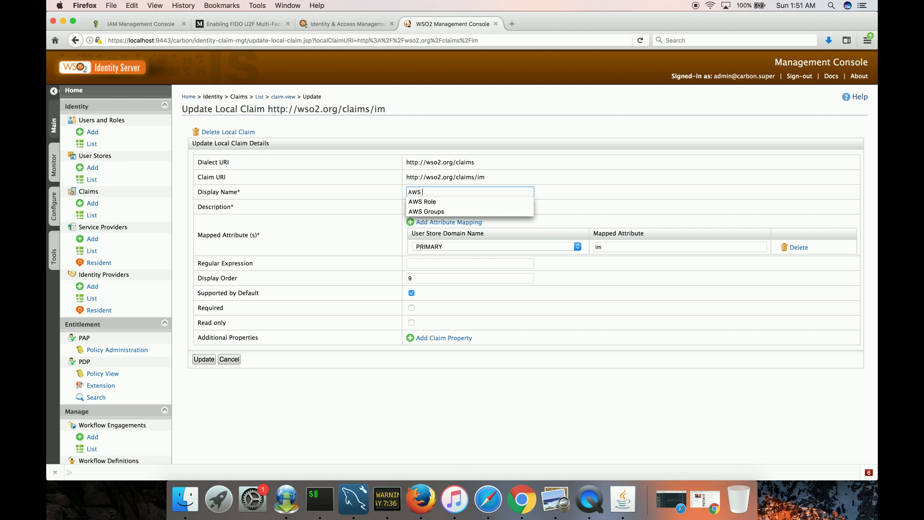
pyautogui.click(450, 200)
pyautogui.doubleClick(450, 207)
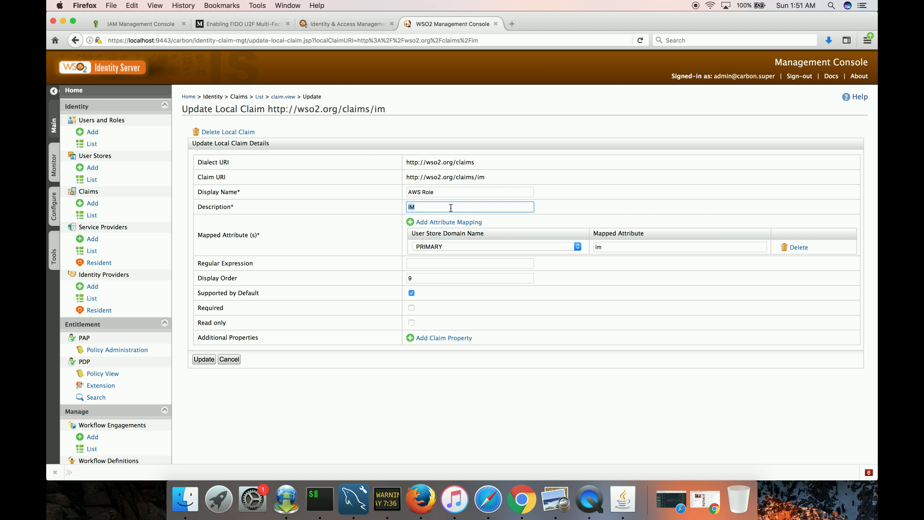
pyautogui.write('AWS')
pyautogui.click(450, 213)
pyautogui.moveTo(488, 178); pyautogui.dragTo(407, 174)
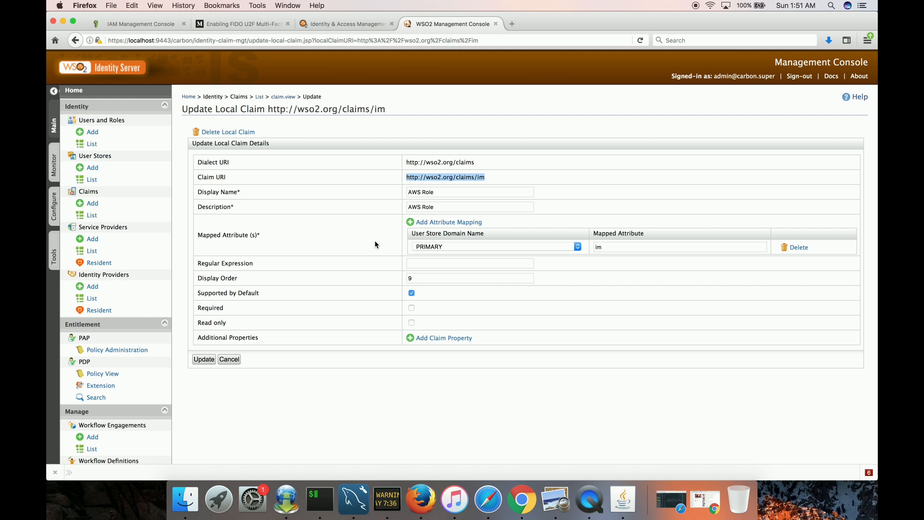
pyautogui.click(291, 388)
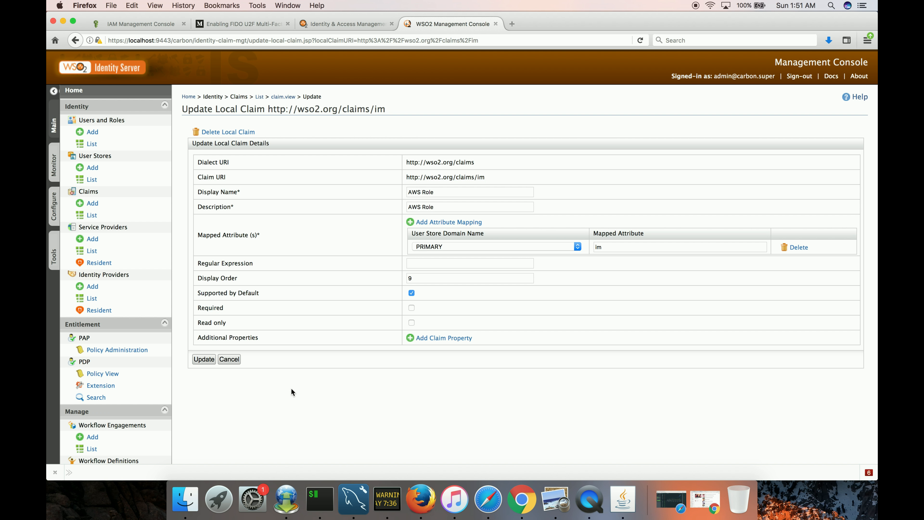
pyautogui.click(207, 359)
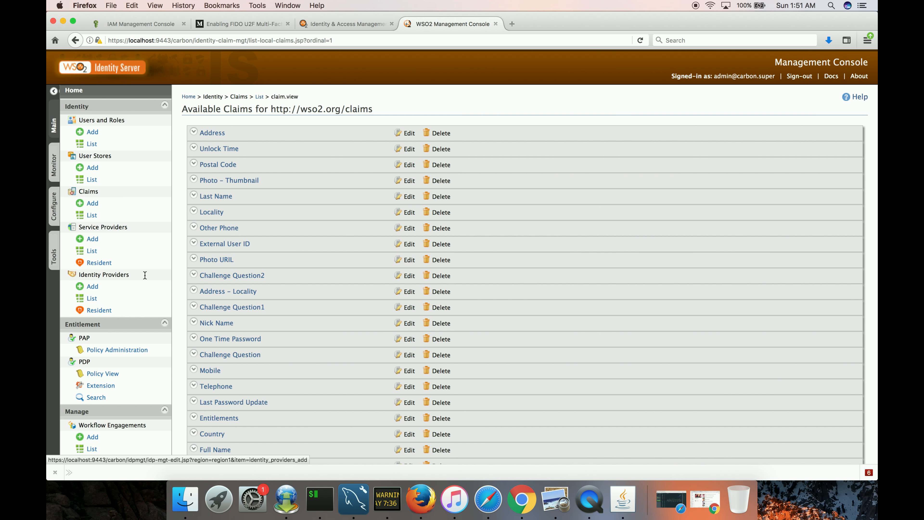
# Open the admin user's profile for updating
pyautogui.click(111, 146)
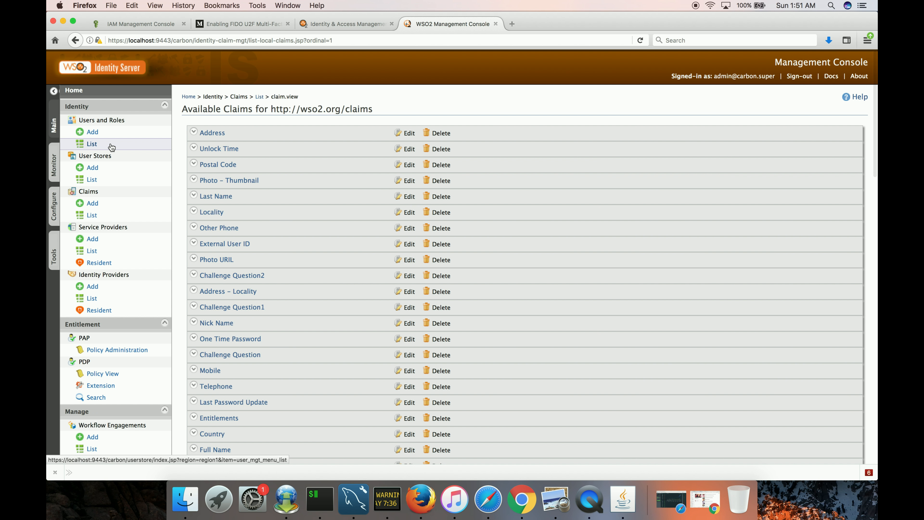
pyautogui.click(215, 135)
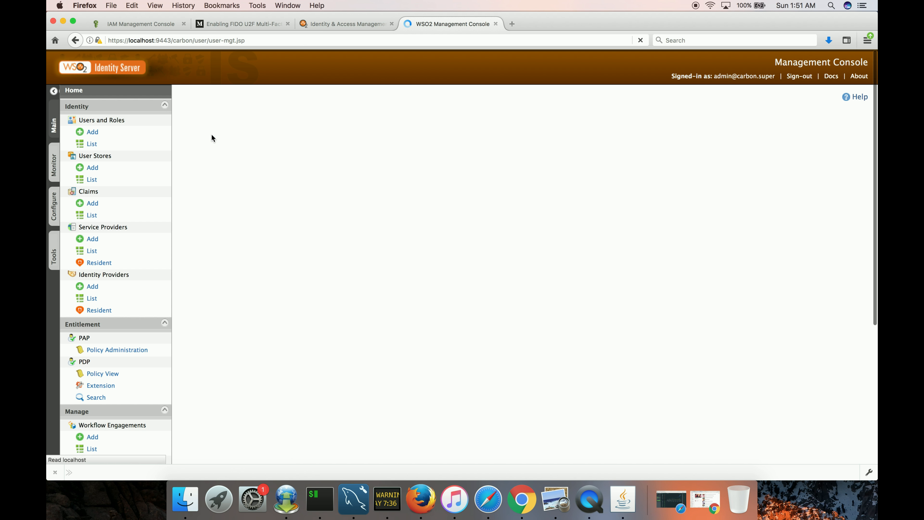
pyautogui.click(596, 215)
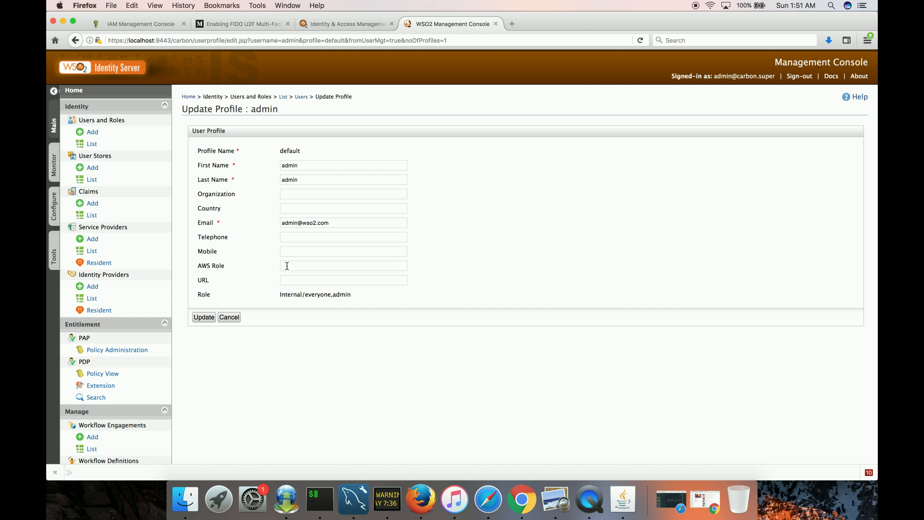
# Switch to the FIDO U2F tutorial article and find the required format and example for the AWS Role attribute value
pyautogui.click(251, 23)
pyautogui.scroll(10, 259, 180)
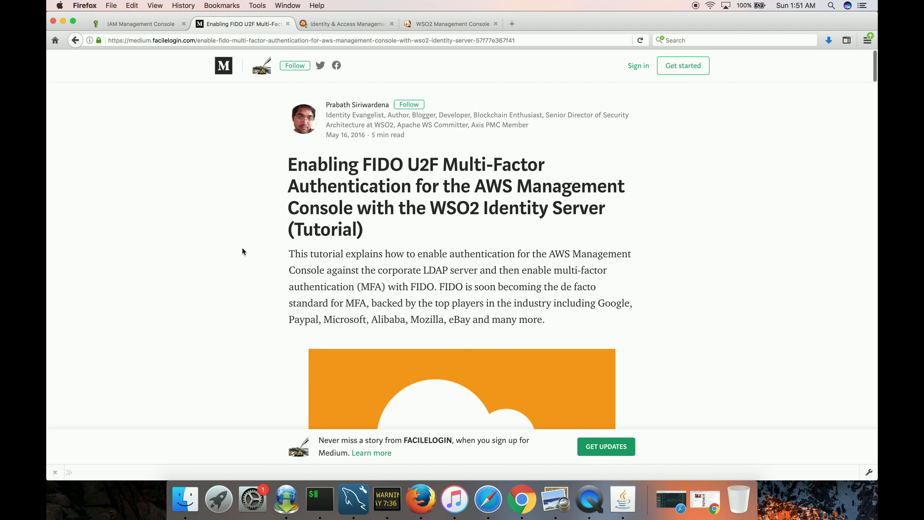
pyautogui.scroll(-15, 244, 250)
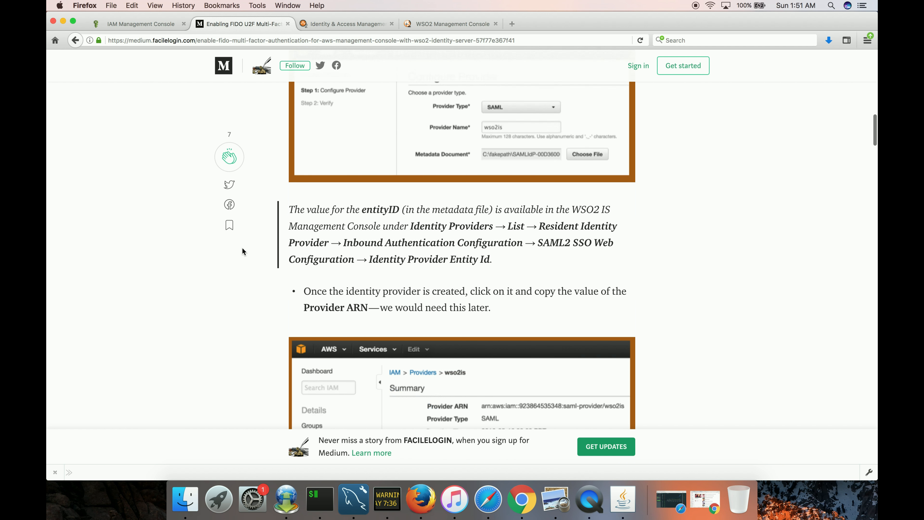
pyautogui.scroll(-15, 242, 249)
pyautogui.scroll(-10, 241, 248)
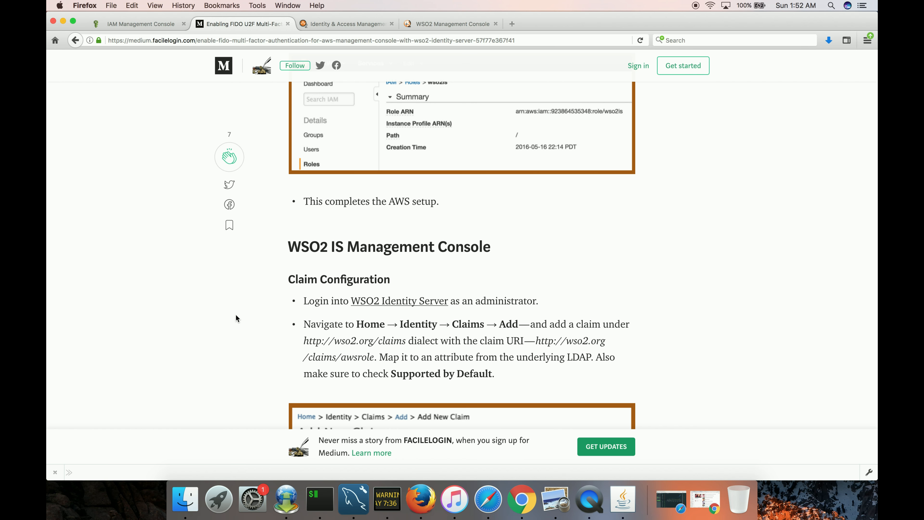
pyautogui.scroll(-10, 236, 314)
pyautogui.scroll(-10, 235, 315)
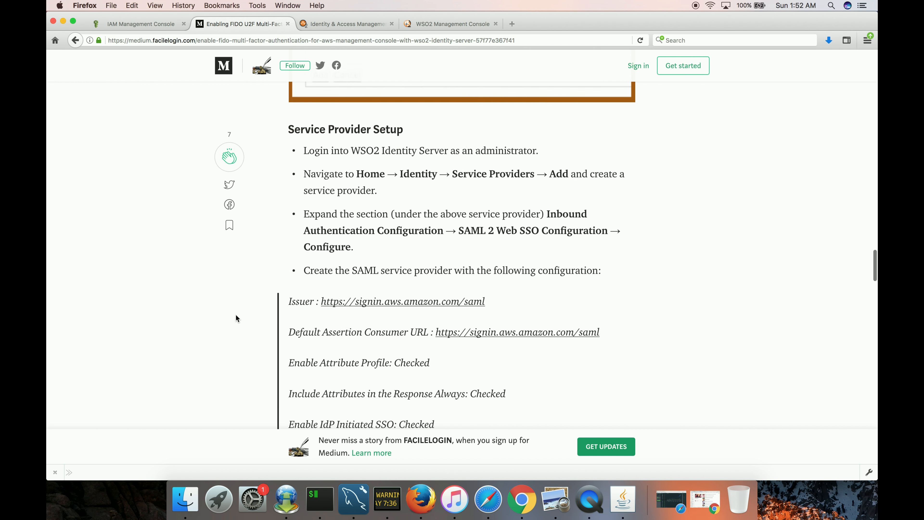
pyautogui.scroll(-10, 236, 315)
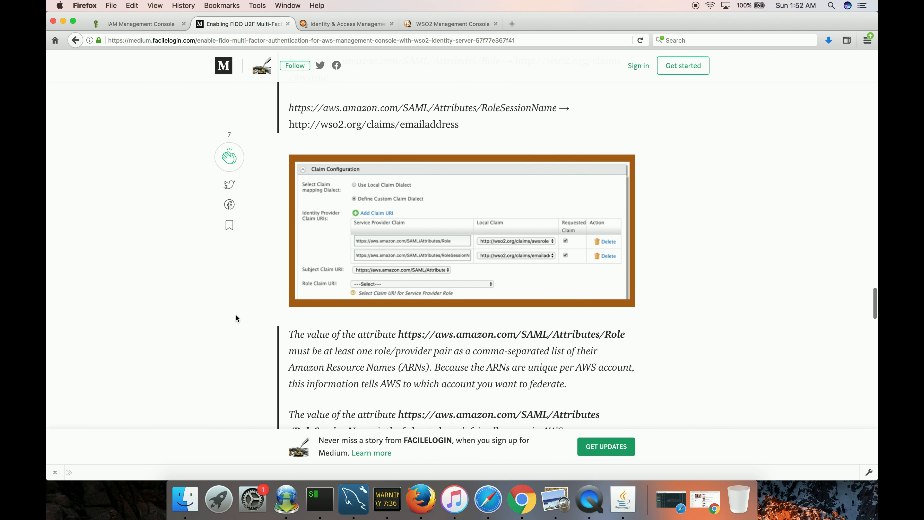
pyautogui.scroll(8, 235, 314)
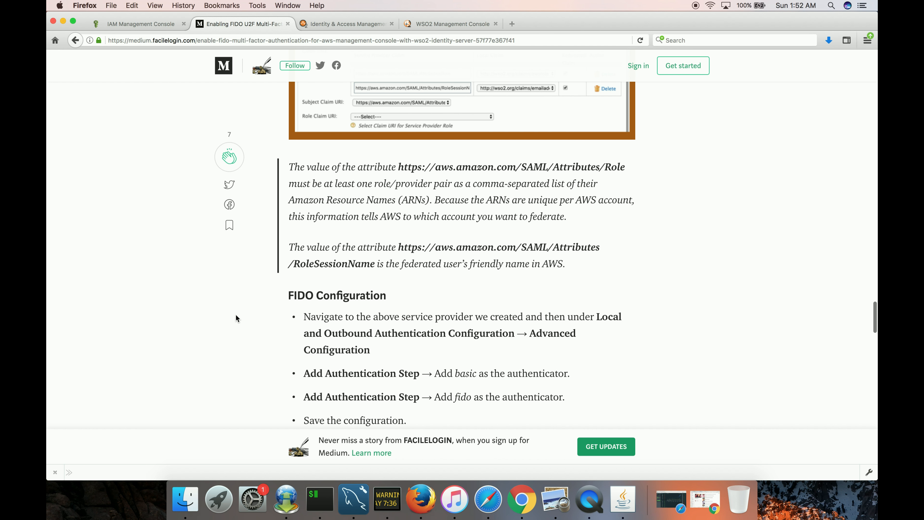
pyautogui.scroll(3, 236, 317)
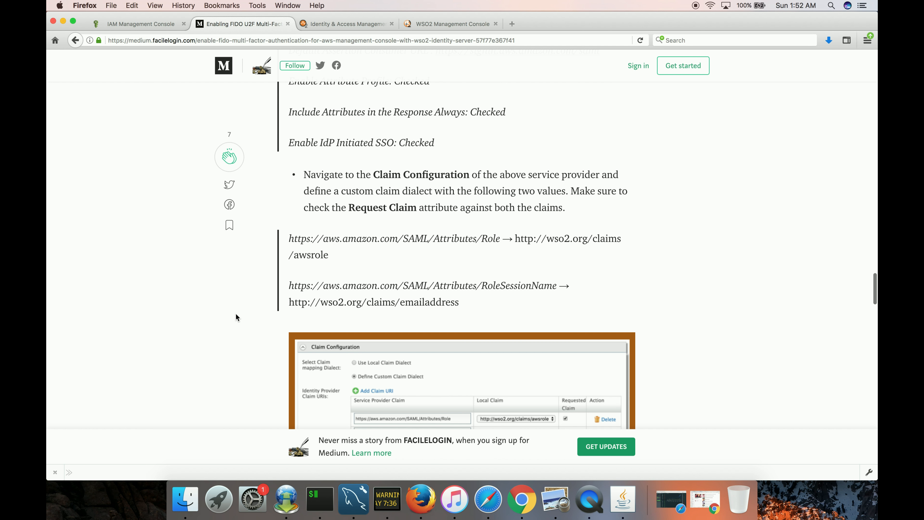
pyautogui.scroll(10, 235, 316)
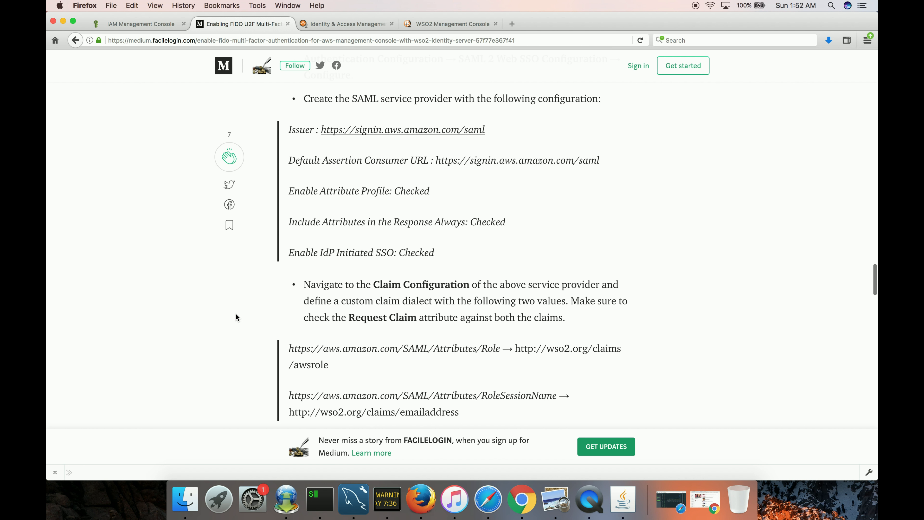
pyautogui.scroll(10, 235, 314)
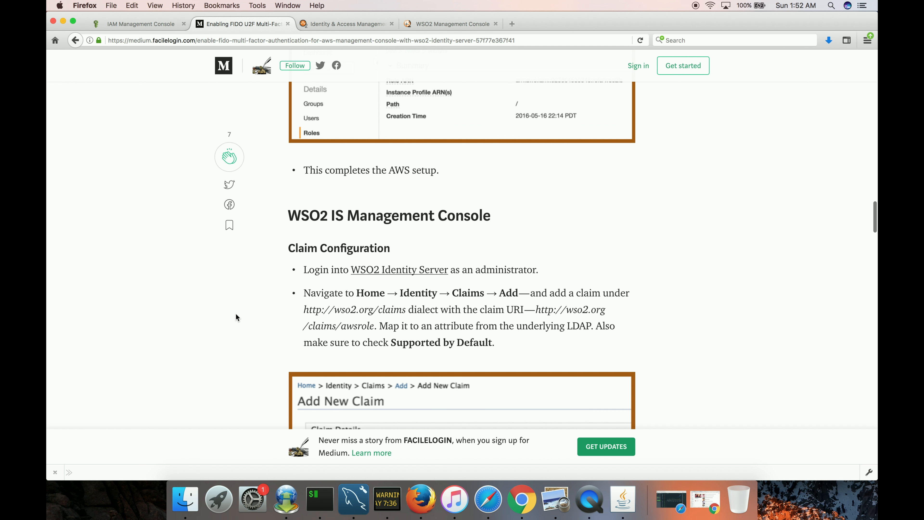
pyautogui.scroll(10, 236, 317)
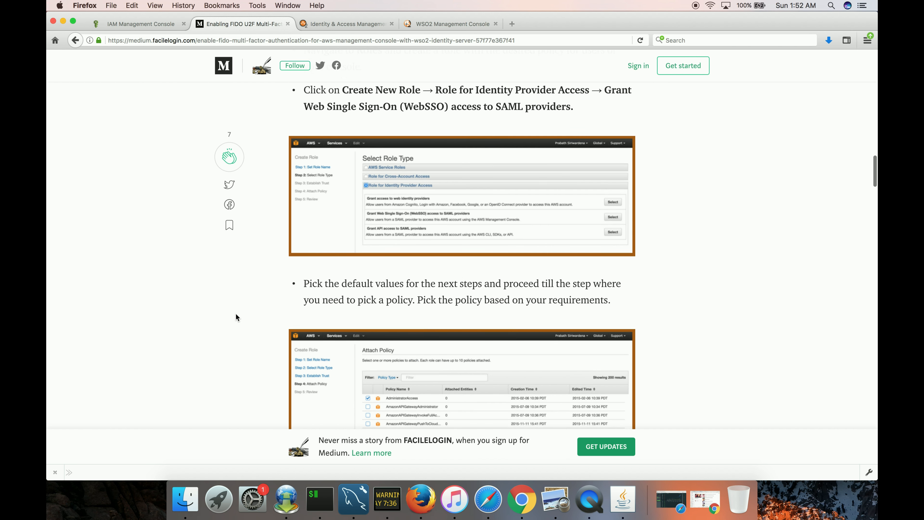
pyautogui.scroll(8, 236, 316)
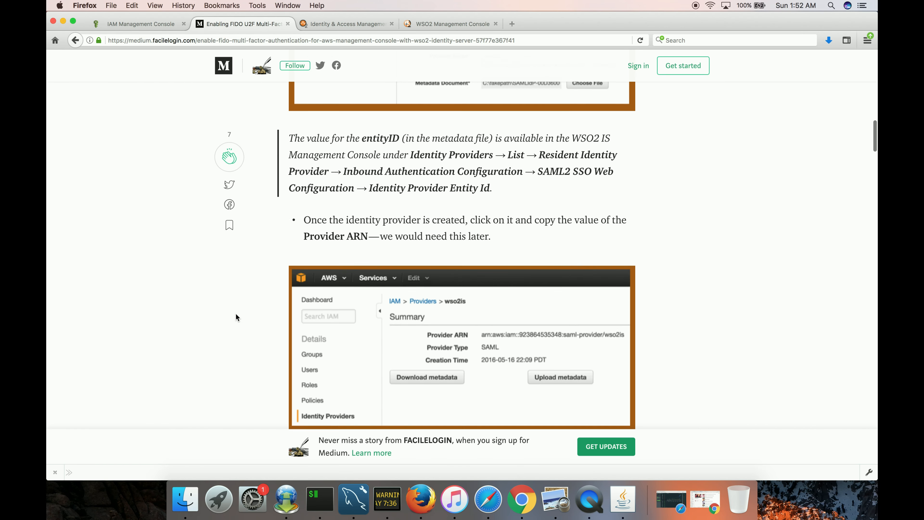
pyautogui.scroll(5, 236, 314)
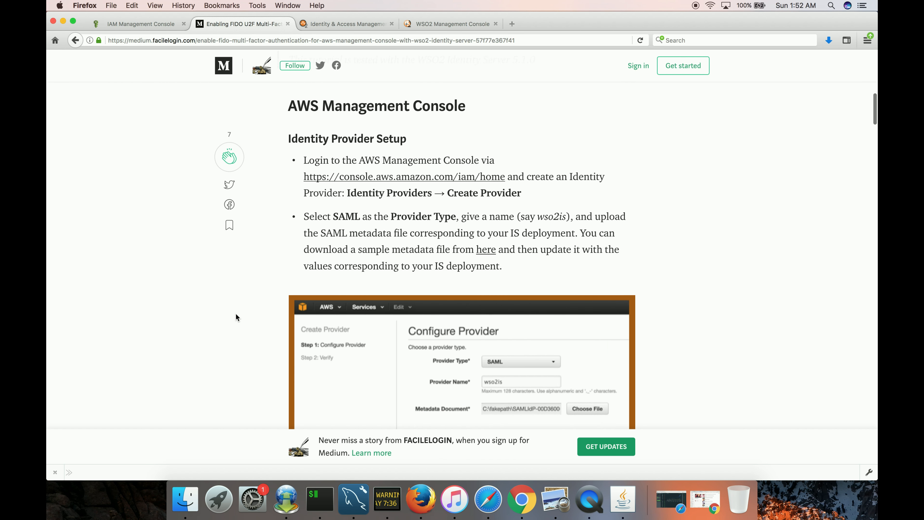
pyautogui.scroll(-15, 236, 317)
pyautogui.scroll(-15, 235, 314)
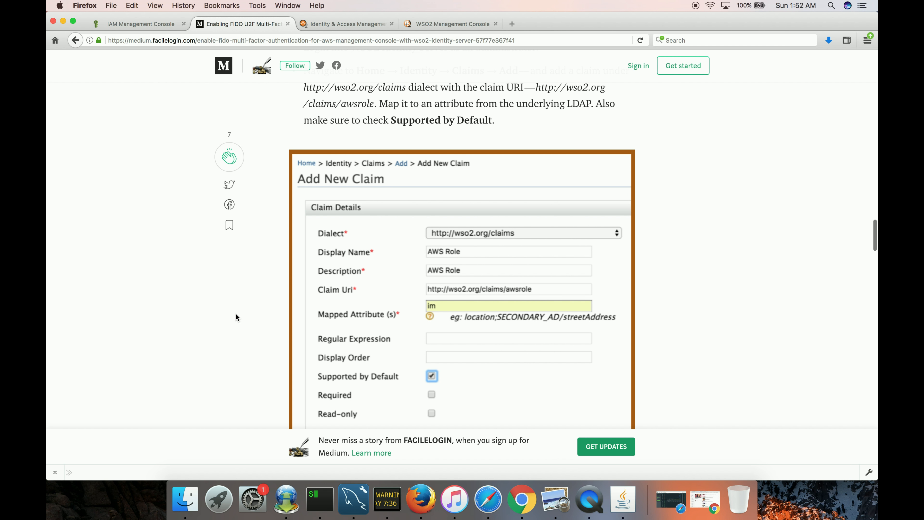
pyautogui.scroll(1, 236, 317)
pyautogui.scroll(-10, 236, 316)
pyautogui.scroll(-10, 236, 317)
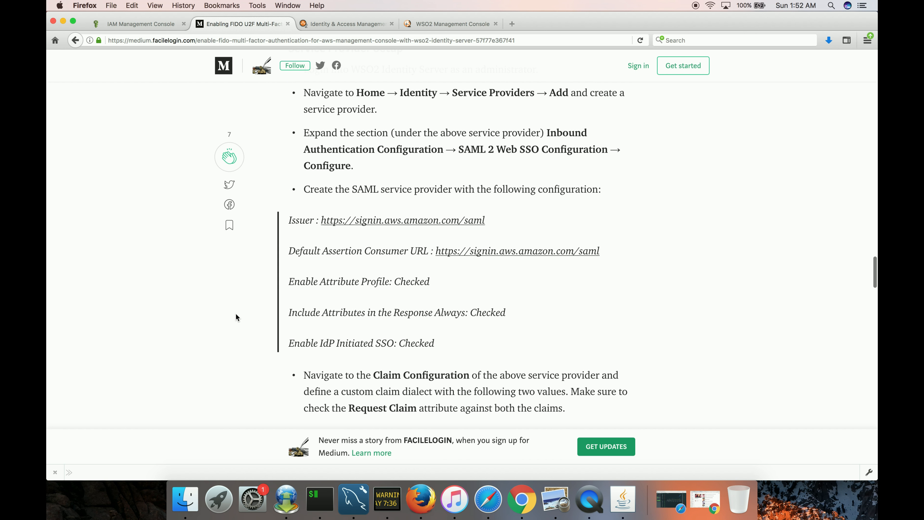
pyautogui.scroll(-8, 235, 316)
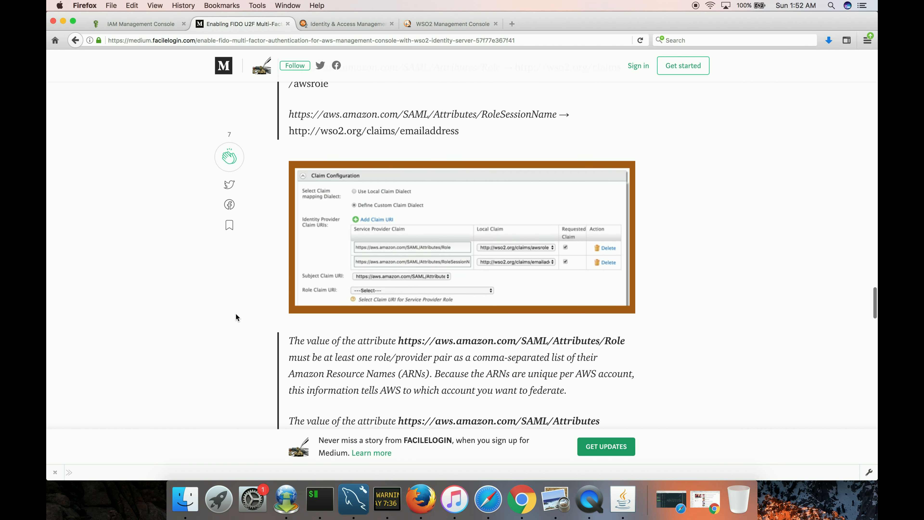
pyautogui.scroll(-10, 236, 317)
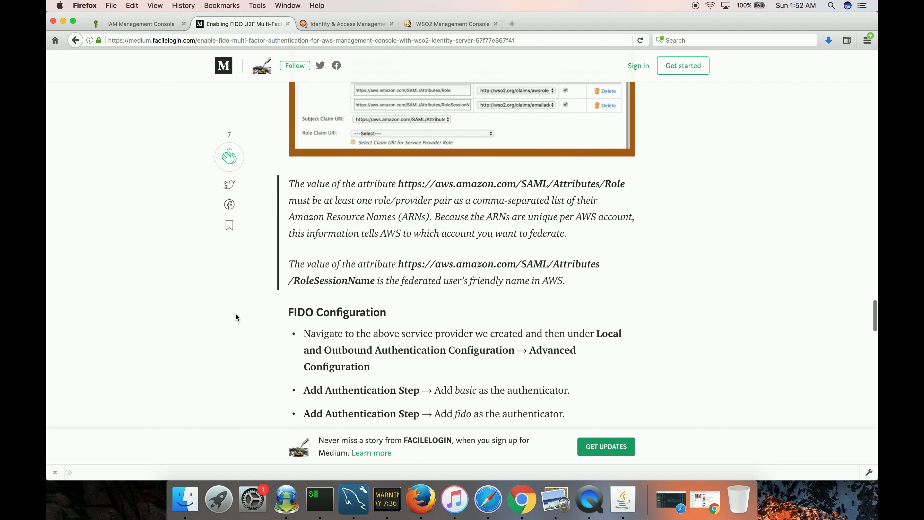
pyautogui.scroll(-10, 236, 316)
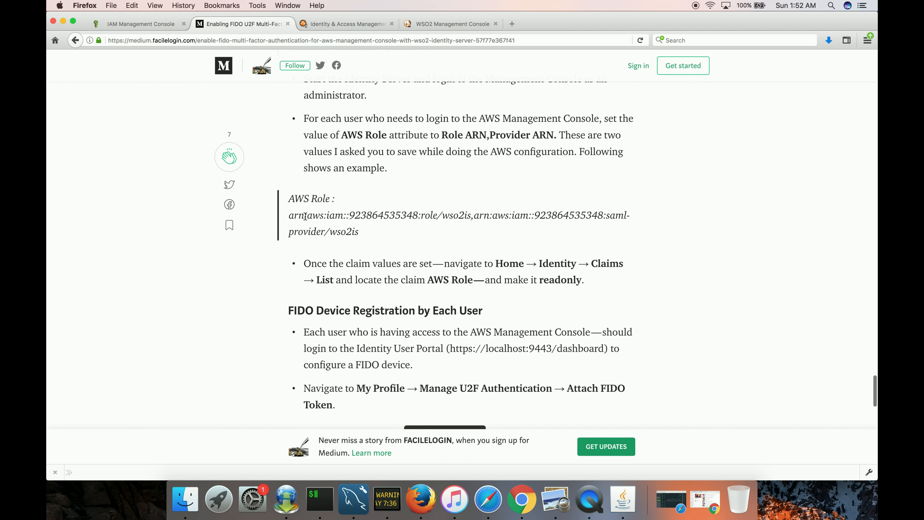
pyautogui.moveTo(290, 215); pyautogui.dragTo(473, 217)
pyautogui.click(477, 216)
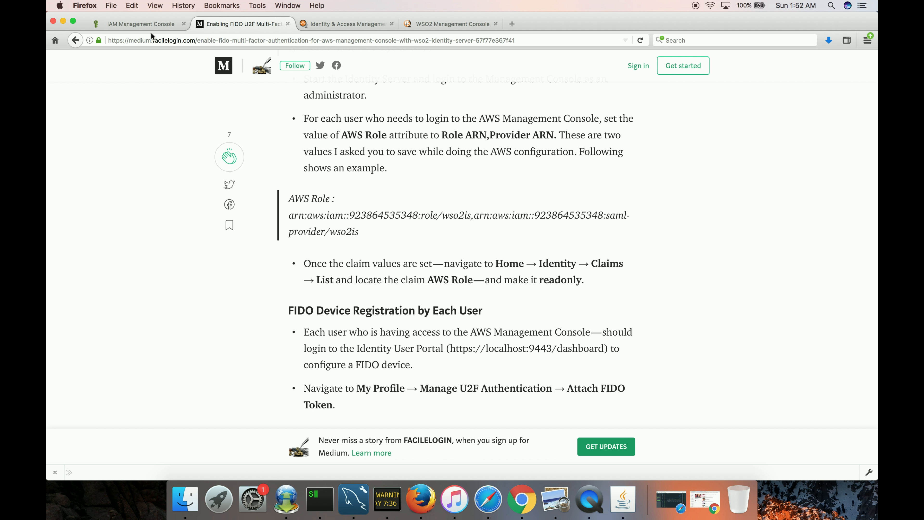
# Open the apigwadmin role in the AWS IAM console and copy its Role ARN
pyautogui.click(150, 25)
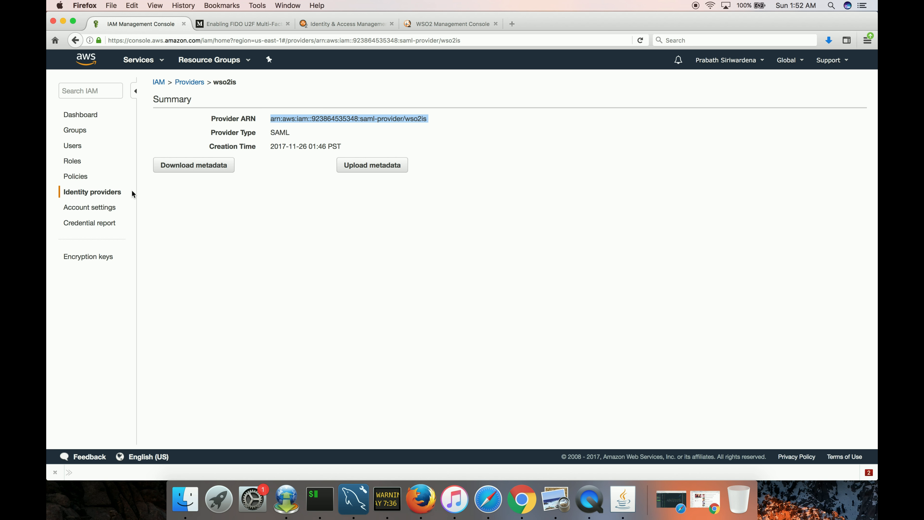
pyautogui.click(73, 161)
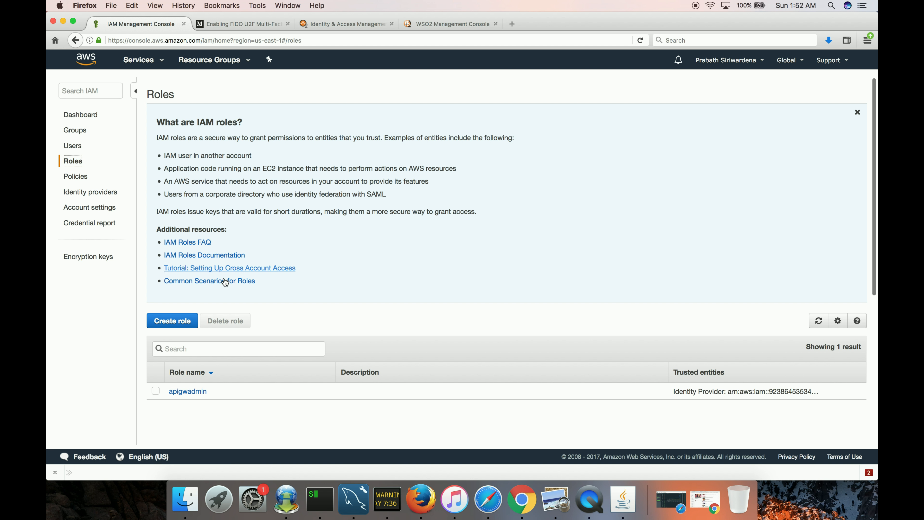
pyautogui.click(196, 391)
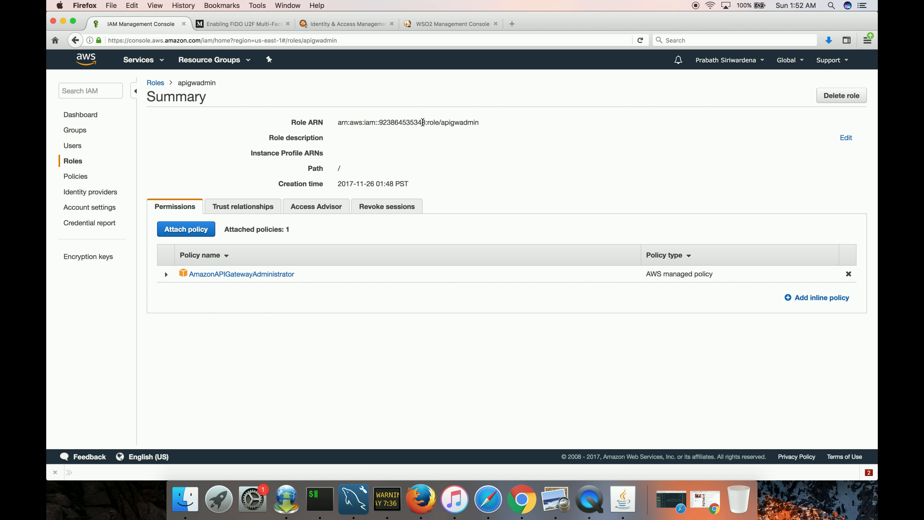
pyautogui.tripleClick(432, 123)
pyautogui.click(464, 120)
pyautogui.moveTo(479, 122); pyautogui.dragTo(341, 123)
pyautogui.press('super+c')
# Paste the apigwadmin Role ARN into the AWS Role attribute of the admin profile in WSO2 and add a trailing comma
pyautogui.click(433, 24)
pyautogui.click(308, 281)
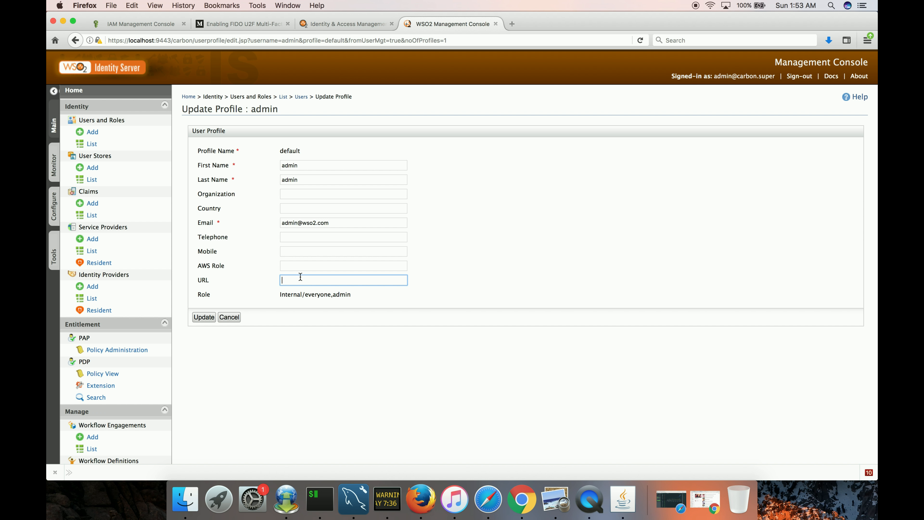
pyautogui.click(301, 264)
pyautogui.press('super+v')
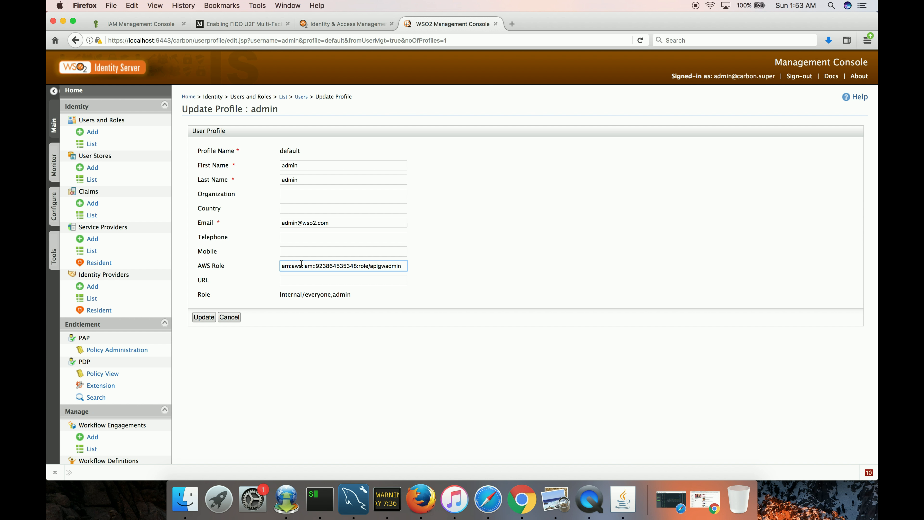
pyautogui.write(',')
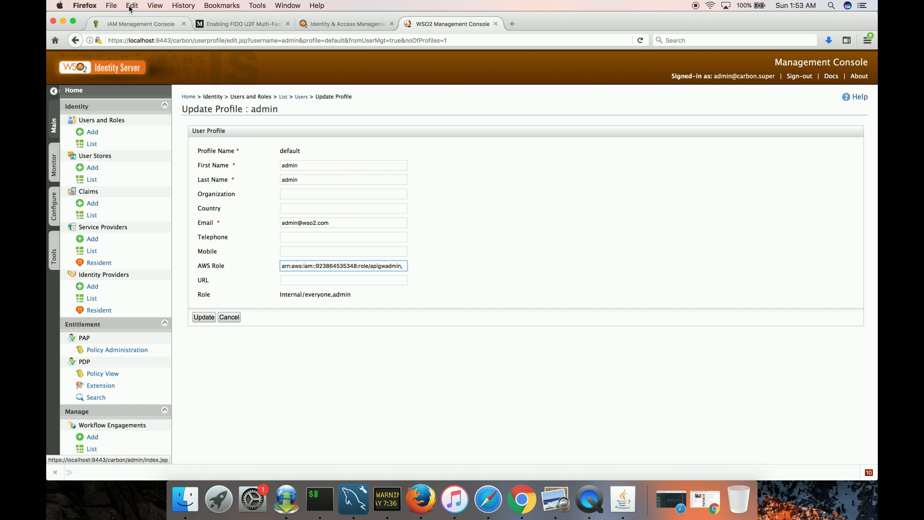
# Open the wso2is identity provider in the AWS IAM console and copy its Provider ARN
pyautogui.click(131, 23)
pyautogui.click(93, 195)
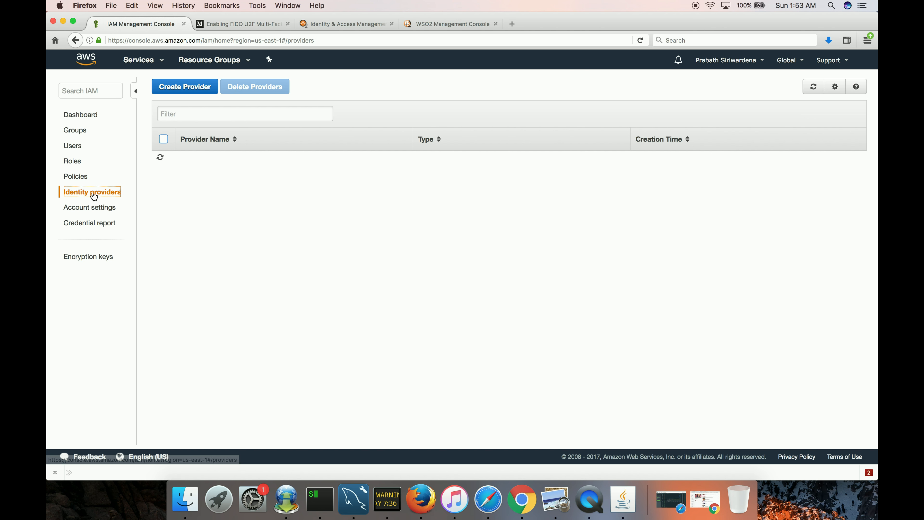
pyautogui.click(193, 162)
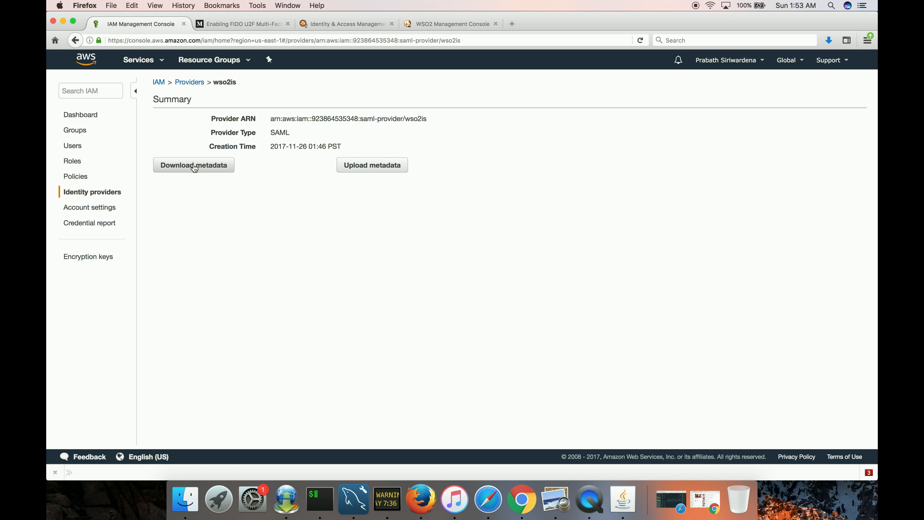
pyautogui.doubleClick(329, 116)
pyautogui.tripleClick(330, 117)
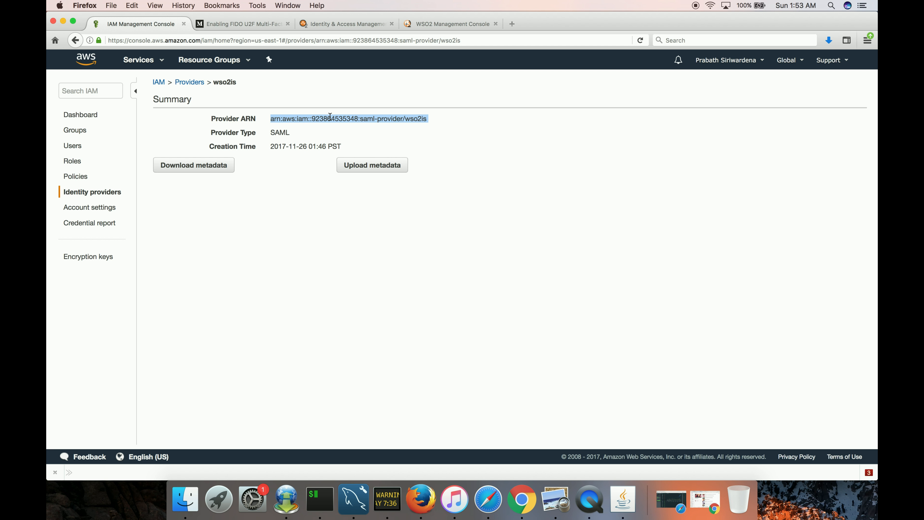
pyautogui.moveTo(428, 116); pyautogui.dragTo(270, 118)
# Append the wso2is Provider ARN after the comma in the admin profile's AWS Role attribute and check the full value
pyautogui.click(428, 23)
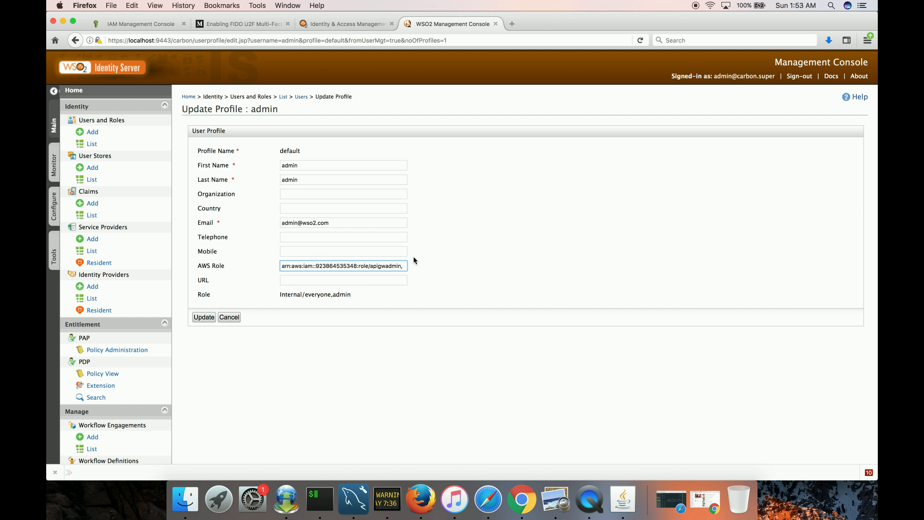
pyautogui.press('super+v')
pyautogui.moveTo(385, 265); pyautogui.dragTo(266, 261)
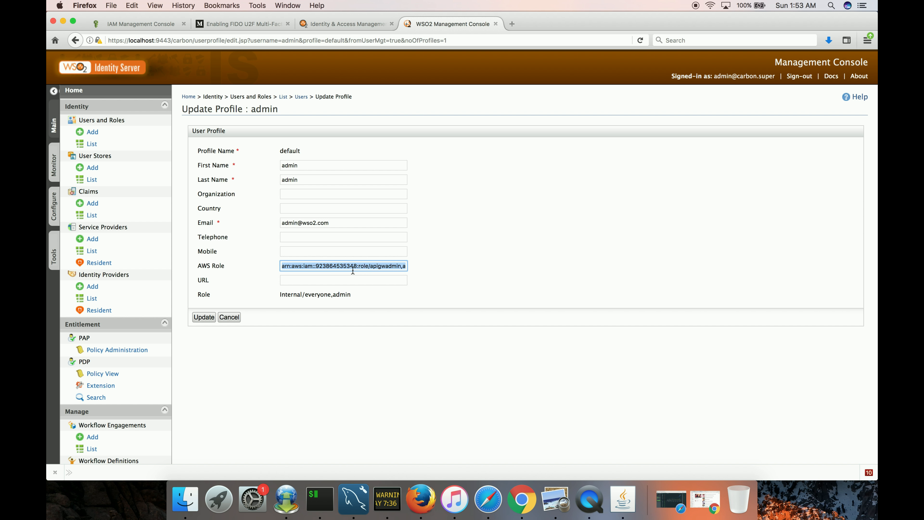
pyautogui.click(455, 269)
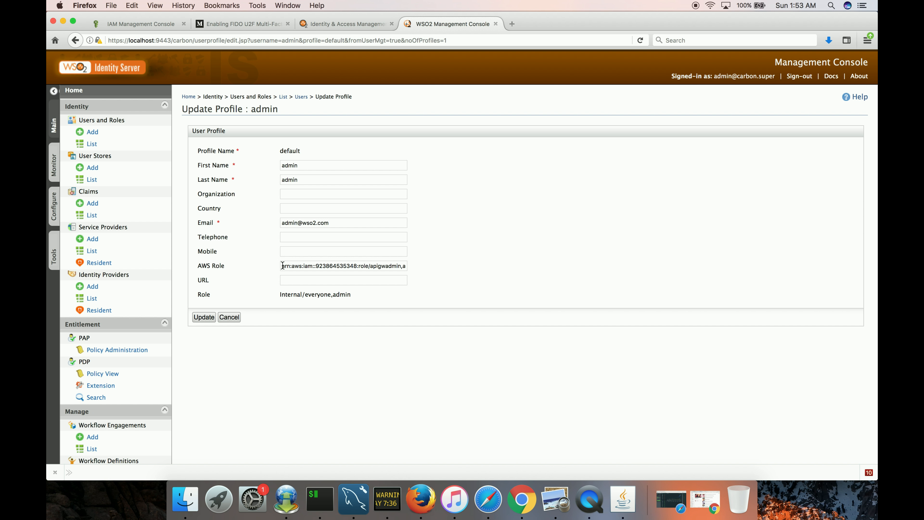
pyautogui.tripleClick(403, 266)
pyautogui.click(403, 266)
# Switch to iTerm2, stop the running Identity Server and open ../repository/conf/user-mgt.xml in TextEdit
pyautogui.hotkey('ctrl', 'Right')
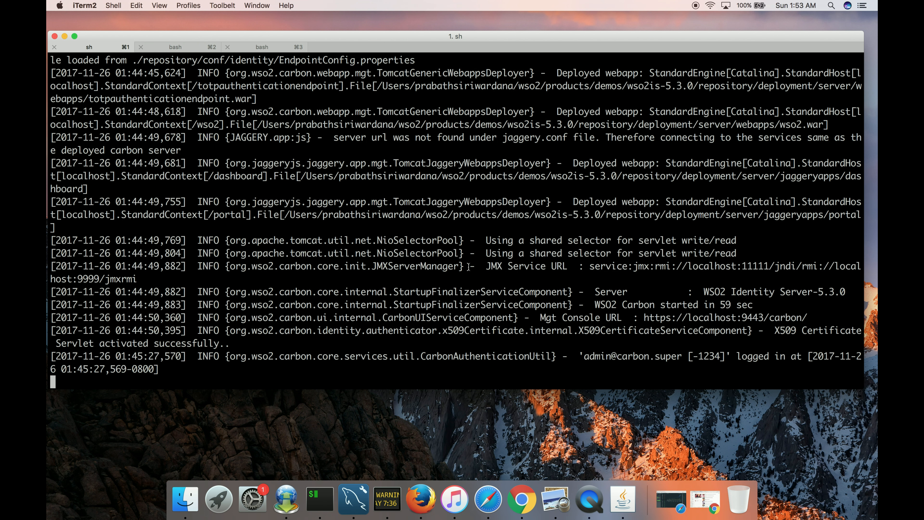
pyautogui.hotkey('ctrl', 'c')
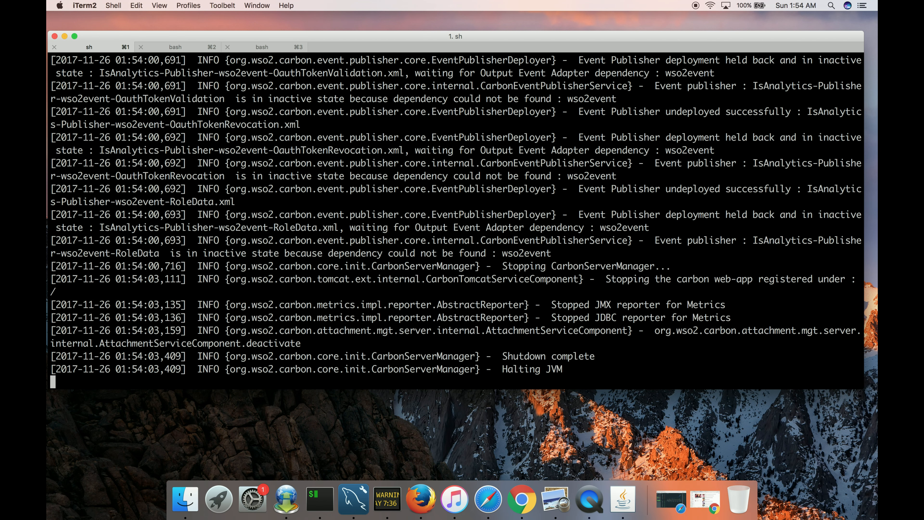
pyautogui.write('open ')
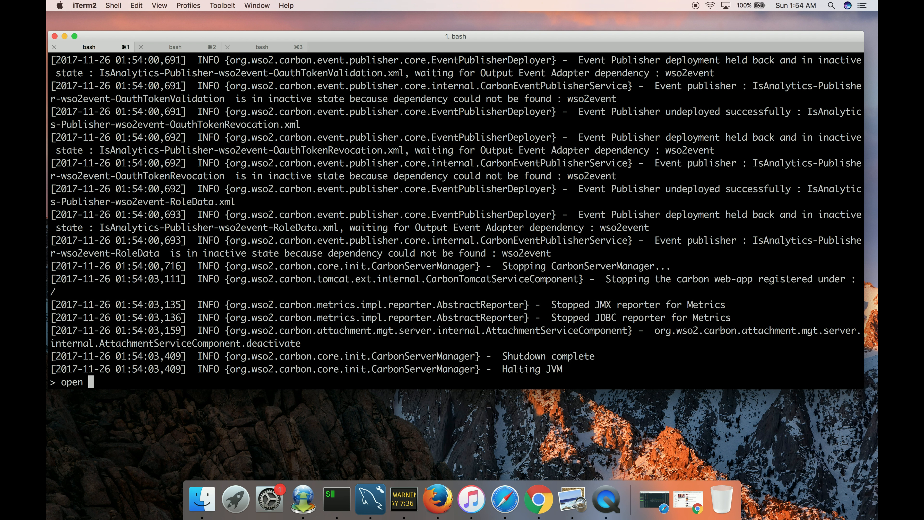
pyautogui.write('-e ../repository/conf/us')
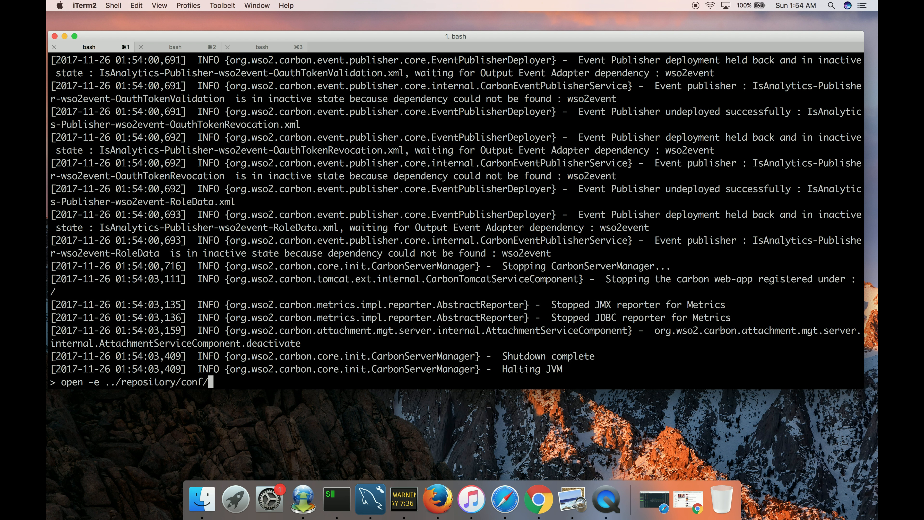
pyautogui.press('Tab')
pyautogui.press('Return')
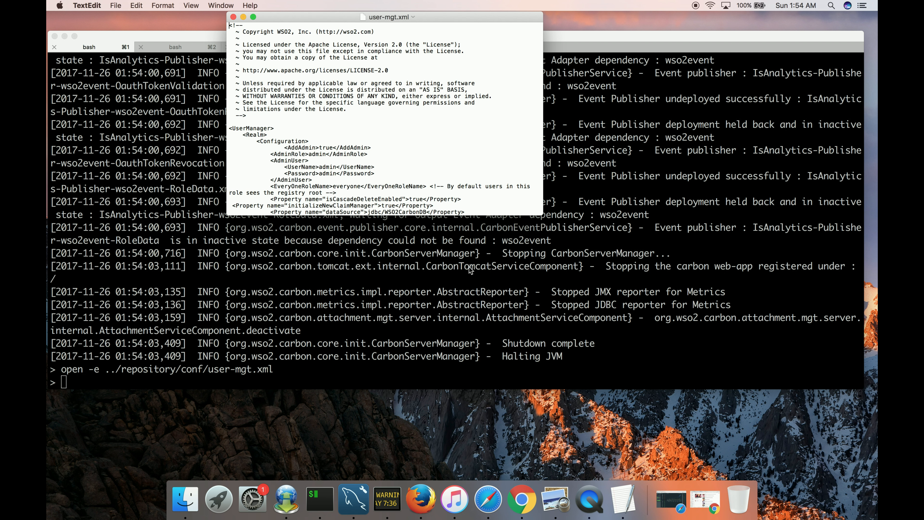
# Enlarge the text of user-mgt.xml and resize its window to show more of the file
pyautogui.press('super+plus')
pyautogui.press('super+plus')
pyautogui.press('super+plus')
pyautogui.press('super+plus')
pyautogui.press('super+plus')
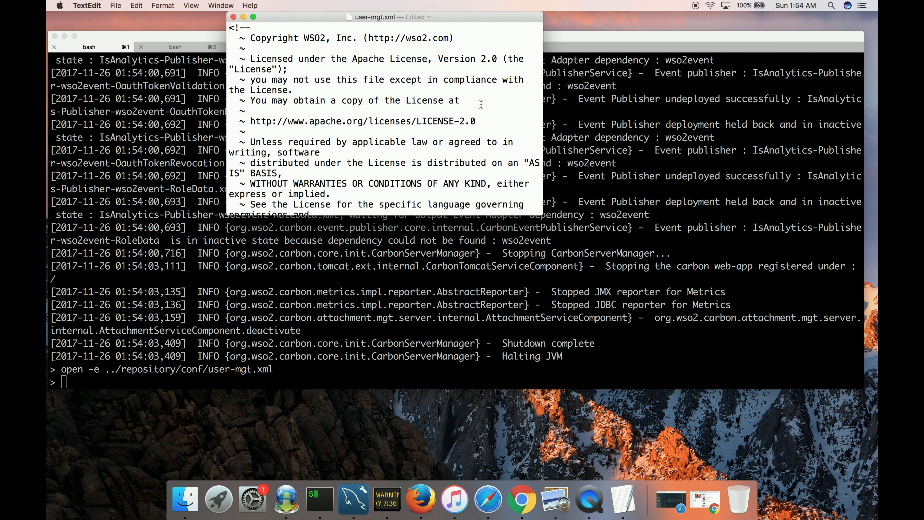
pyautogui.moveTo(316, 17); pyautogui.dragTo(210, 35)
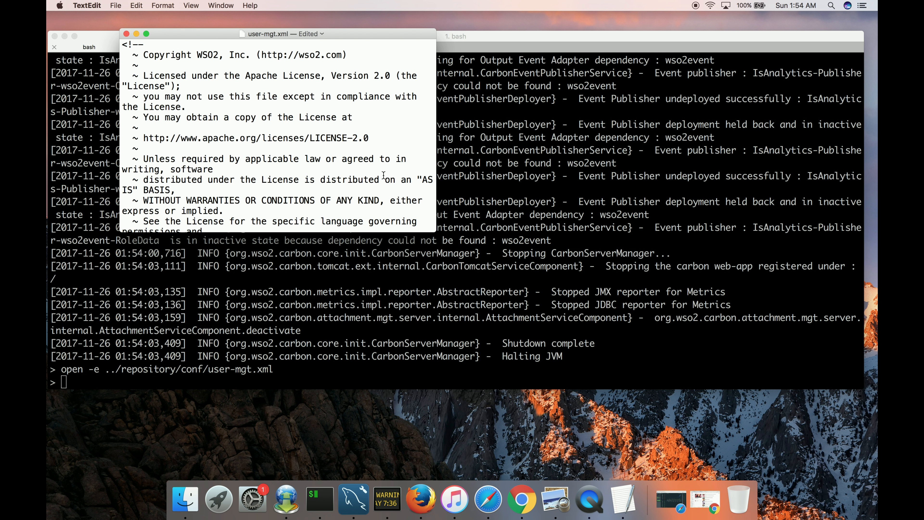
pyautogui.moveTo(435, 232); pyautogui.dragTo(845, 391)
# Set the MultiAttributeSeparator property of the active ReadWriteLDAPUserStoreManager to two commas (,,) and close user-mgt.xml
pyautogui.scroll(-10, 756, 335)
pyautogui.scroll(-5, 756, 335)
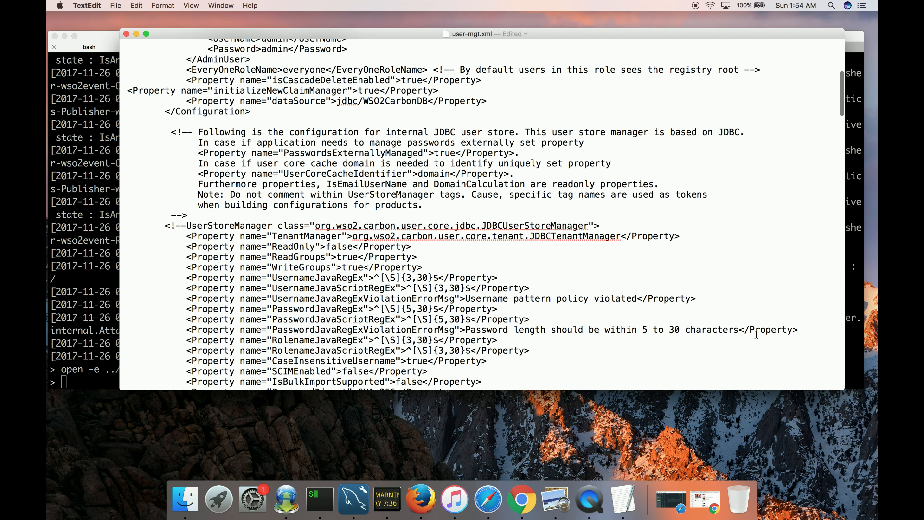
pyautogui.scroll(-4, 756, 335)
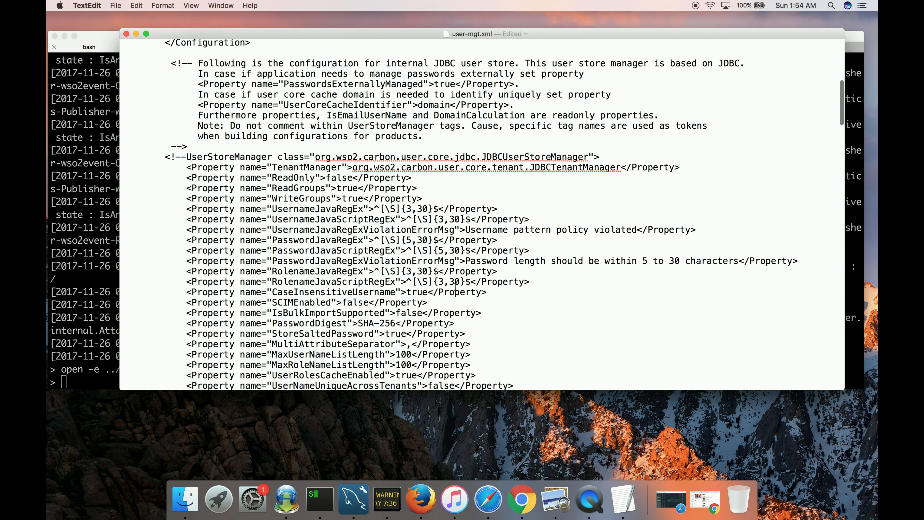
pyautogui.scroll(-5, 454, 285)
pyautogui.scroll(3, 455, 285)
pyautogui.scroll(-10, 469, 222)
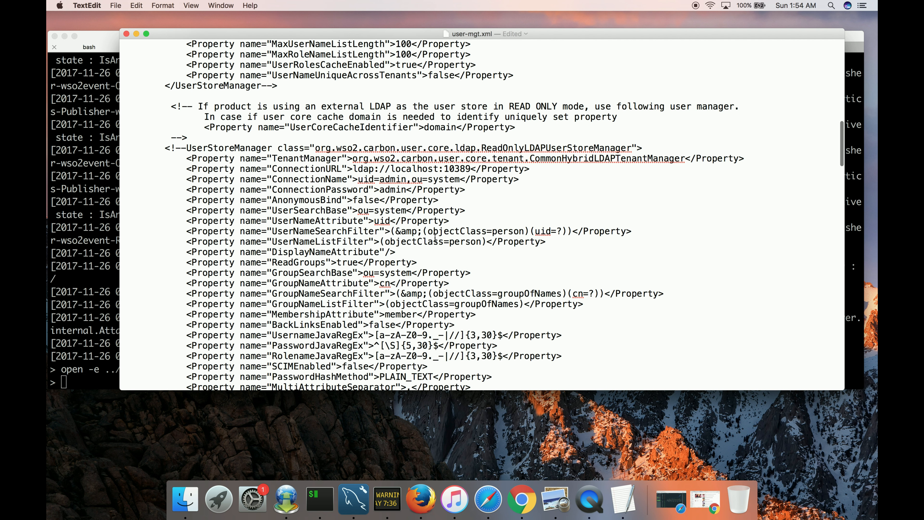
pyautogui.scroll(-1, 442, 260)
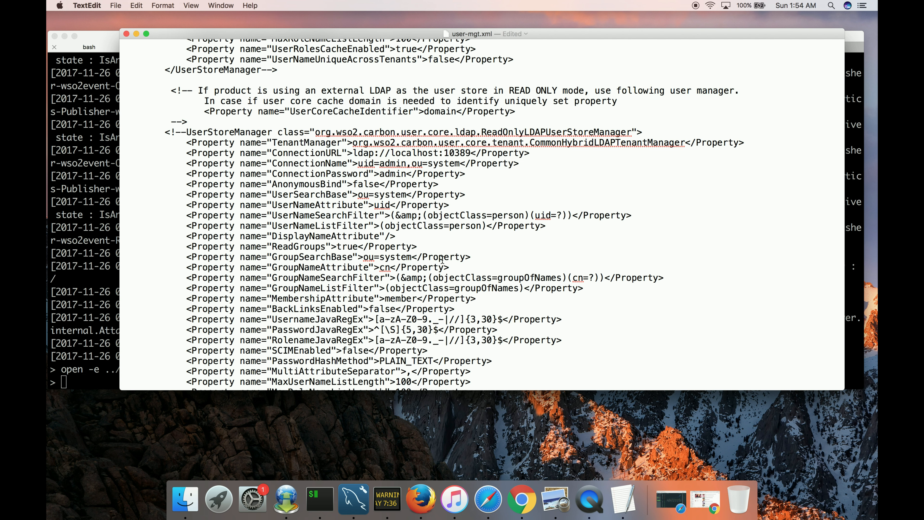
pyautogui.scroll(-10, 445, 280)
pyautogui.scroll(-2, 445, 281)
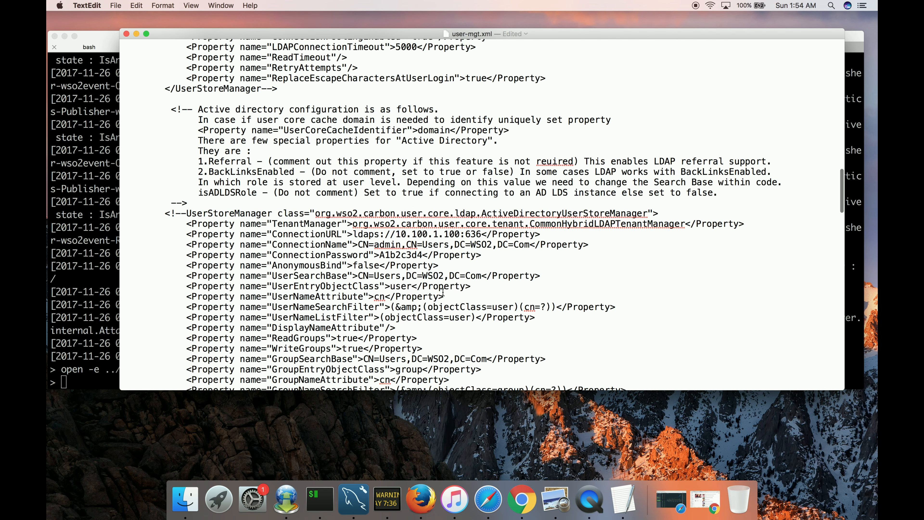
pyautogui.scroll(-3, 471, 292)
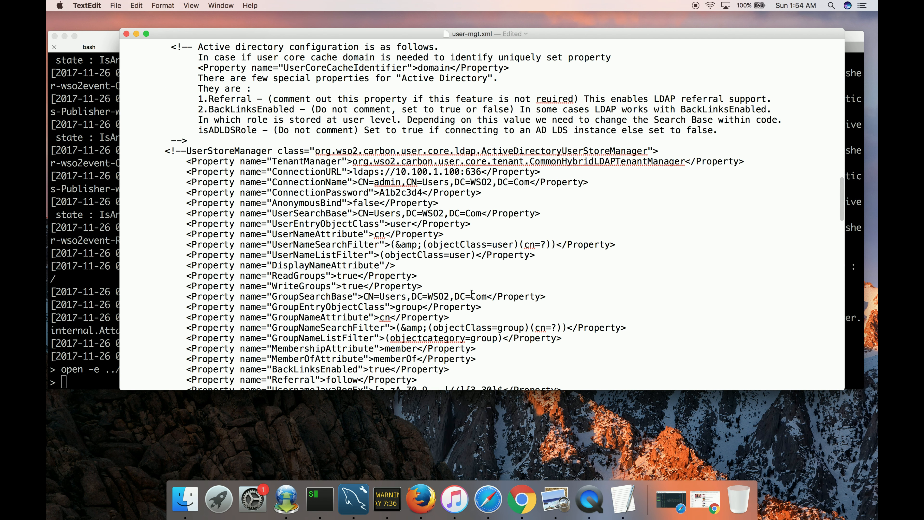
pyautogui.scroll(-15, 499, 315)
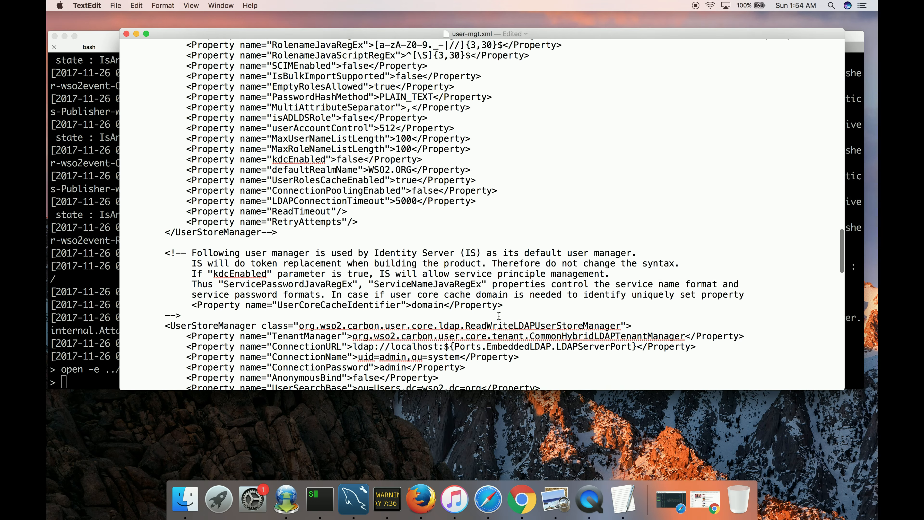
pyautogui.scroll(-3, 498, 316)
pyautogui.scroll(-4, 435, 306)
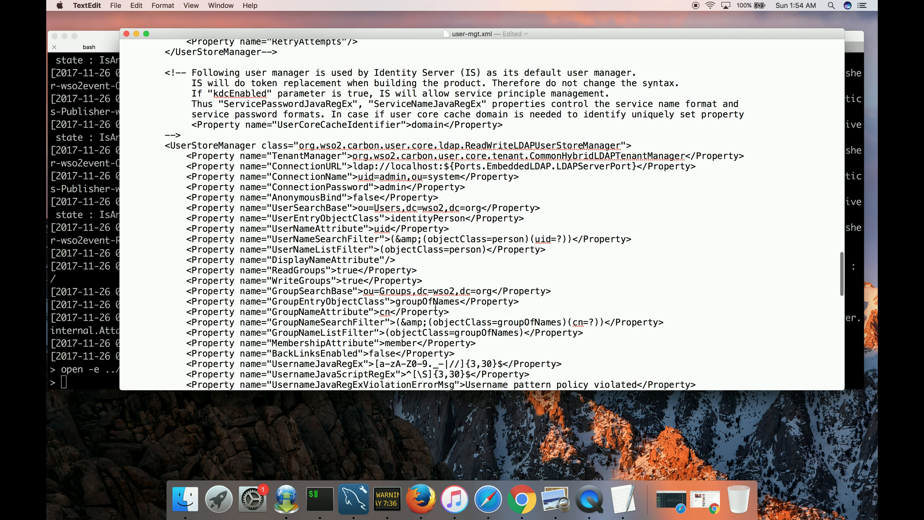
pyautogui.scroll(-8, 230, 214)
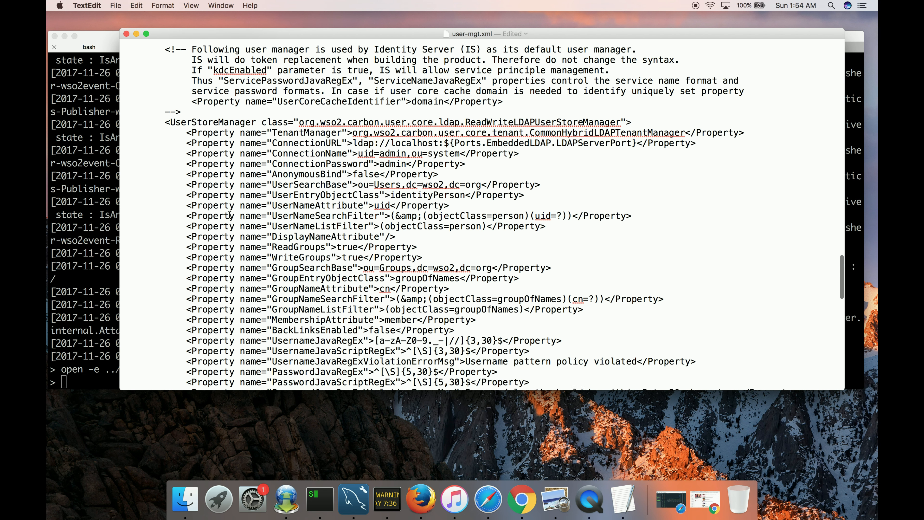
pyautogui.scroll(-4, 230, 215)
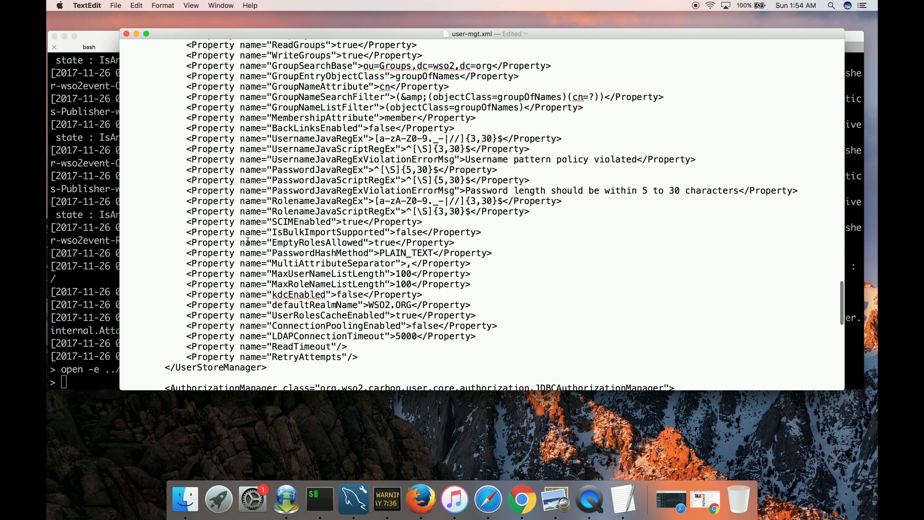
pyautogui.tripleClick(298, 249)
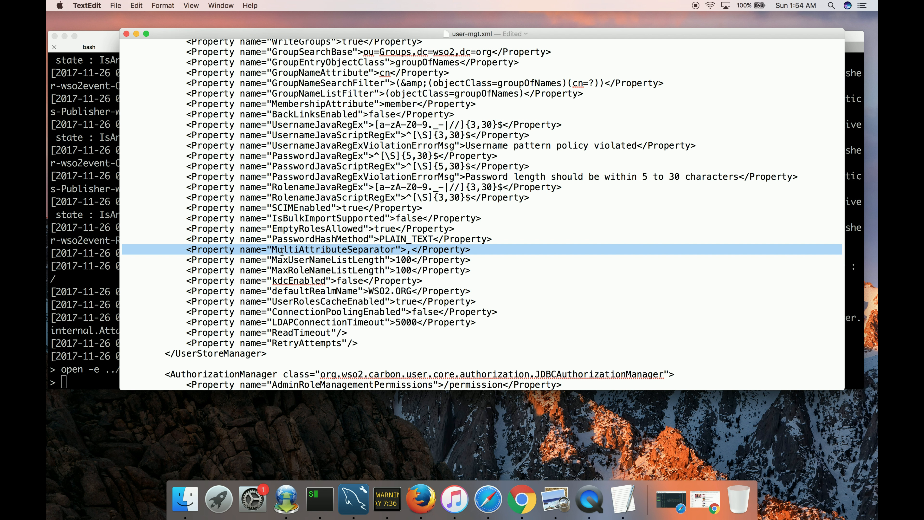
pyautogui.click(410, 250)
pyautogui.write(',')
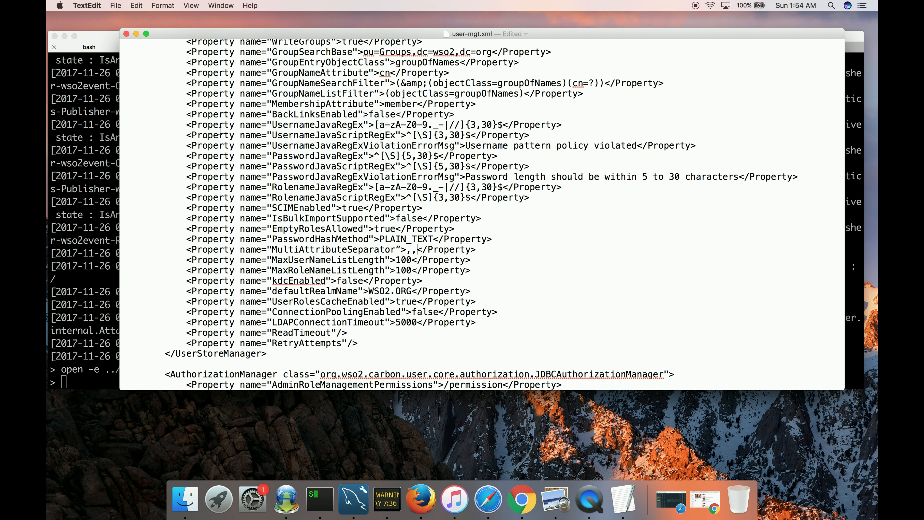
pyautogui.click(127, 34)
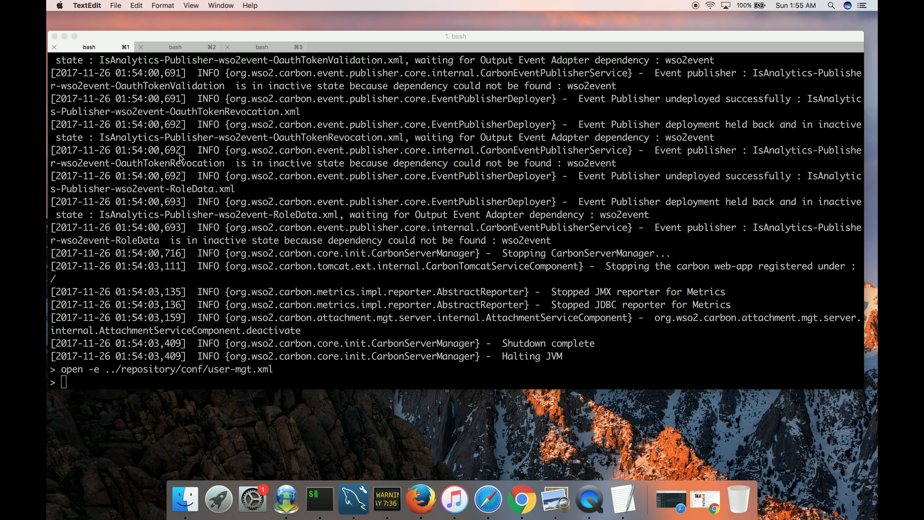
# Start the Identity Server from the terminal with sh wso2server.sh
pyautogui.click(207, 193)
pyautogui.write('sh wso2s')
pyautogui.press('Tab')
pyautogui.write('sh')
pyautogui.press('Return')
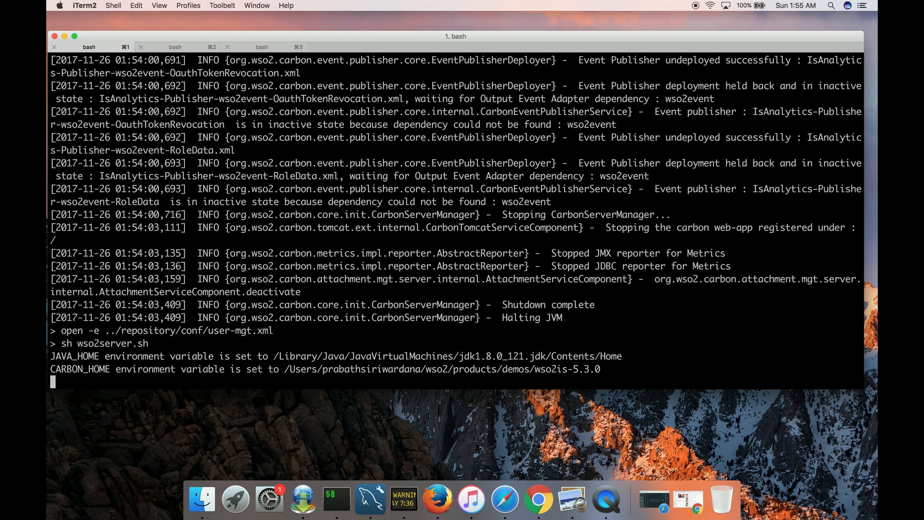
# Switch to Firefox and read the Medium article's explanation of the MultiAttributeSeparator property
pyautogui.hotkey('ctrl', 'Left')
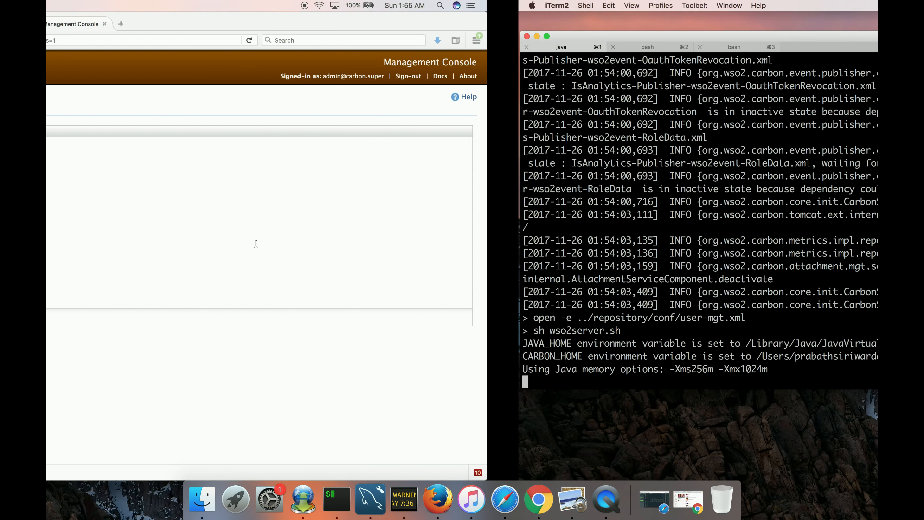
pyautogui.click(253, 27)
pyautogui.scroll(5, 301, 208)
pyautogui.scroll(2, 301, 209)
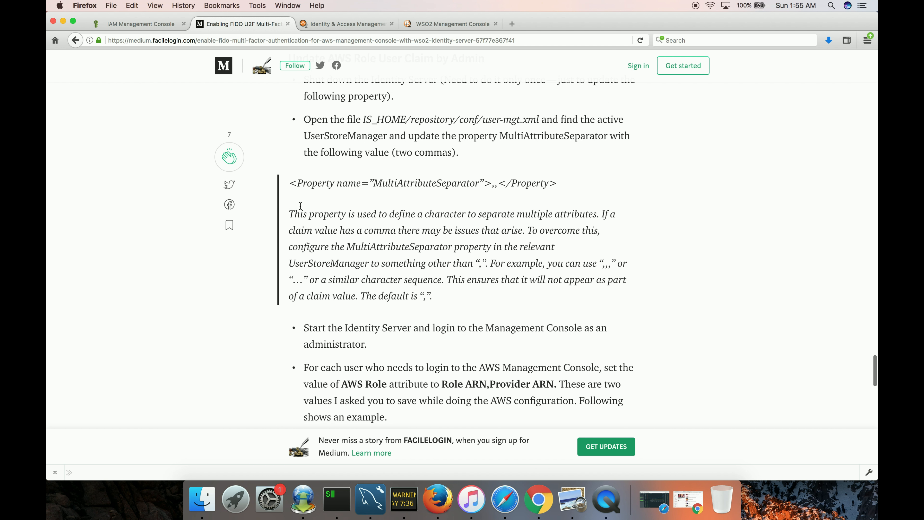
pyautogui.moveTo(292, 186); pyautogui.dragTo(443, 299)
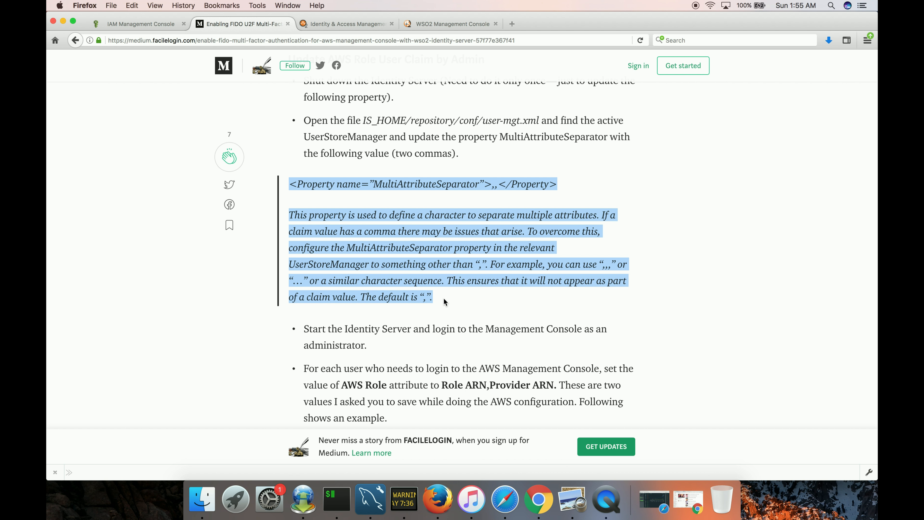
pyautogui.click(454, 302)
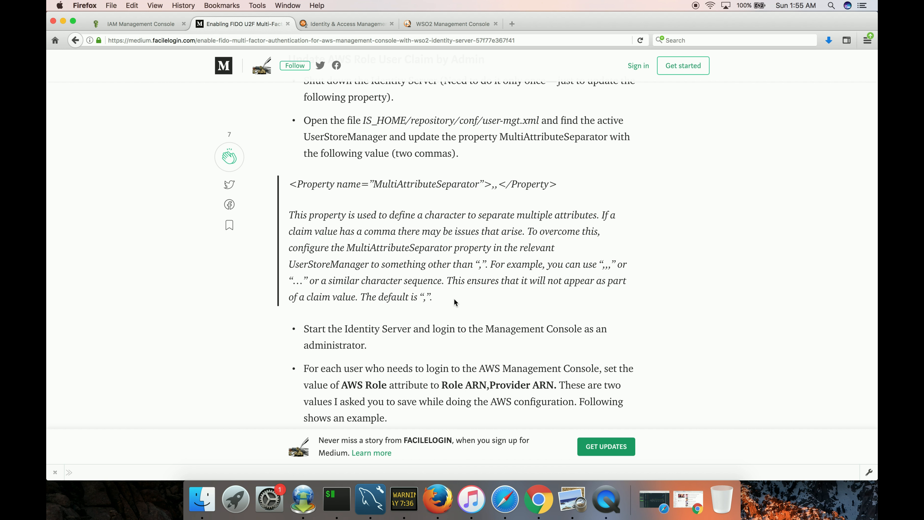
# Review the article's sections on the AWS role setup, WSO2 claim configuration and SAML service provider settings
pyautogui.scroll(15, 455, 302)
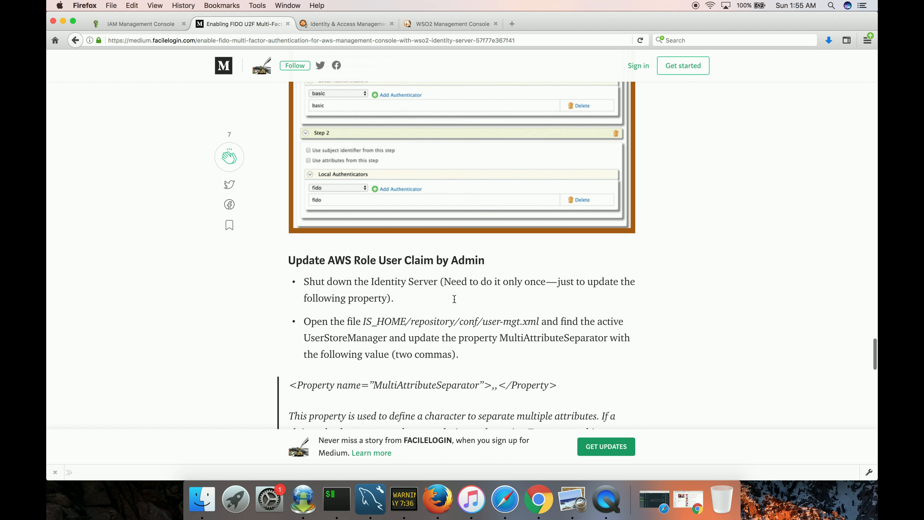
pyautogui.scroll(17, 454, 299)
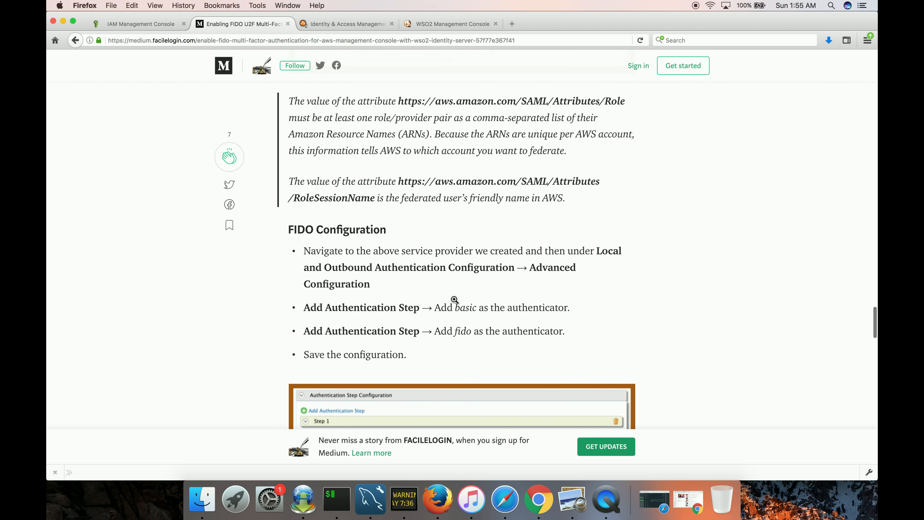
pyautogui.scroll(20, 454, 300)
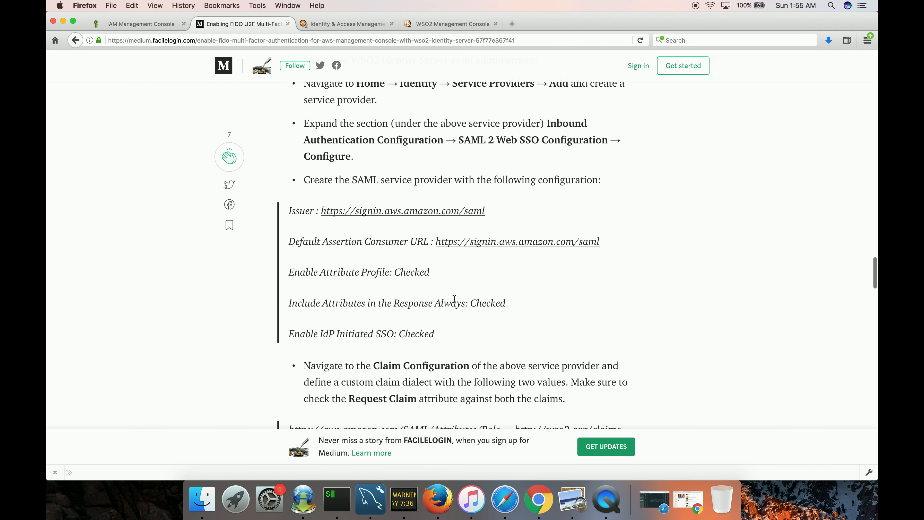
pyautogui.scroll(20, 455, 300)
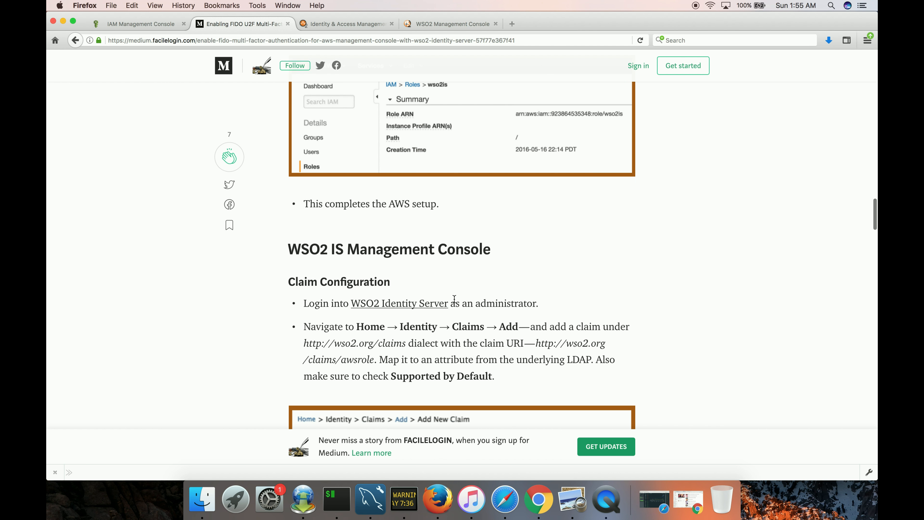
pyautogui.scroll(8, 455, 301)
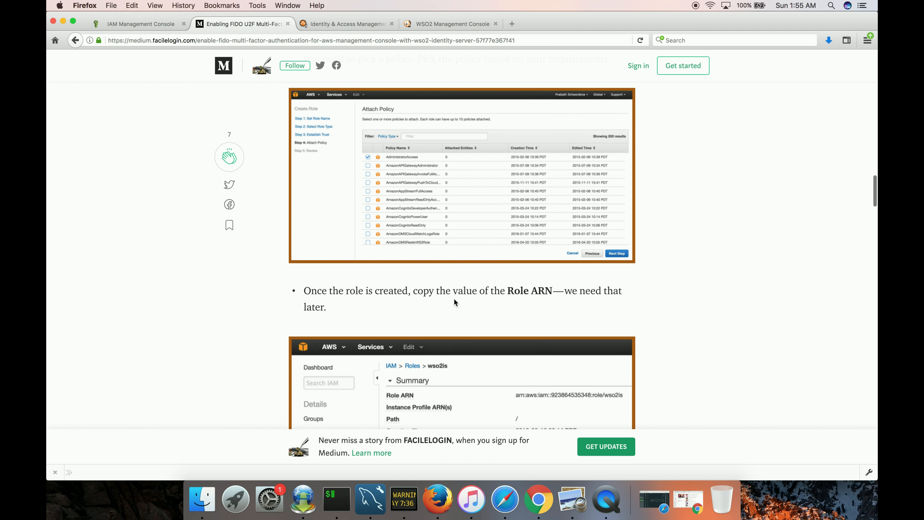
pyautogui.scroll(-2, 455, 299)
pyautogui.scroll(10, 455, 299)
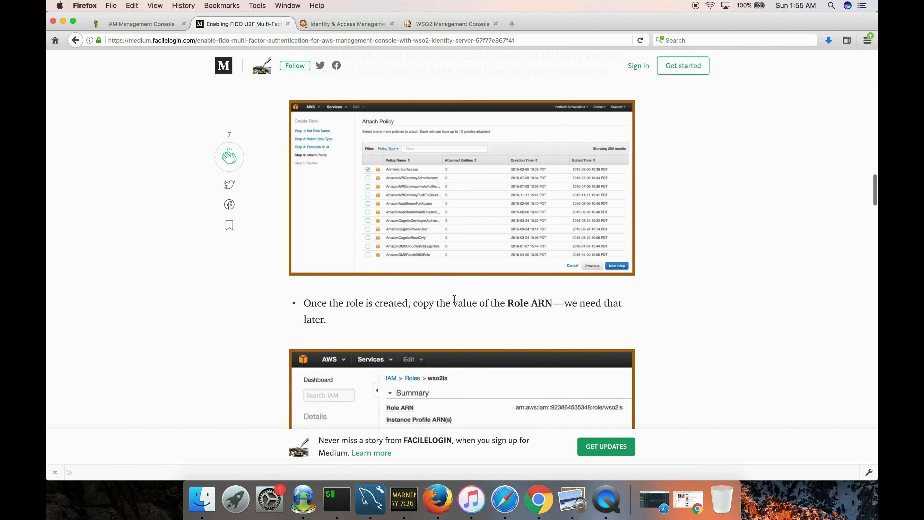
pyautogui.scroll(10, 455, 299)
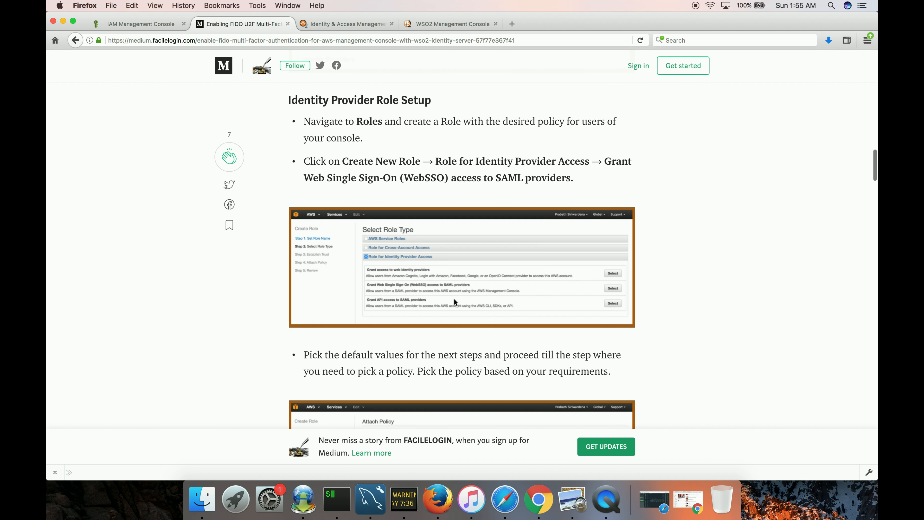
pyautogui.scroll(1, 455, 300)
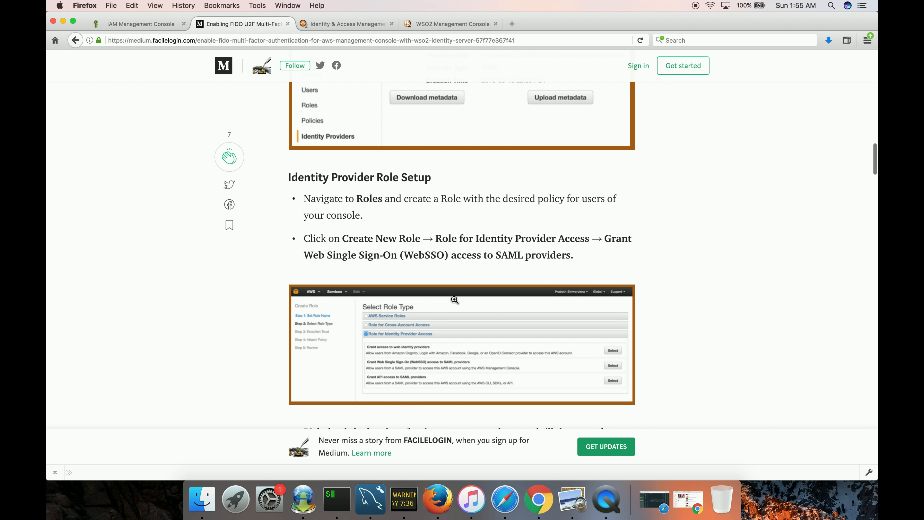
pyautogui.scroll(4, 455, 299)
pyautogui.scroll(-7, 455, 300)
pyautogui.scroll(-20, 455, 300)
pyautogui.scroll(8, 455, 300)
pyautogui.scroll(-8, 455, 300)
pyautogui.scroll(-20, 454, 298)
pyautogui.scroll(-20, 454, 298)
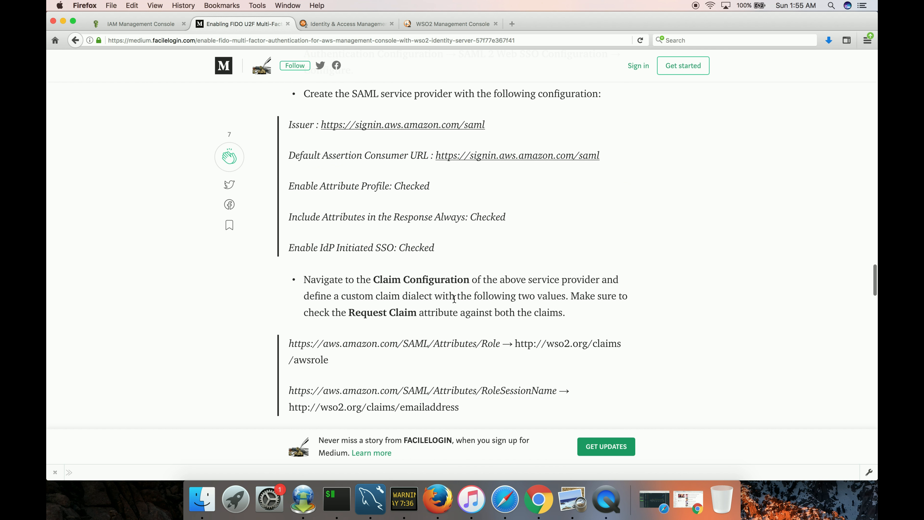
# Switch to iTerm2, stop the starting Identity Server and reopen ../repository/conf/user-mgt.xml in TextEdit
pyautogui.press('super+Tab')
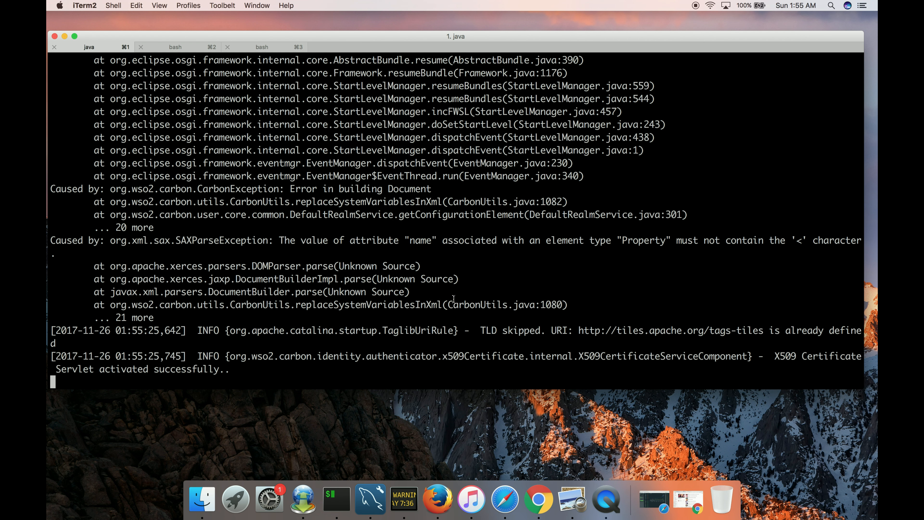
pyautogui.hotkey('ctrl', 'c')
pyautogui.press('Return')
pyautogui.press('Return')
pyautogui.press('Return')
pyautogui.press('Return')
pyautogui.press('Up')
pyautogui.press('Up')
pyautogui.press('Return')
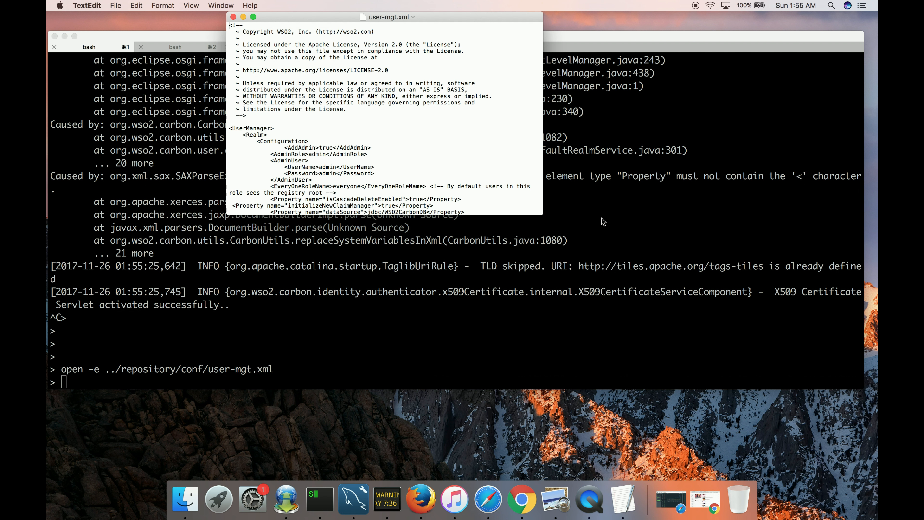
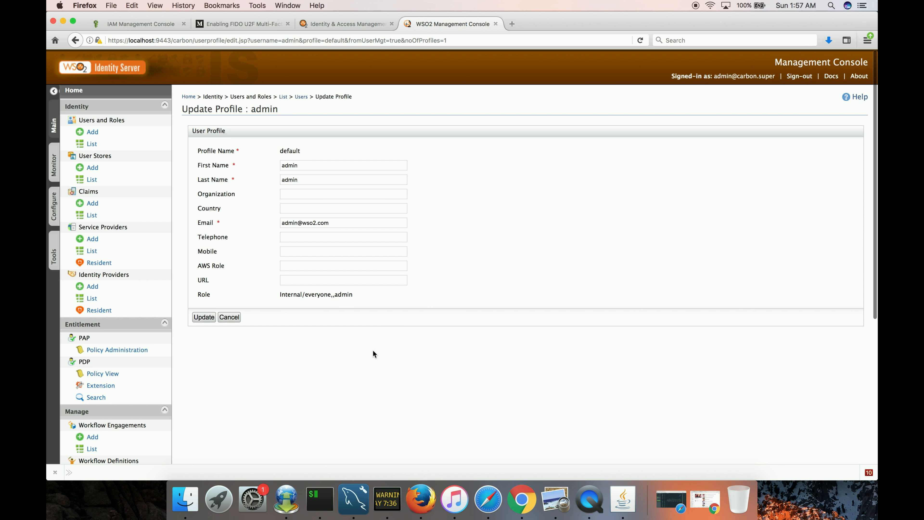
# Paste the combined Role ARN and Provider ARN into the admin profile's AWS Role attribute and update the profile
pyautogui.click(306, 266)
pyautogui.press('super+v')
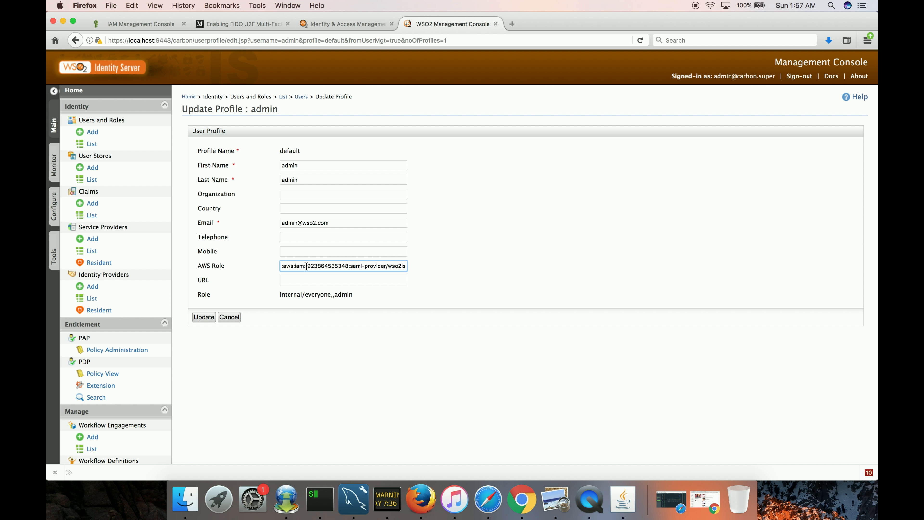
pyautogui.click(204, 317)
pyautogui.click(359, 288)
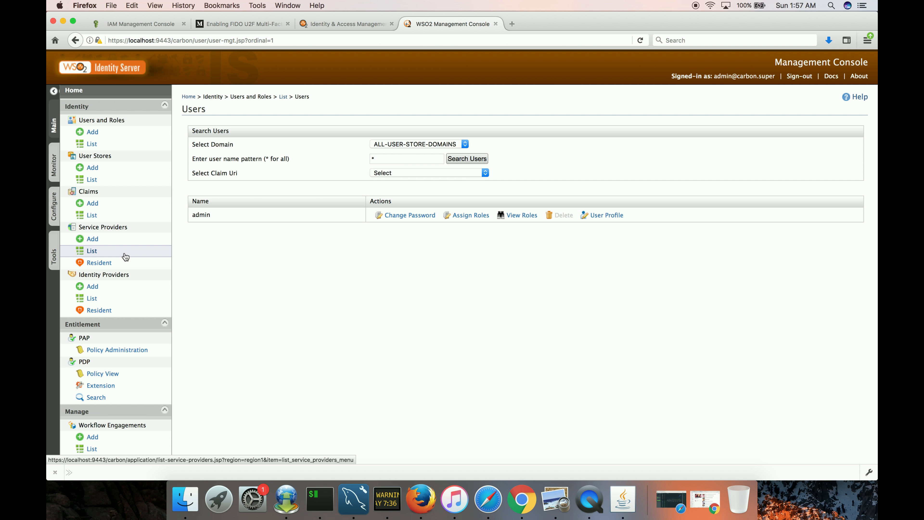
# Register a new service provider named aws and expand its Inbound Authentication Configuration
pyautogui.click(93, 239)
pyautogui.click(364, 157)
pyautogui.write('aws')
pyautogui.click(211, 221)
pyautogui.click(247, 267)
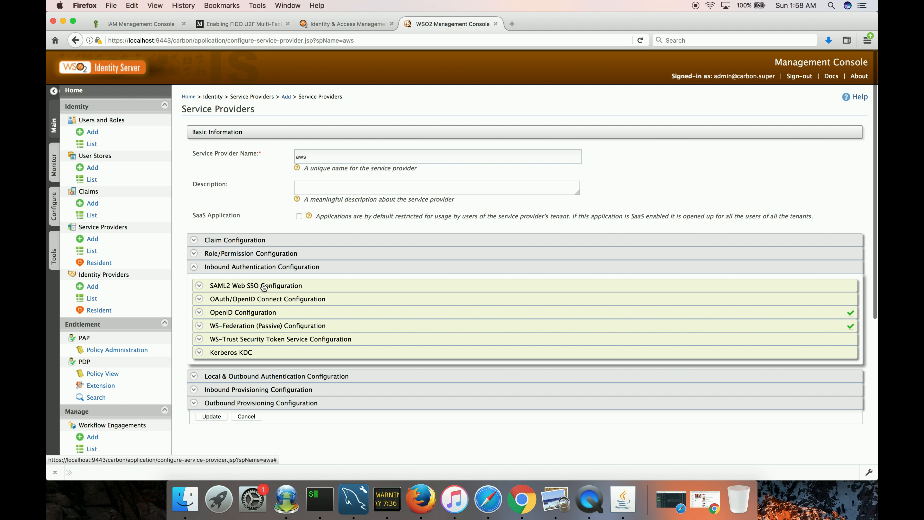
pyautogui.click(264, 286)
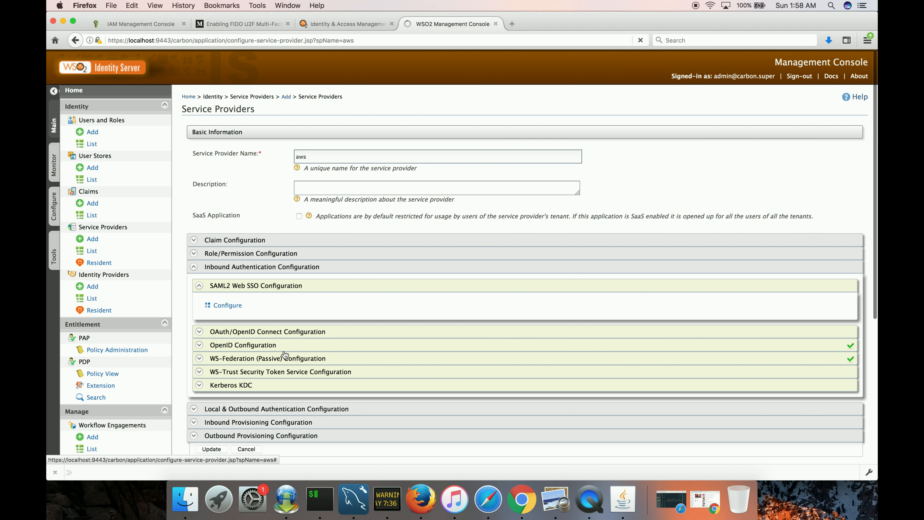
pyautogui.scroll(-3, 282, 253)
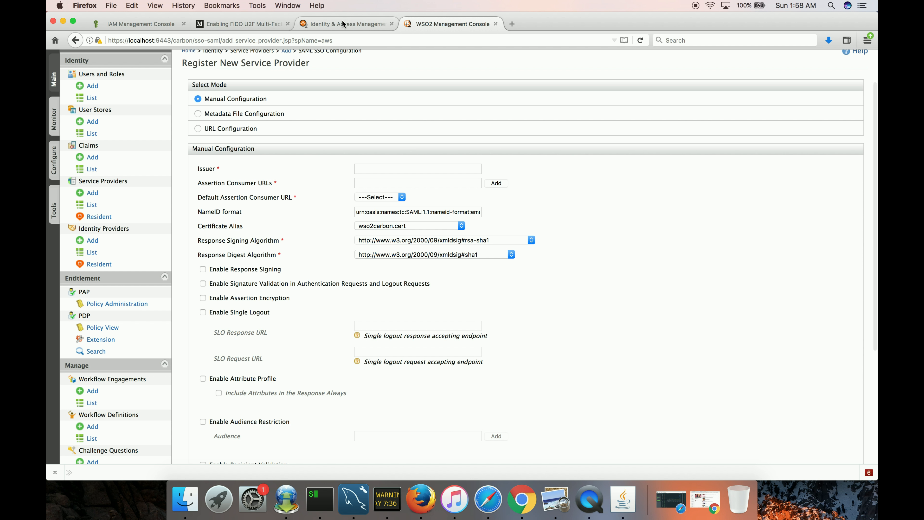
pyautogui.click(275, 24)
pyautogui.scroll(1, 413, 234)
pyautogui.moveTo(489, 130); pyautogui.dragTo(323, 130)
pyautogui.press('super+c')
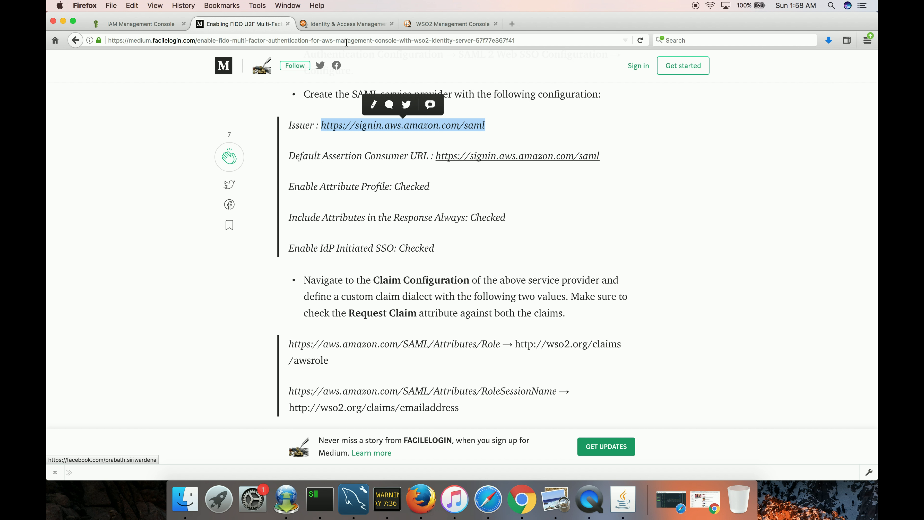
pyautogui.click(412, 24)
pyautogui.click(393, 171)
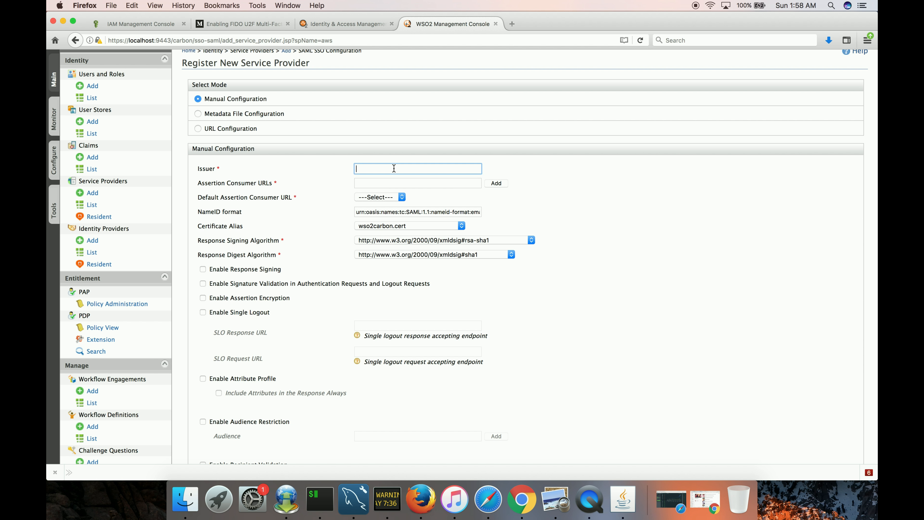
pyautogui.press('super+v')
pyautogui.click(356, 183)
pyautogui.press('super+v')
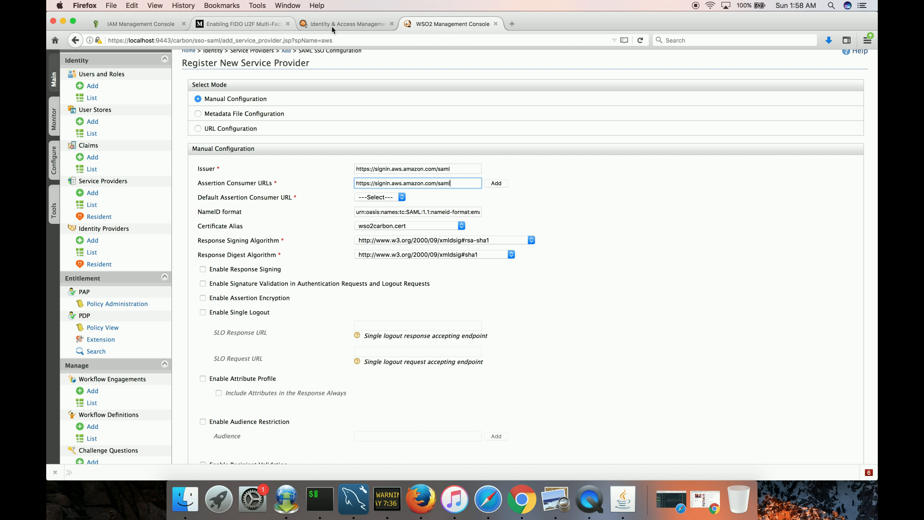
pyautogui.click(334, 26)
pyautogui.click(265, 26)
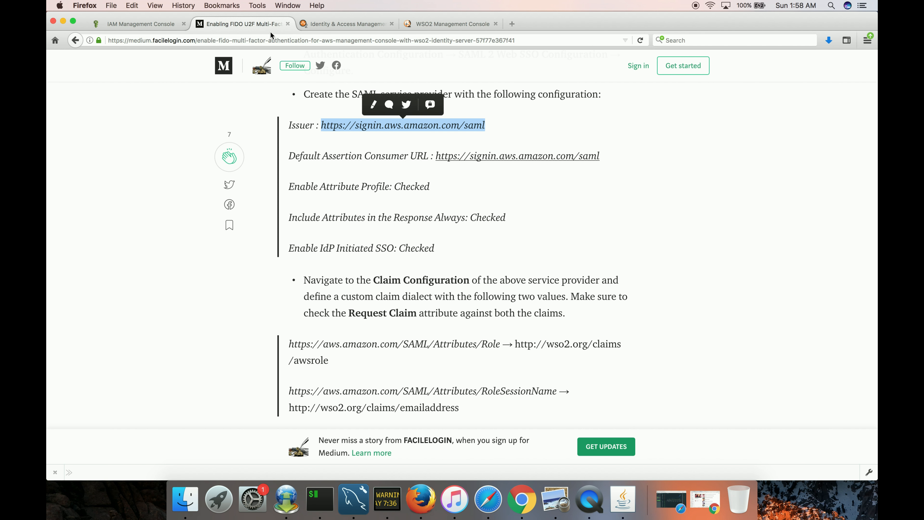
pyautogui.click(425, 23)
pyautogui.click(501, 183)
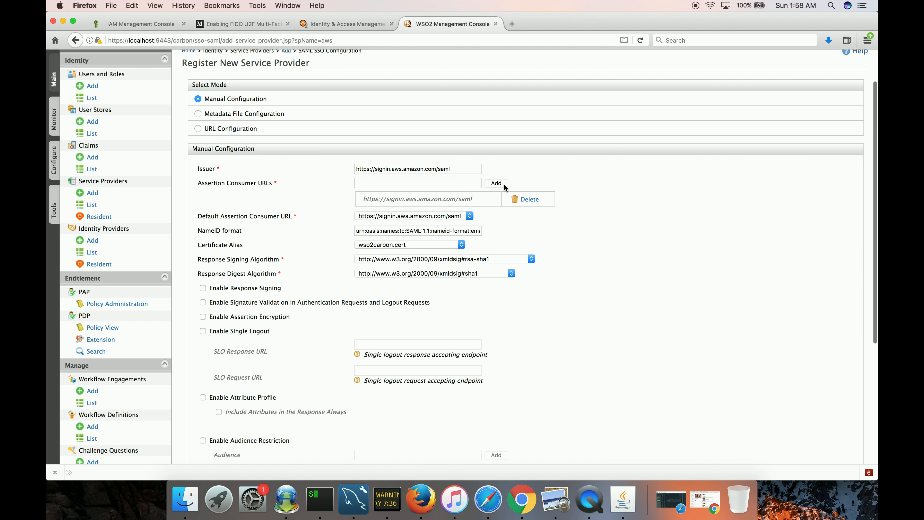
# Enable Attribute Profile, Include Attributes in the Response Always and IdP Initiated SSO, and register the SAML configuration
pyautogui.scroll(-5, 576, 262)
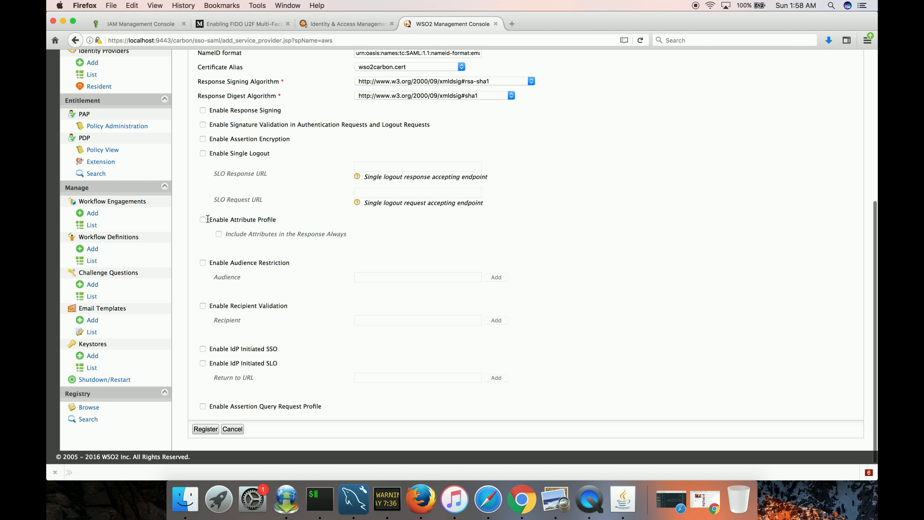
pyautogui.click(203, 220)
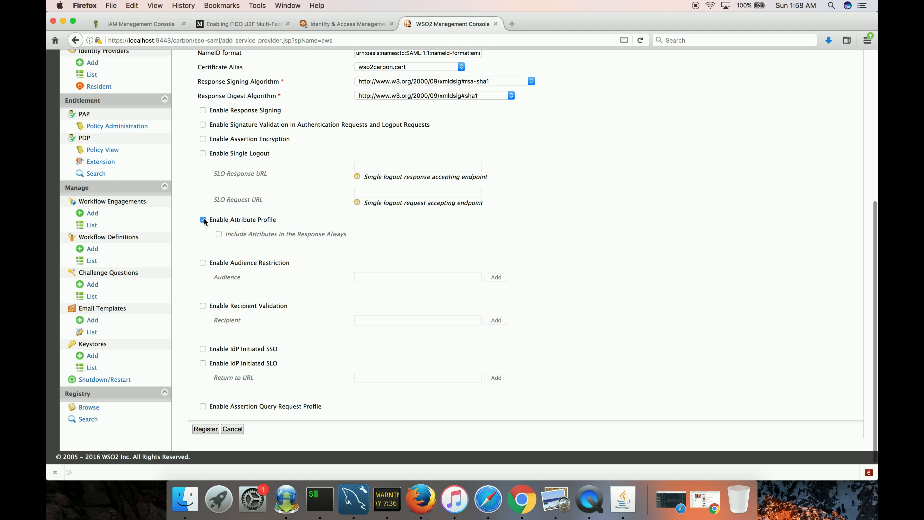
pyautogui.click(219, 234)
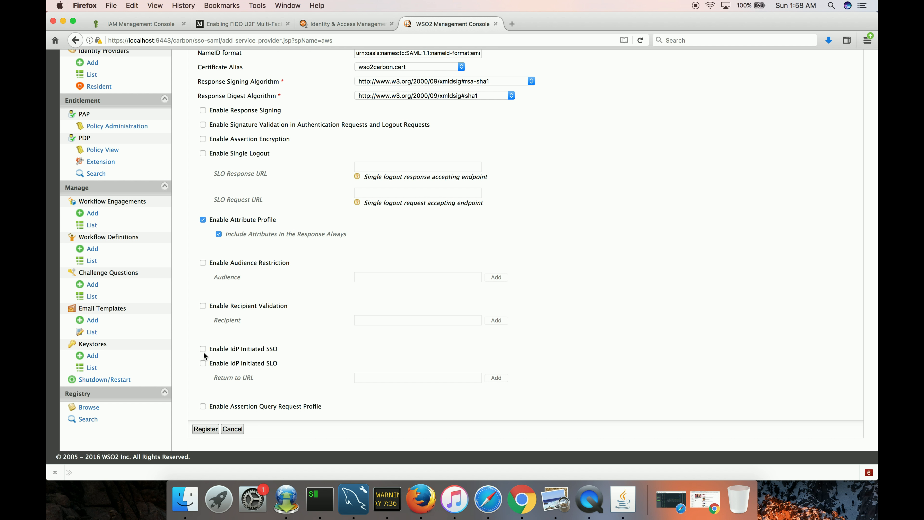
pyautogui.click(205, 428)
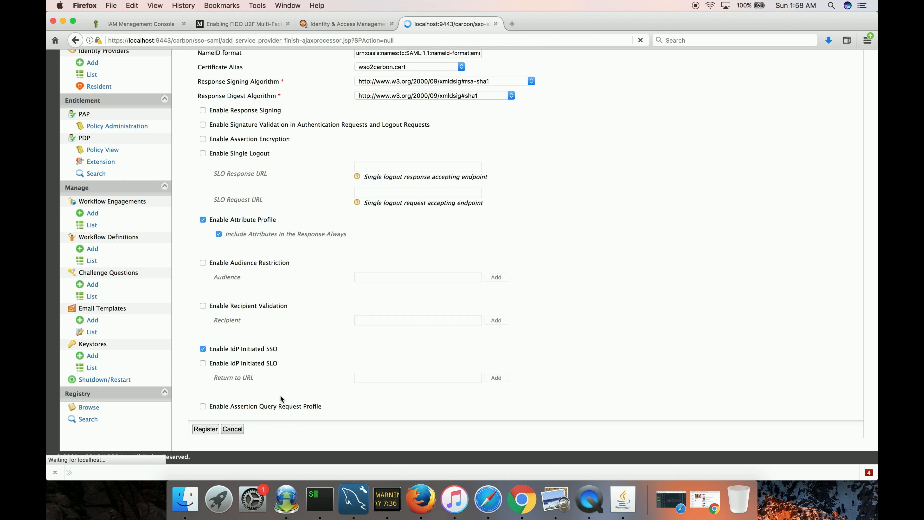
pyautogui.click(365, 291)
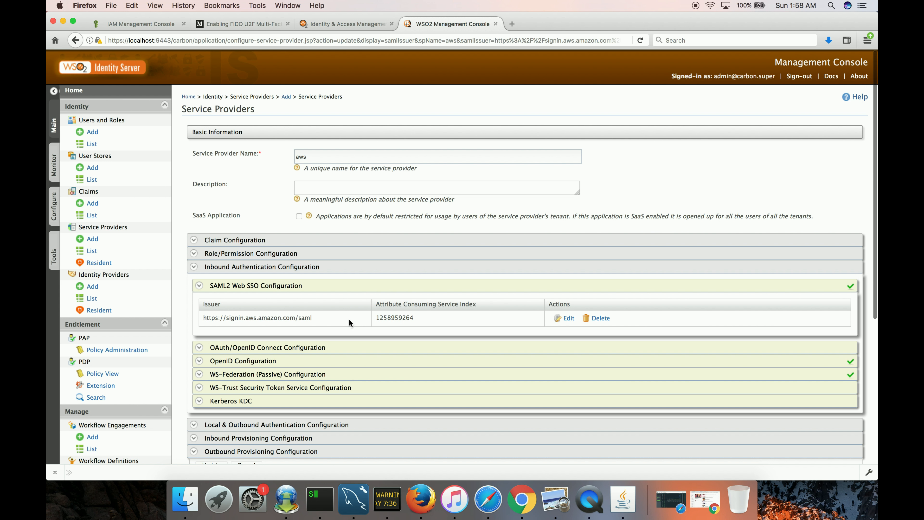
pyautogui.scroll(-2, 349, 319)
pyautogui.click(333, 210)
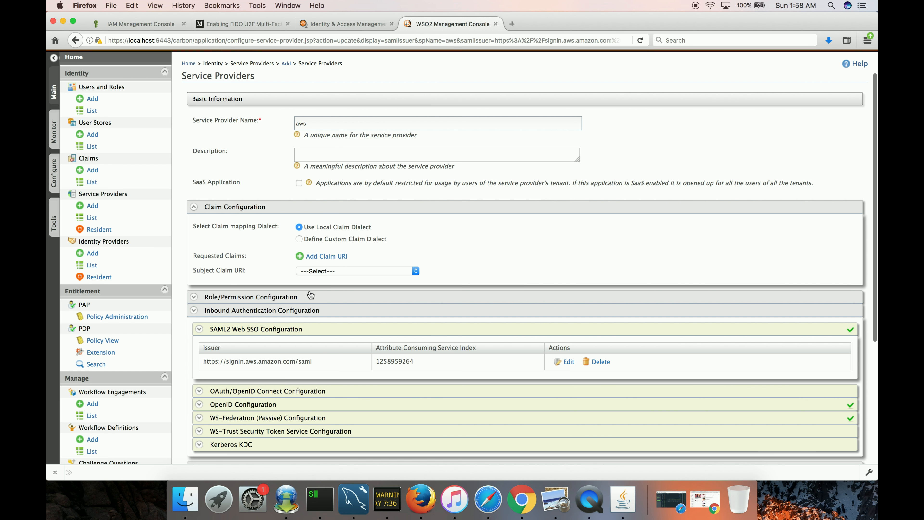
pyautogui.click(259, 24)
pyautogui.scroll(2, 411, 254)
pyautogui.scroll(-5, 411, 254)
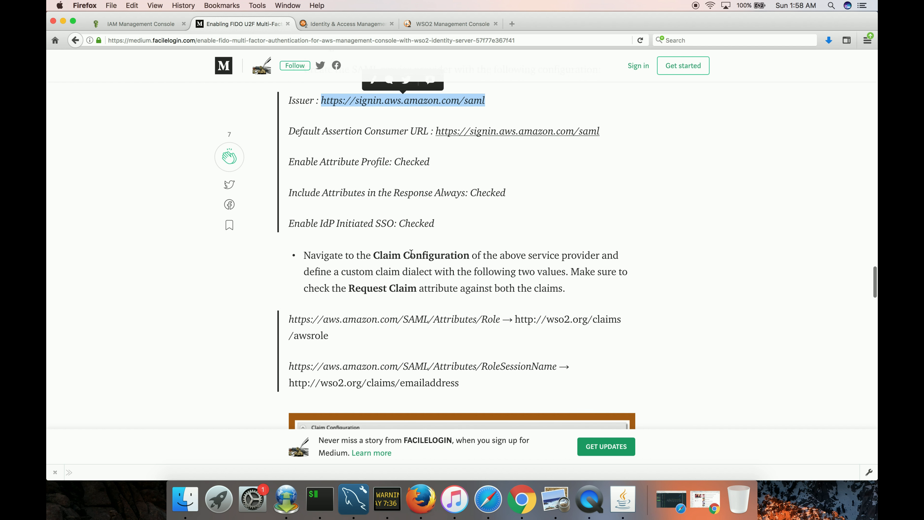
pyautogui.scroll(-2, 411, 253)
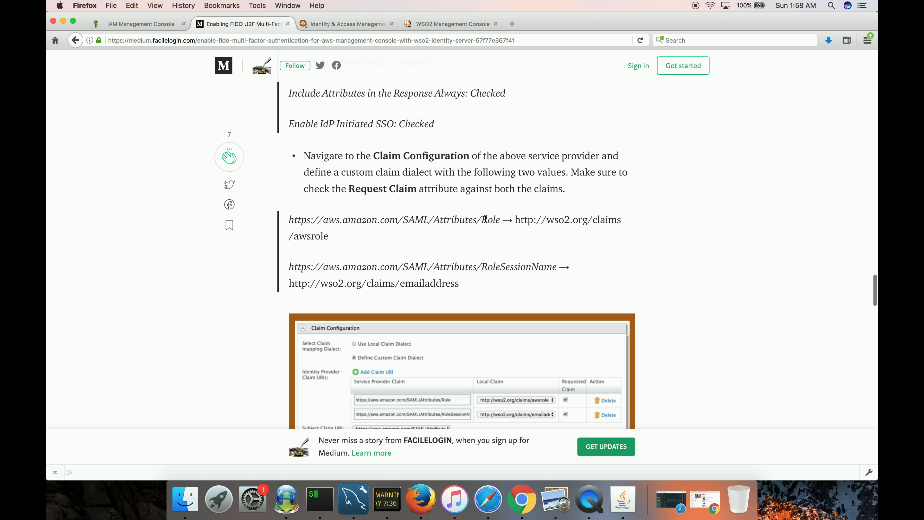
pyautogui.moveTo(500, 219); pyautogui.dragTo(289, 216)
pyautogui.press('super+c')
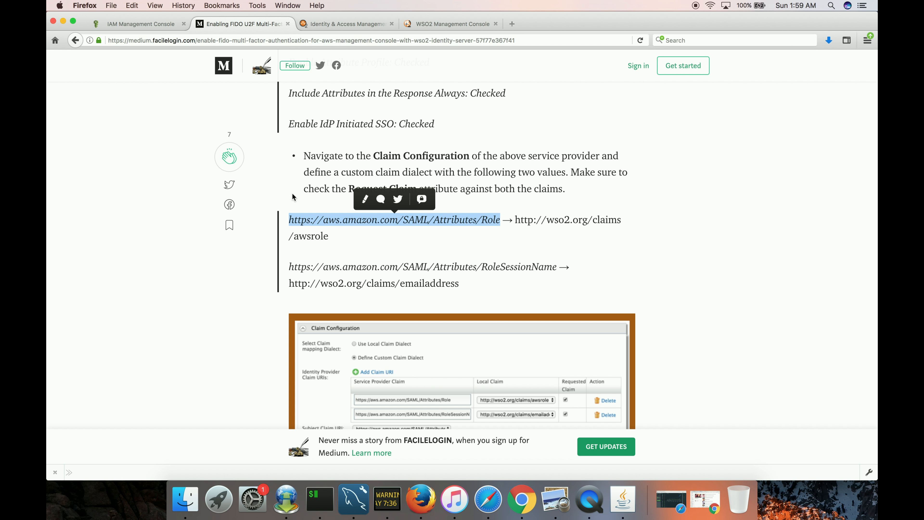
pyautogui.click(428, 27)
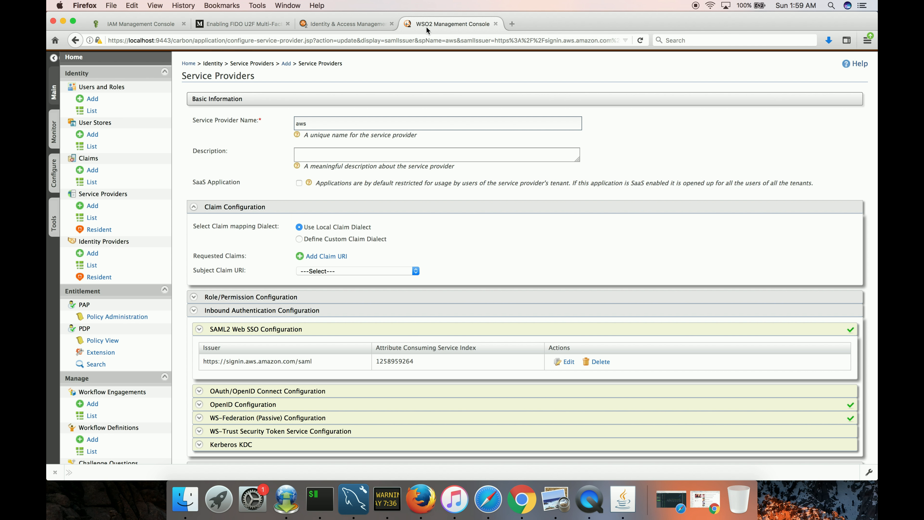
pyautogui.scroll(-3, 429, 220)
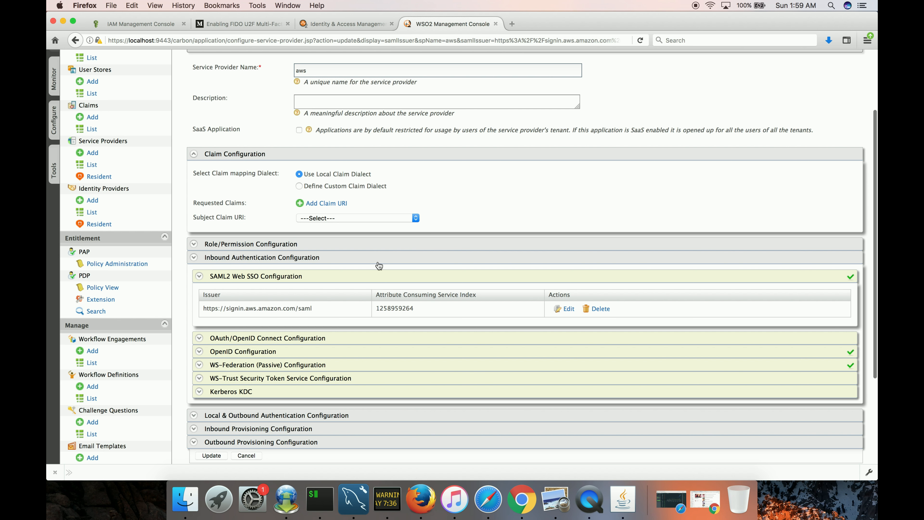
pyautogui.click(299, 186)
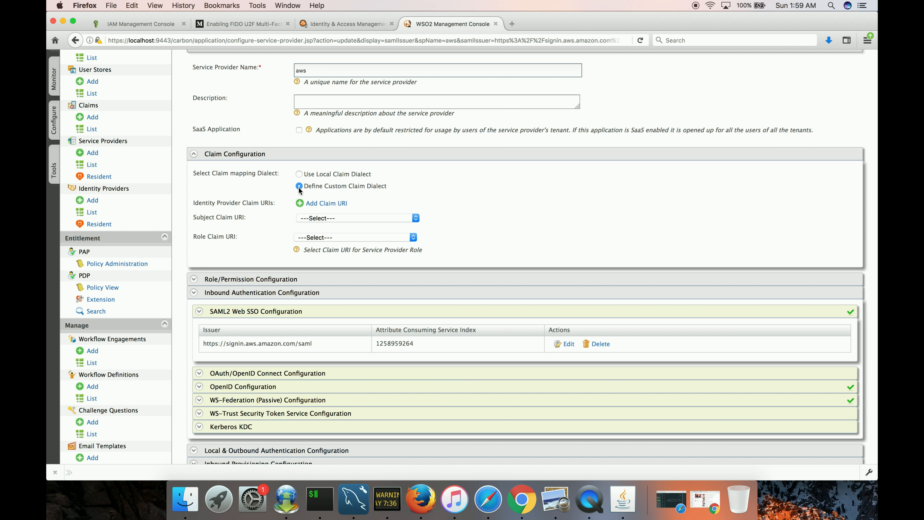
pyautogui.click(321, 205)
pyautogui.press('super+v')
pyautogui.click(401, 225)
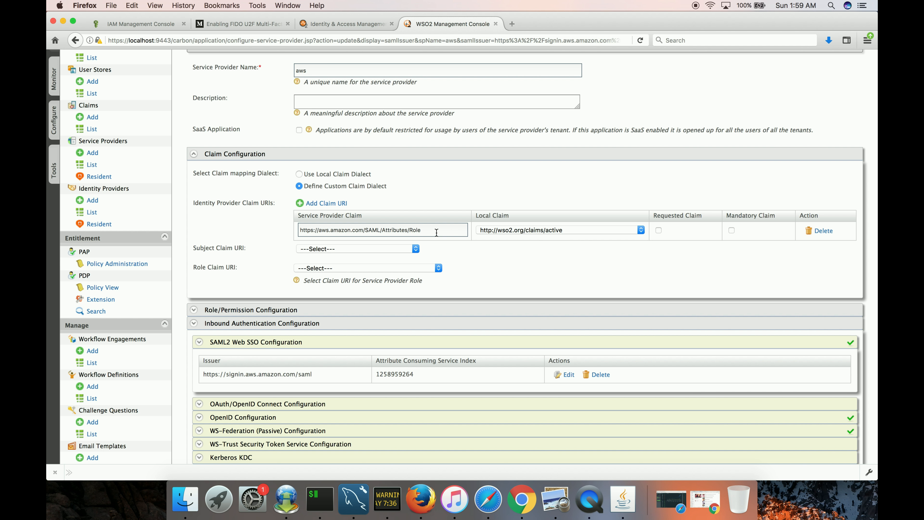
pyautogui.click(502, 232)
pyautogui.scroll(-5, 538, 308)
pyautogui.scroll(-5, 538, 309)
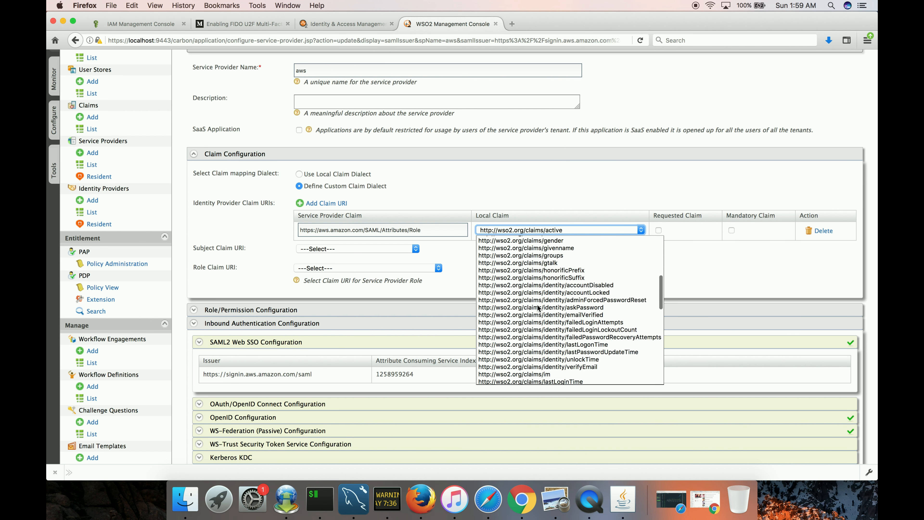
pyautogui.click(544, 343)
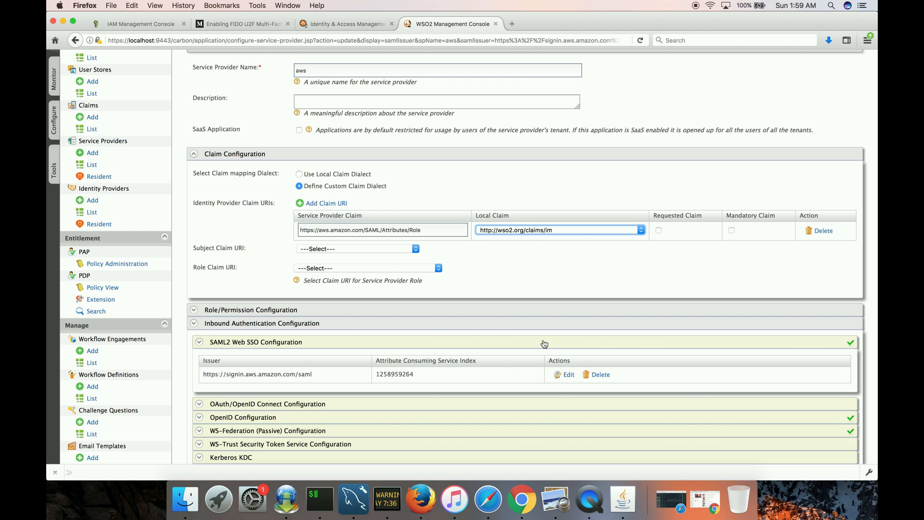
pyautogui.click(658, 230)
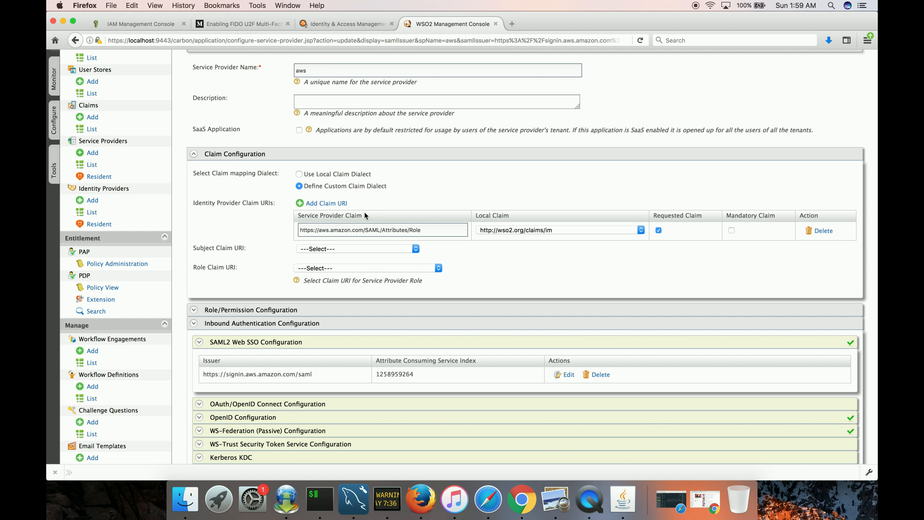
pyautogui.click(334, 204)
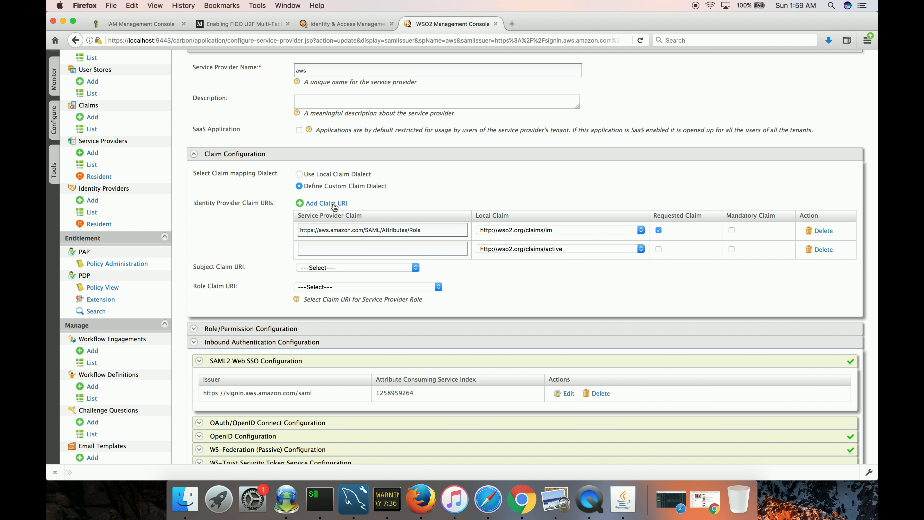
pyautogui.click(265, 26)
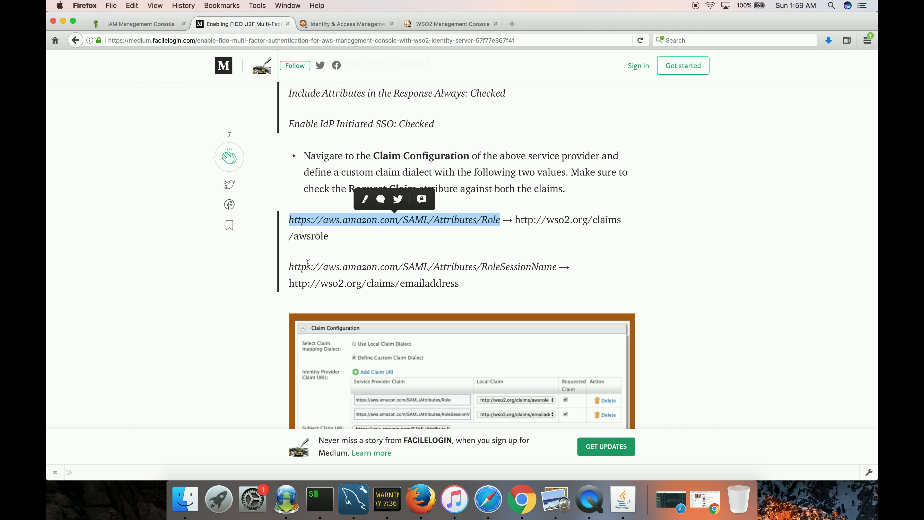
pyautogui.moveTo(289, 266); pyautogui.dragTo(557, 267)
pyautogui.press('super+c')
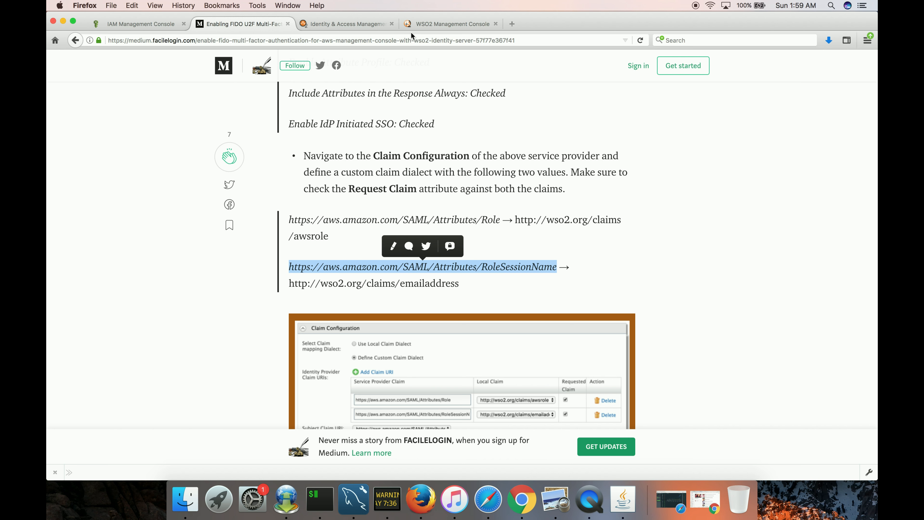
pyautogui.click(422, 25)
pyautogui.click(398, 249)
pyautogui.press('super+v')
pyautogui.click(516, 277)
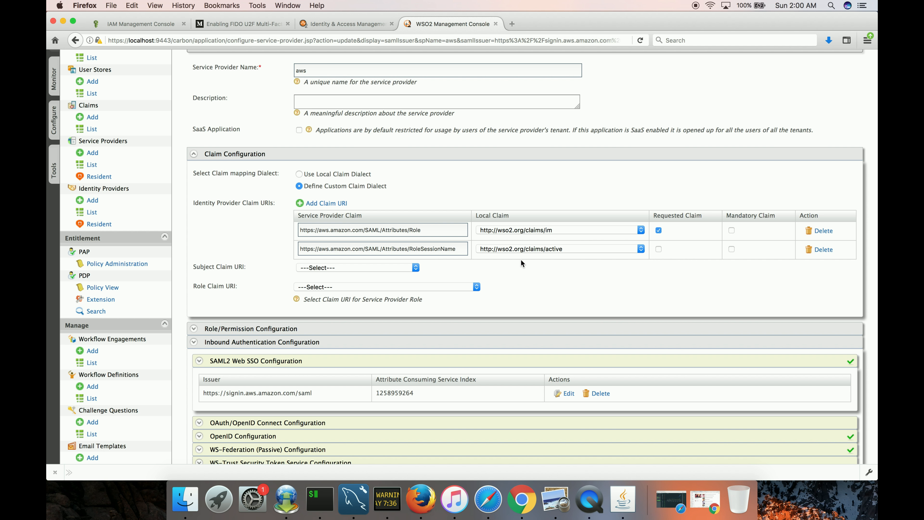
pyautogui.click(530, 249)
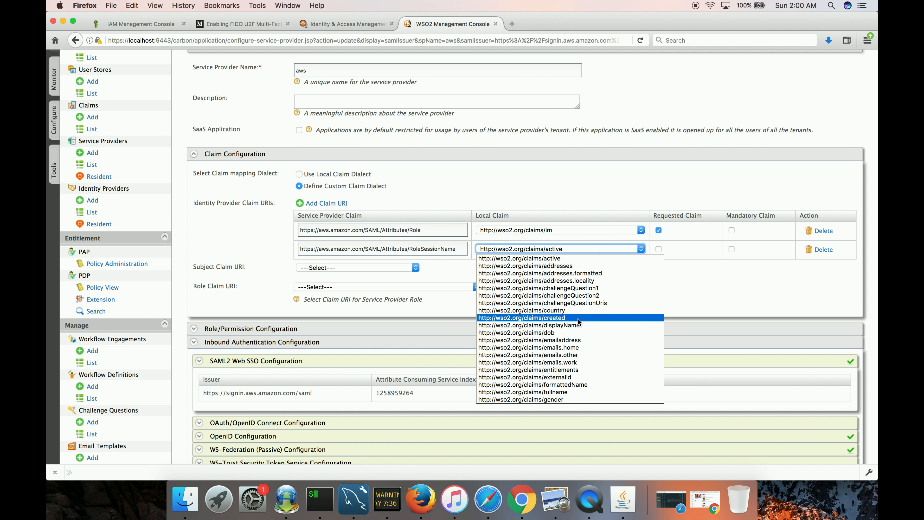
pyautogui.click(579, 340)
pyautogui.click(658, 248)
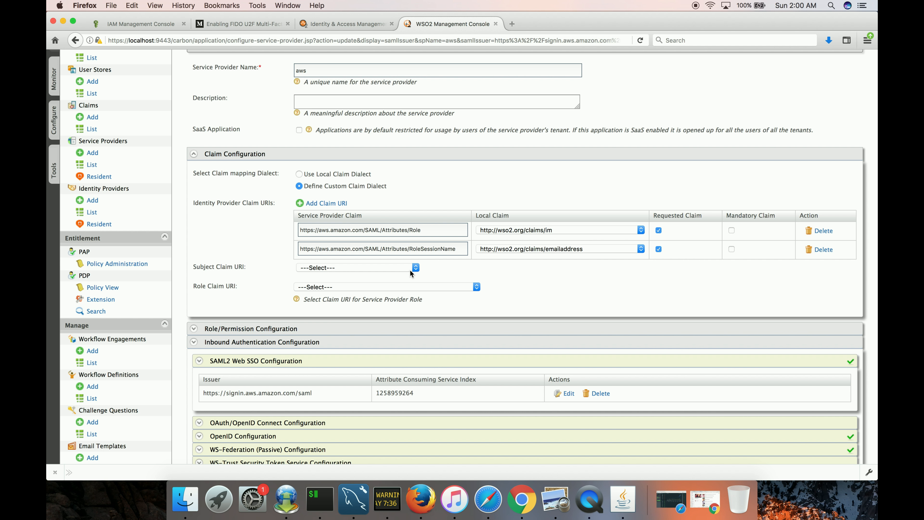
pyautogui.click(409, 266)
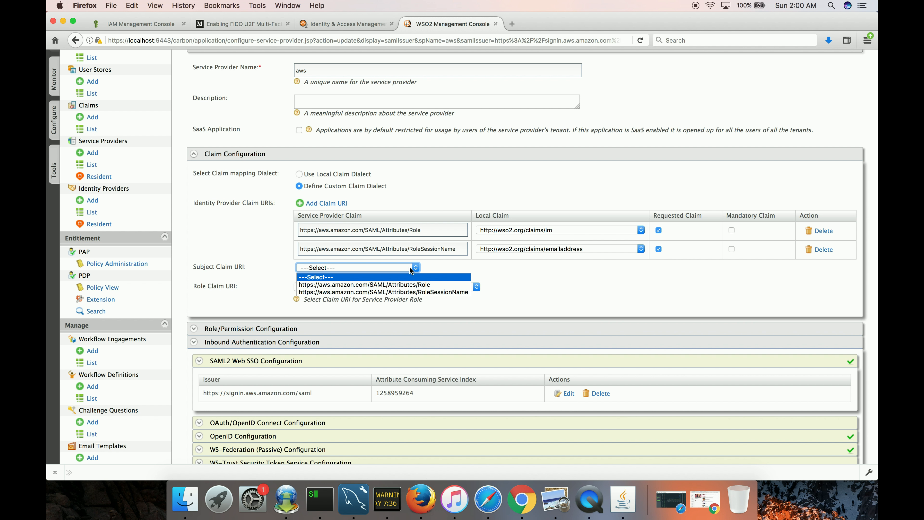
pyautogui.click(421, 291)
pyautogui.click(529, 294)
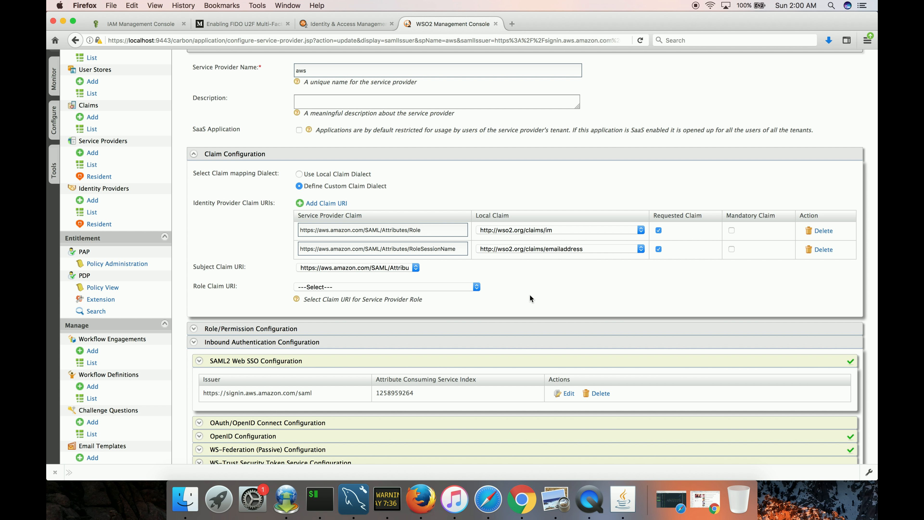
pyautogui.scroll(-4, 529, 294)
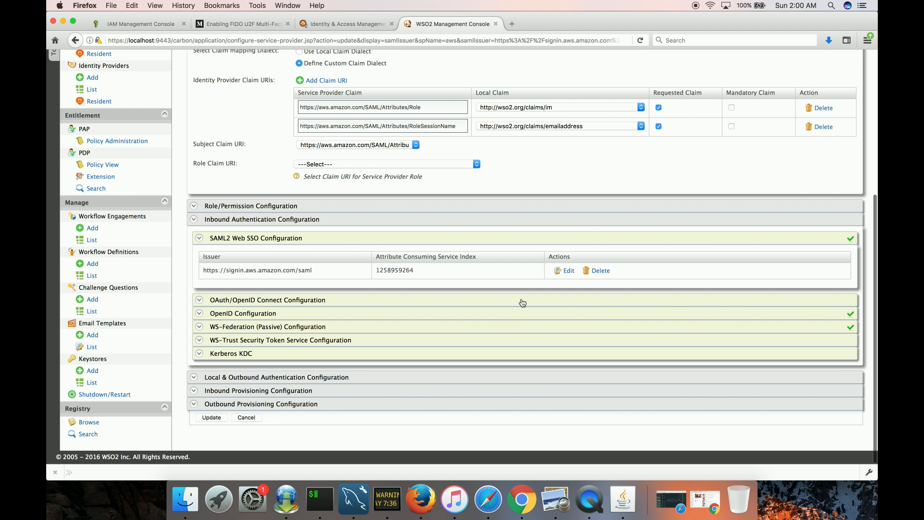
pyautogui.click(217, 417)
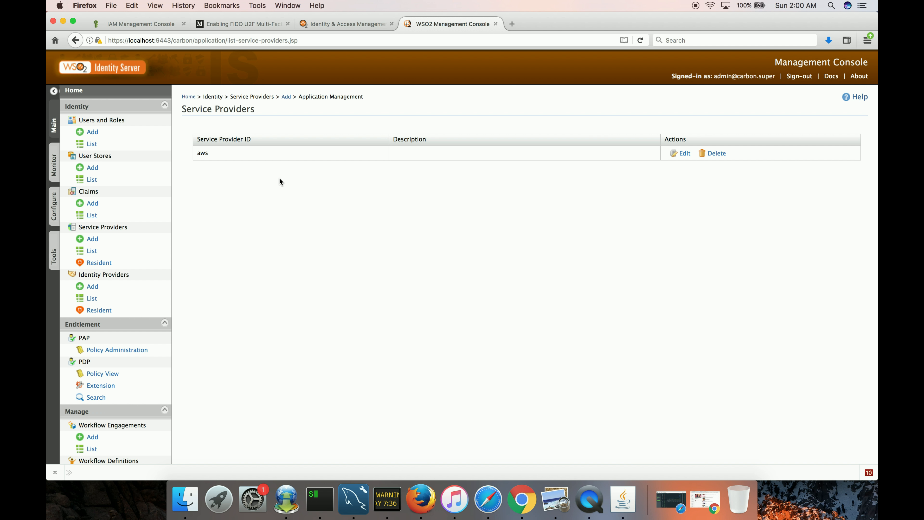
pyautogui.click(254, 24)
pyautogui.scroll(-20, 419, 272)
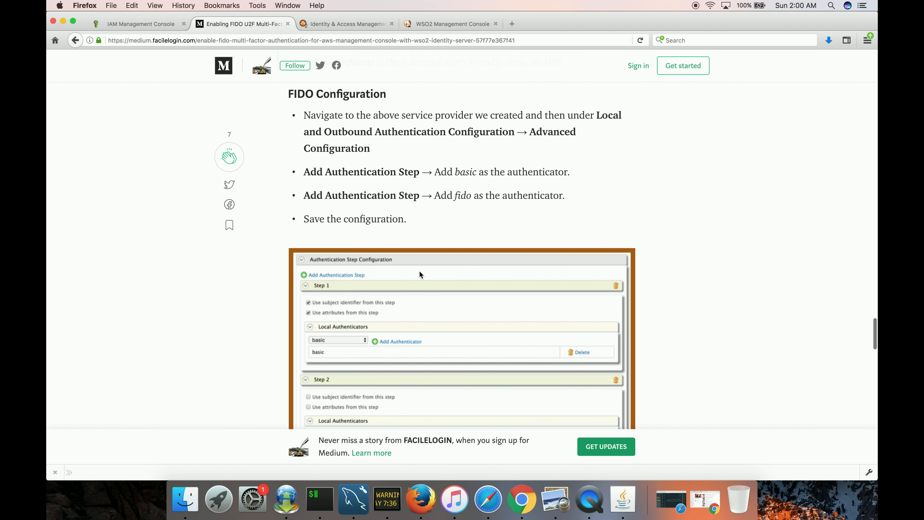
pyautogui.scroll(15, 419, 272)
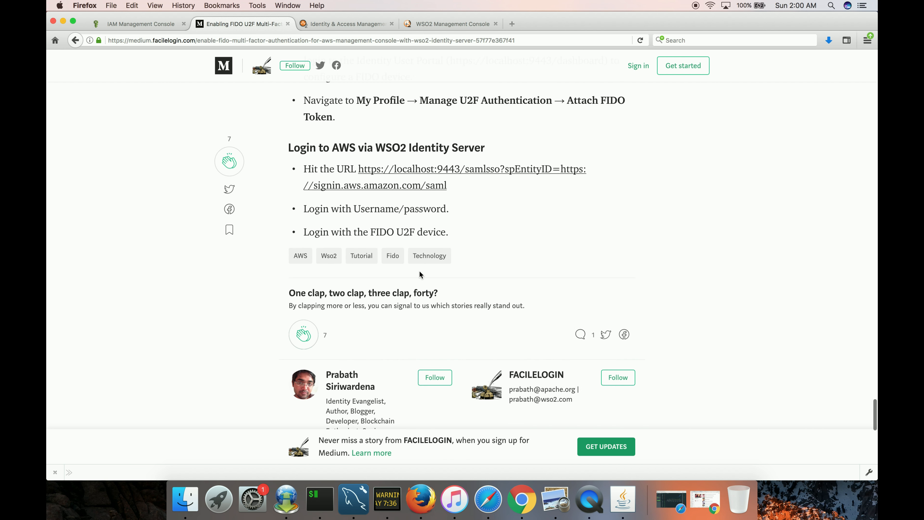
pyautogui.scroll(2, 419, 271)
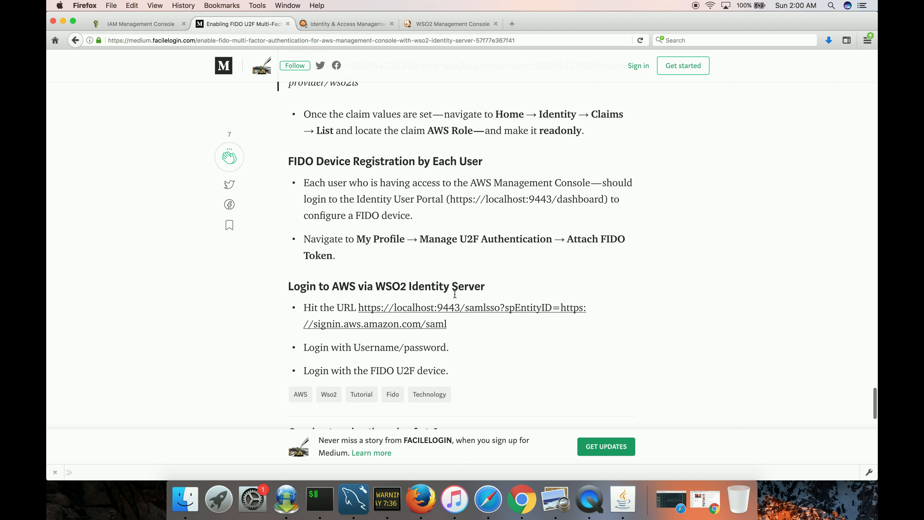
pyautogui.moveTo(457, 319); pyautogui.dragTo(360, 310)
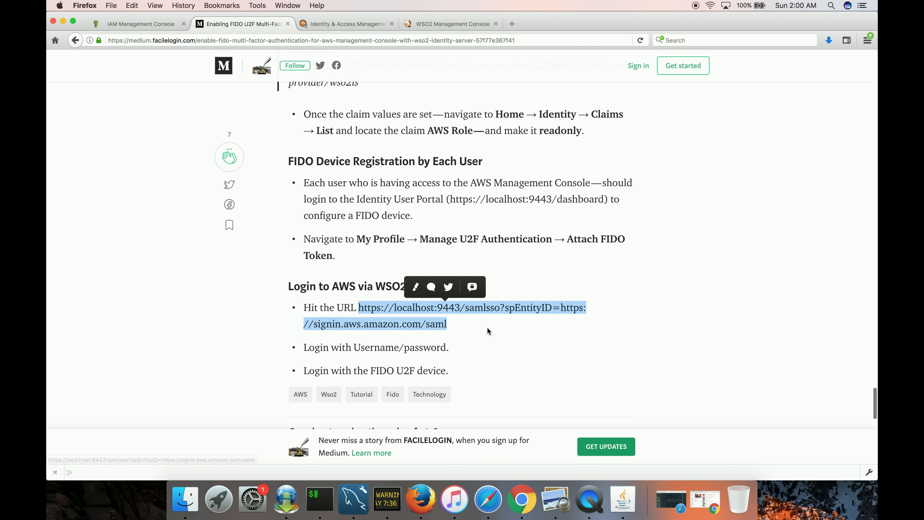
pyautogui.click(487, 310)
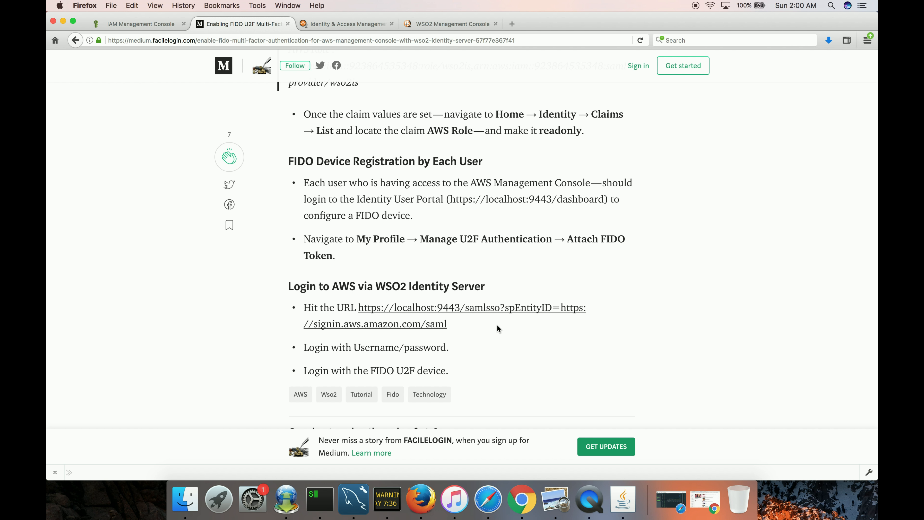
pyautogui.moveTo(457, 329); pyautogui.dragTo(360, 308)
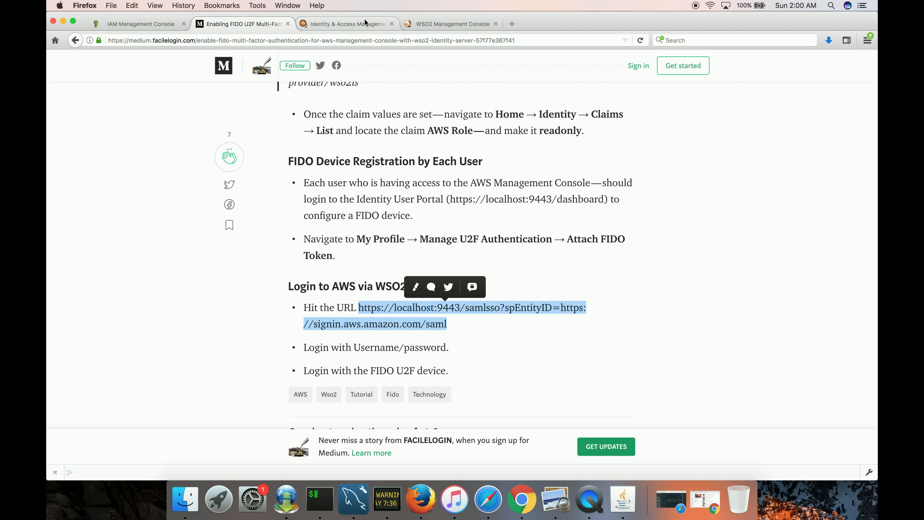
# Set the aws service provider's description to the copied login URL and update the provider
pyautogui.click(419, 24)
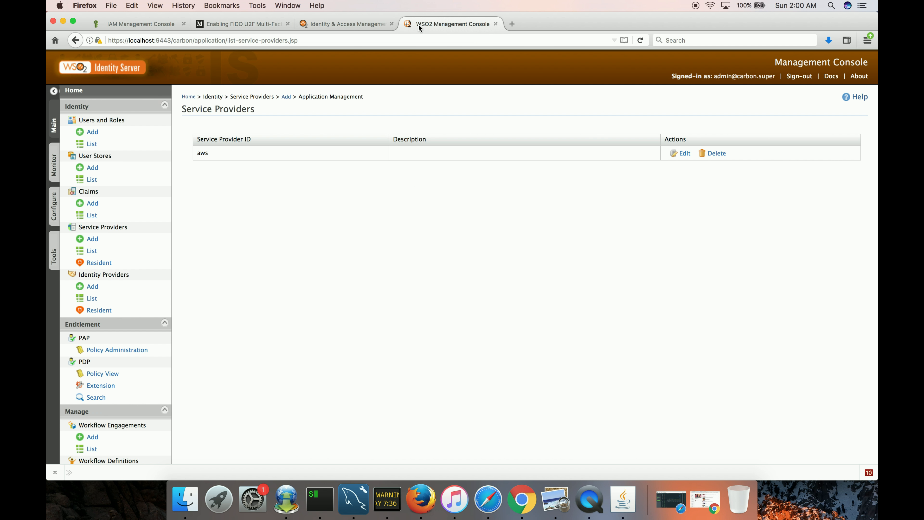
pyautogui.click(684, 156)
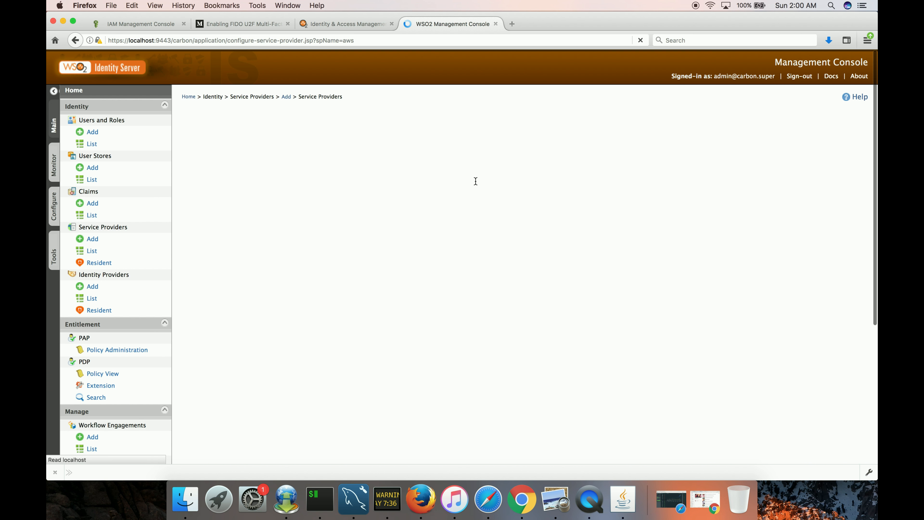
pyautogui.click(434, 188)
pyautogui.press('super+v')
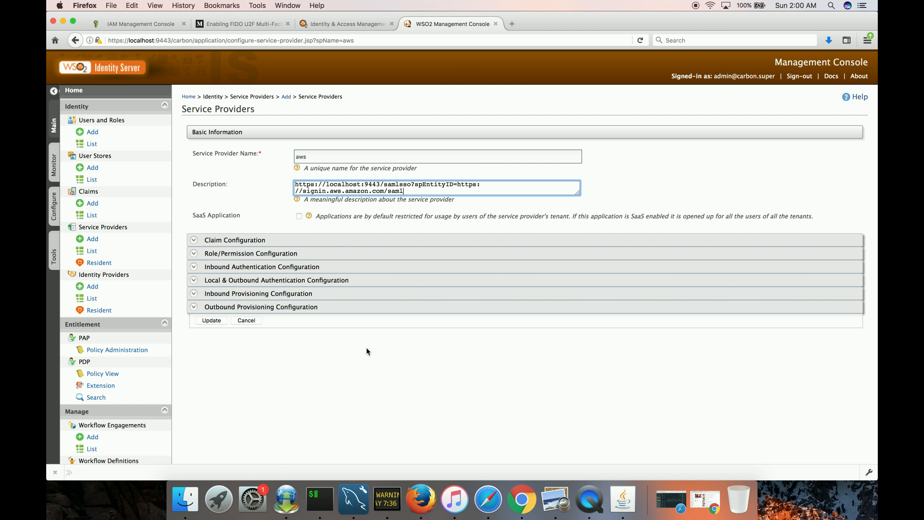
pyautogui.click(221, 322)
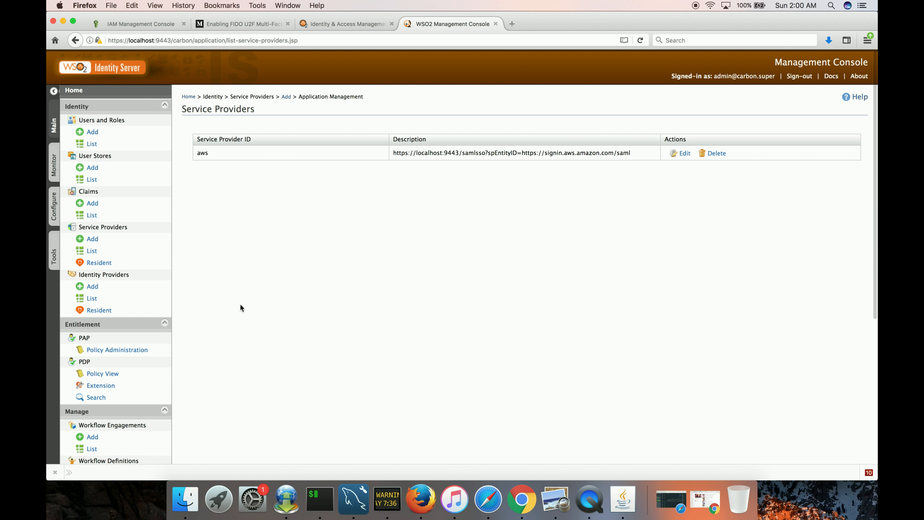
# Copy the login URL from the aws provider's description and open a new private browsing window
pyautogui.tripleClick(489, 153)
pyautogui.press('super+c')
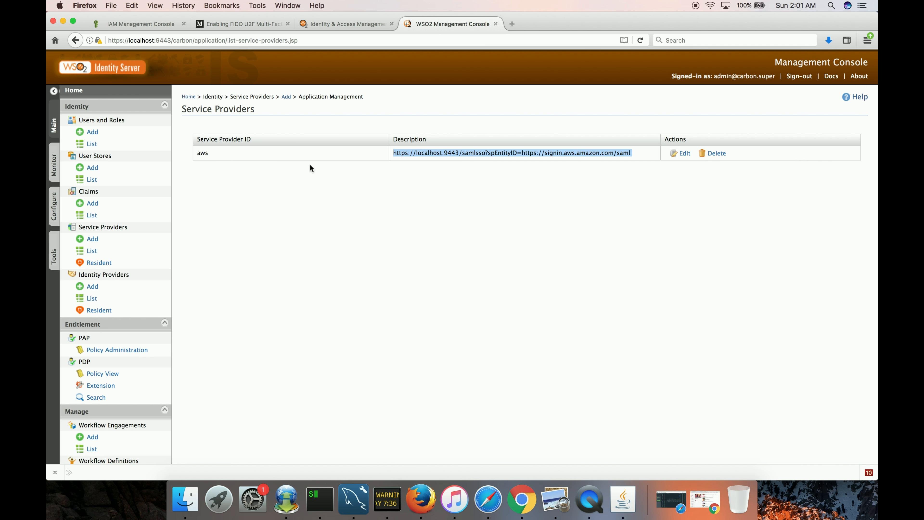
pyautogui.click(111, 6)
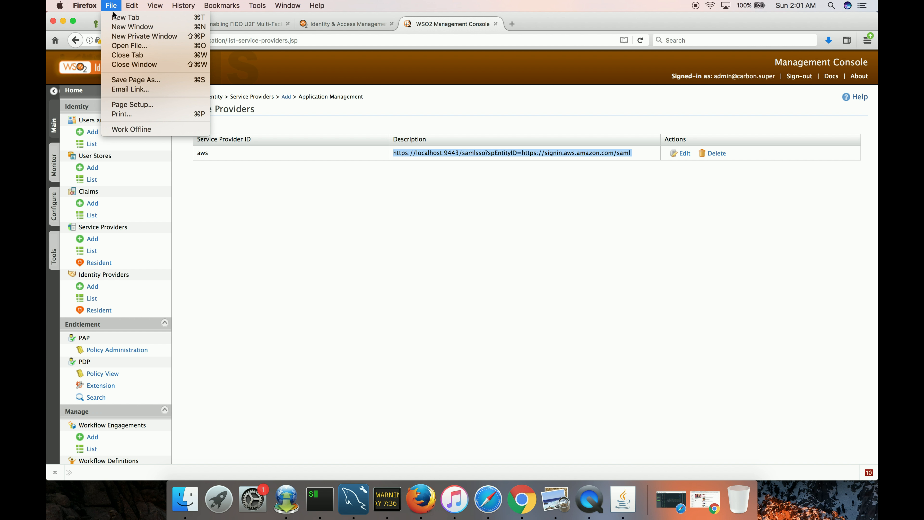
pyautogui.click(126, 35)
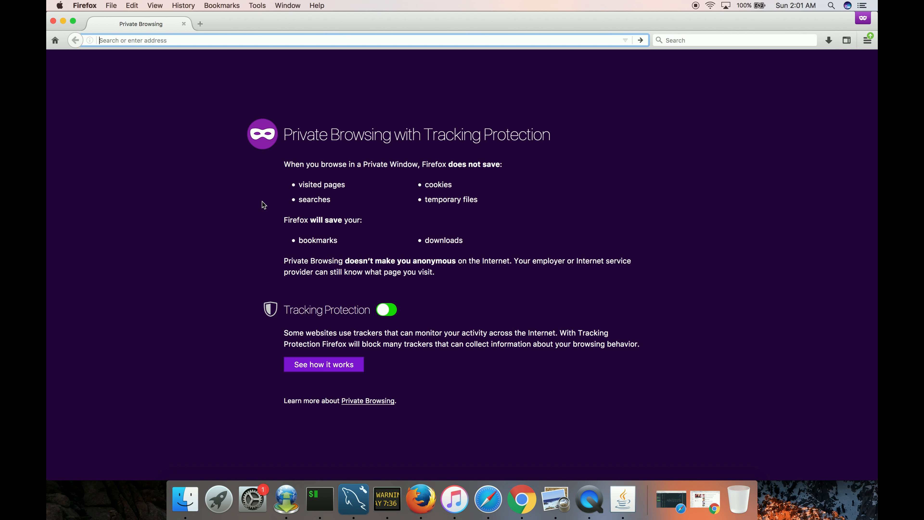
pyautogui.rightClick(422, 496)
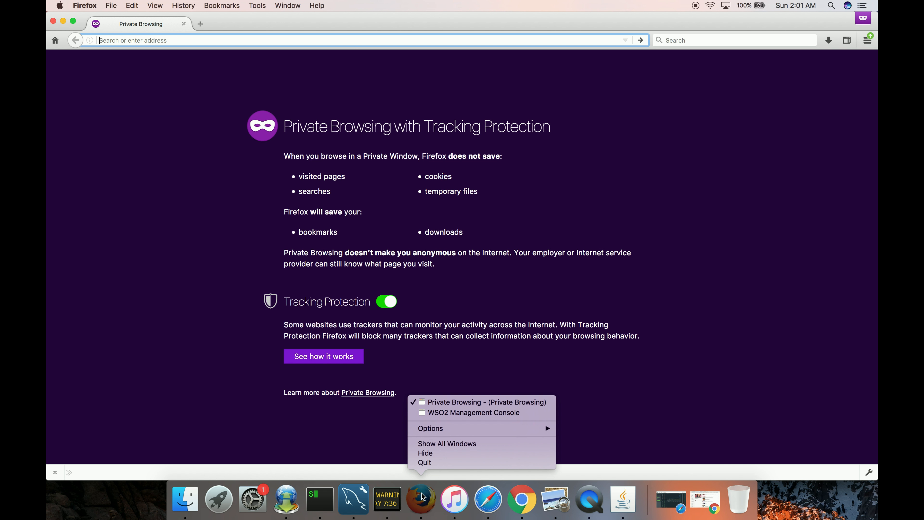
pyautogui.click(368, 455)
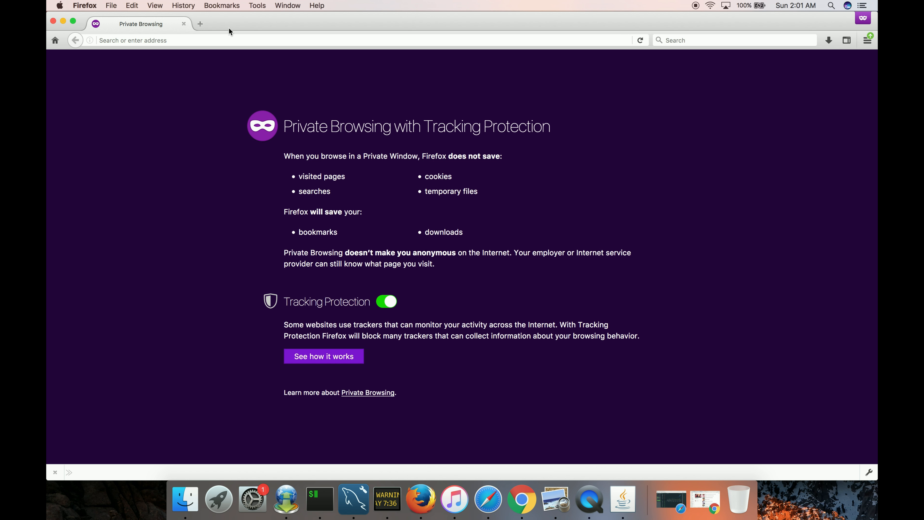
# Start SSO Tracer to capture the login requests and minimize its window
pyautogui.click(257, 5)
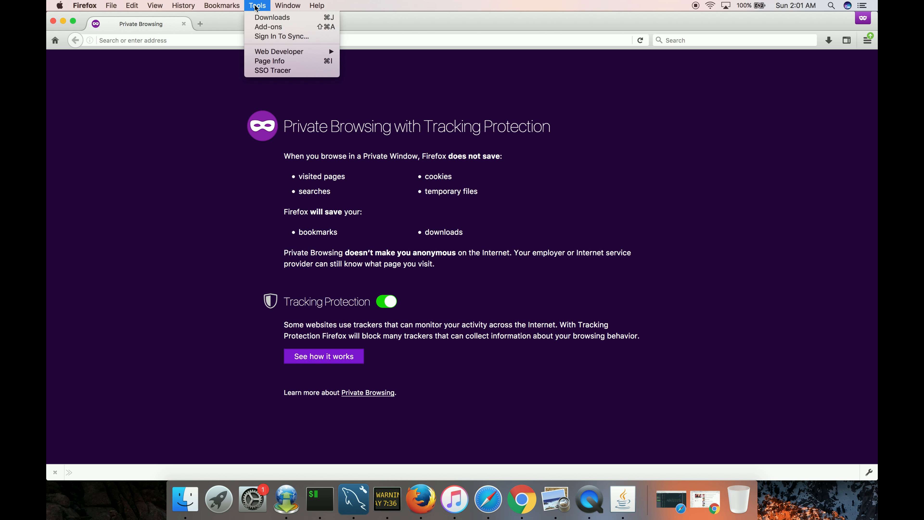
pyautogui.click(270, 70)
pyautogui.moveTo(109, 21); pyautogui.dragTo(109, 44)
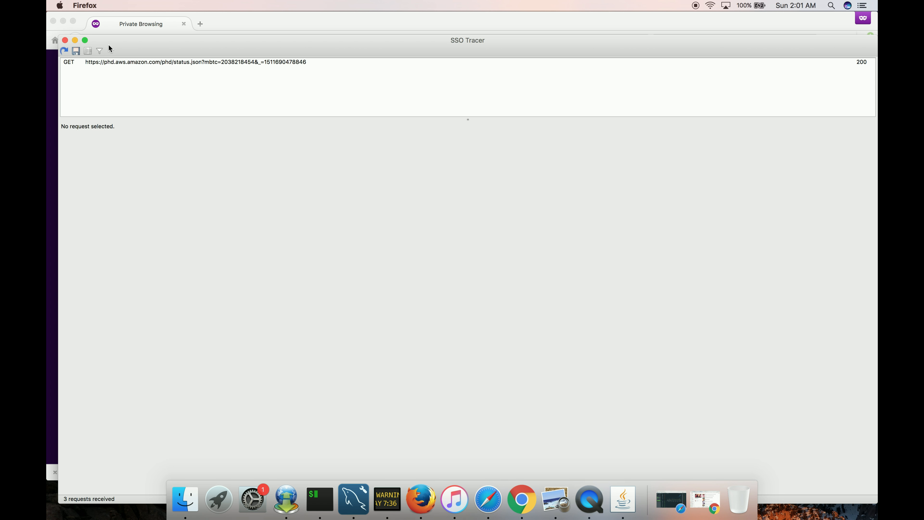
pyautogui.click(75, 40)
# Load the copied samlsso URL in the private window and sign in with the saved admin login
pyautogui.click(134, 41)
pyautogui.press('super+v')
pyautogui.press('Return')
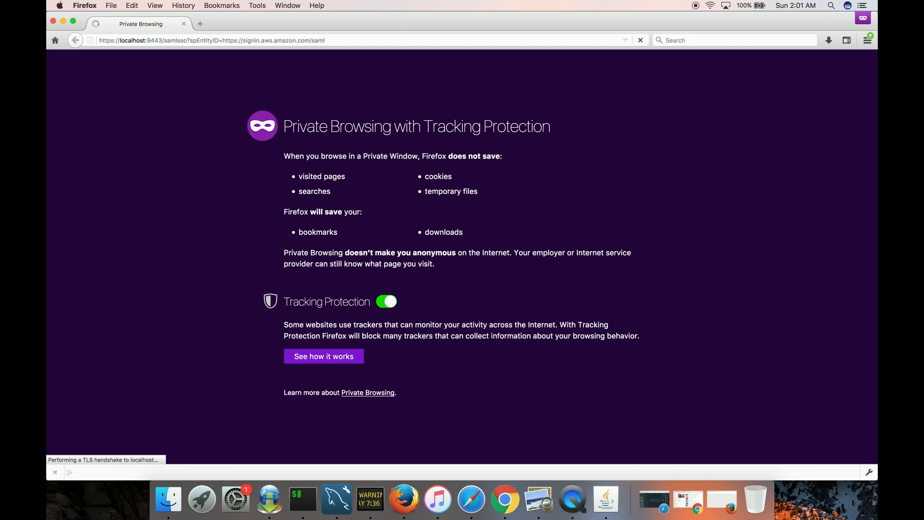
pyautogui.click(408, 154)
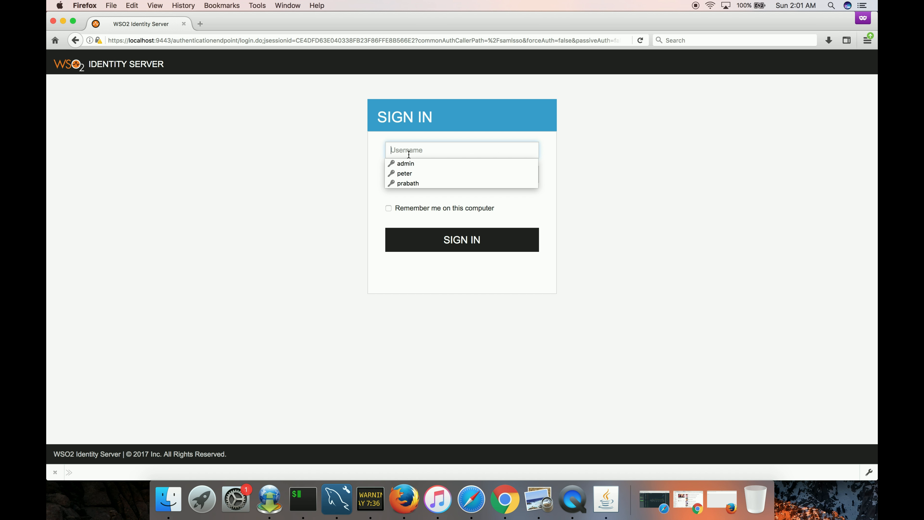
pyautogui.click(408, 162)
pyautogui.click(403, 245)
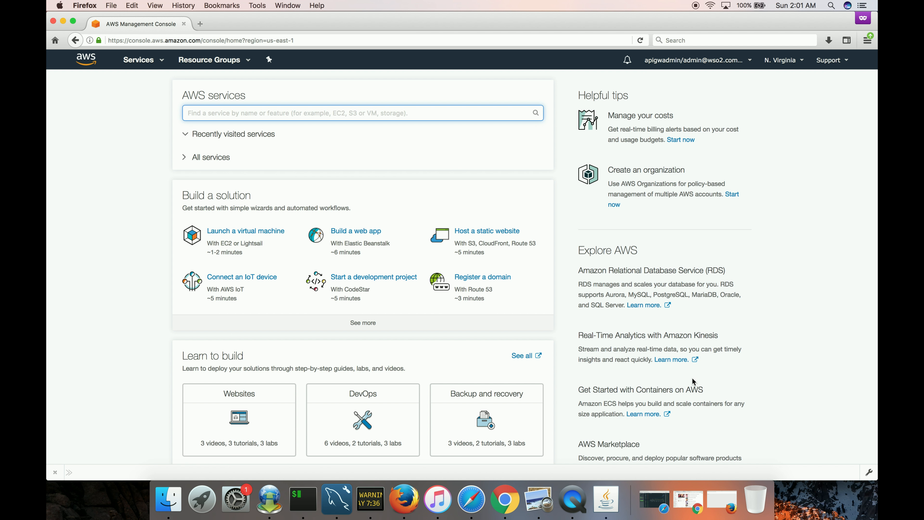
pyautogui.click(721, 501)
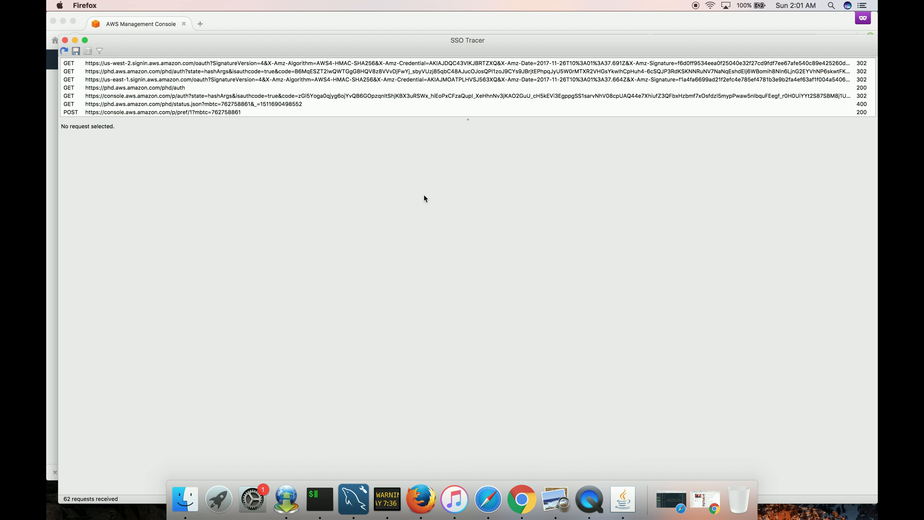
pyautogui.moveTo(436, 117); pyautogui.dragTo(447, 209)
pyautogui.scroll(10, 456, 172)
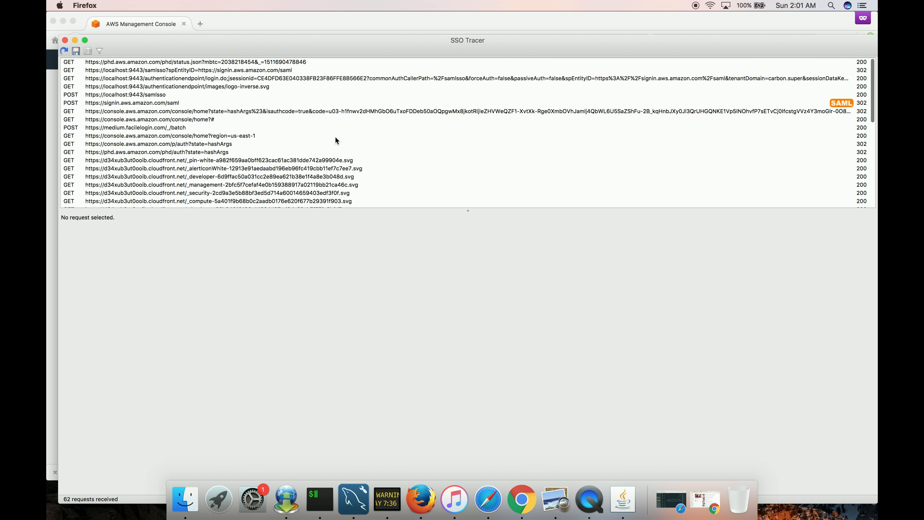
pyautogui.click(176, 104)
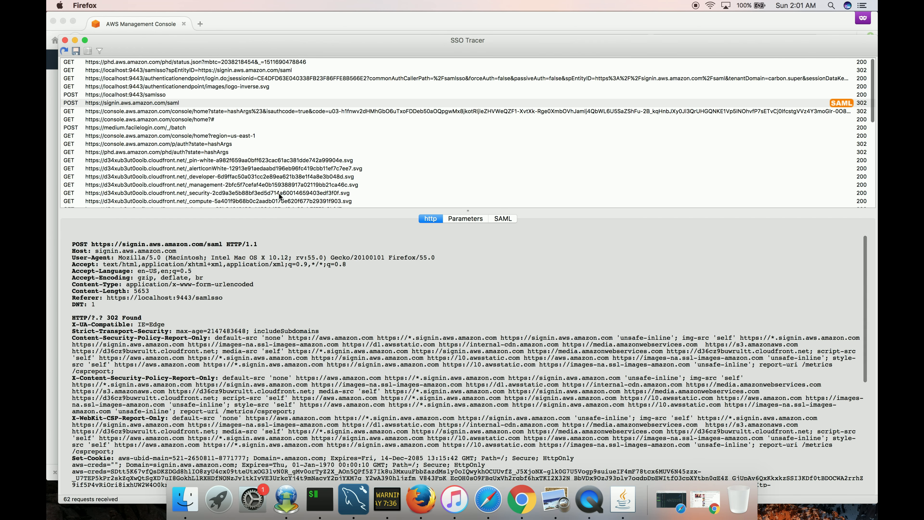
pyautogui.click(498, 219)
pyautogui.moveTo(497, 210); pyautogui.dragTo(483, 118)
pyautogui.scroll(-15, 494, 297)
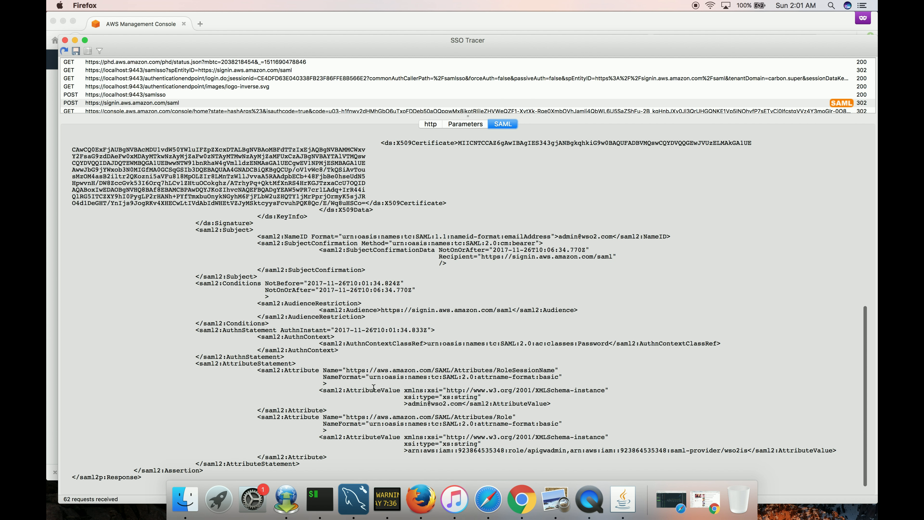
# Examine the RoleSessionName and Role attributes in the SAML response's attribute statement
pyautogui.moveTo(462, 403); pyautogui.dragTo(410, 401)
pyautogui.click(481, 370)
pyautogui.moveTo(556, 370); pyautogui.dragTo(346, 370)
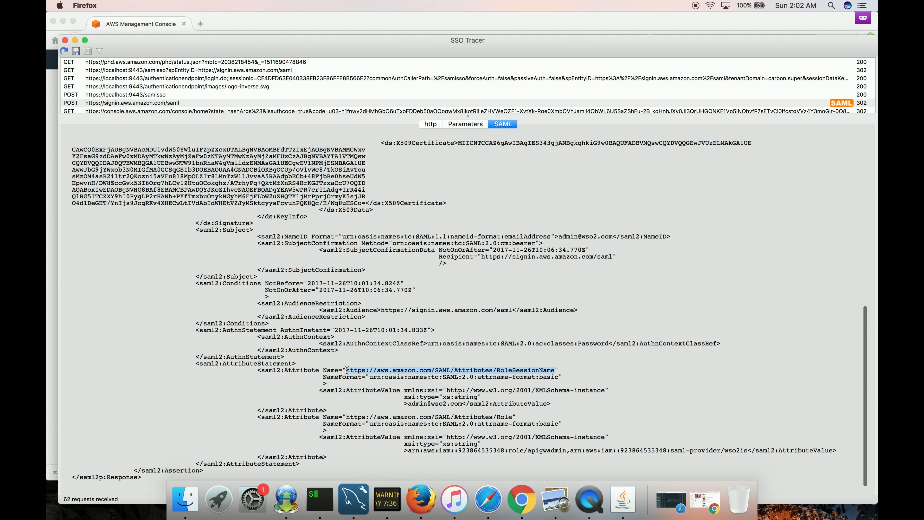
pyautogui.click(352, 392)
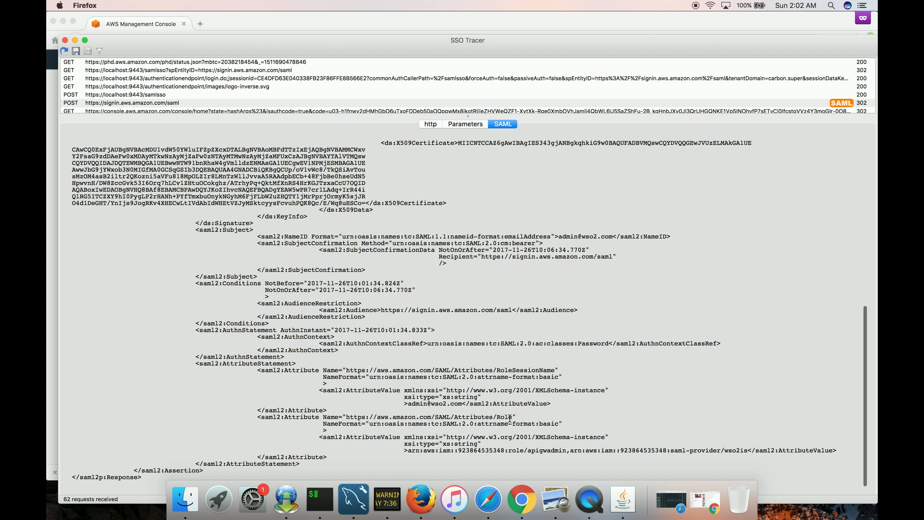
pyautogui.moveTo(510, 418); pyautogui.dragTo(348, 413)
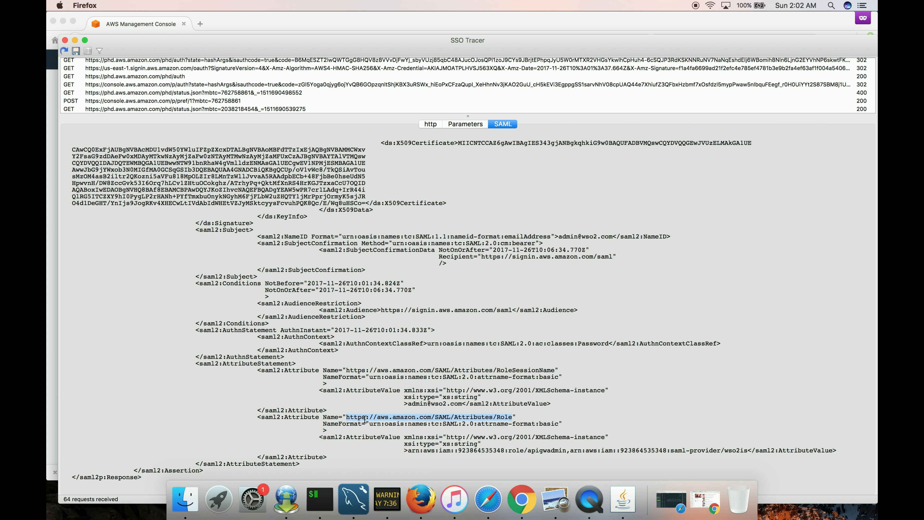
# Close SSO Tracer and the private window to return to the WSO2 Management Console
pyautogui.click(428, 504)
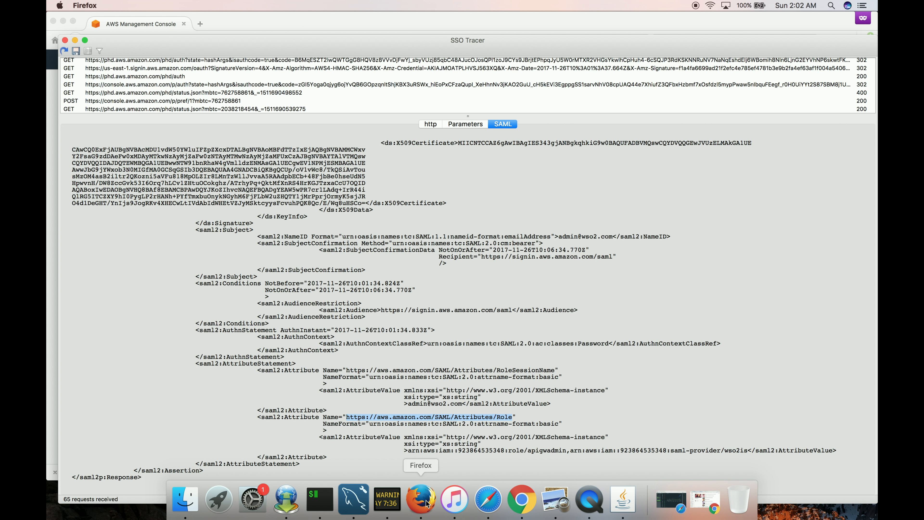
pyautogui.click(65, 40)
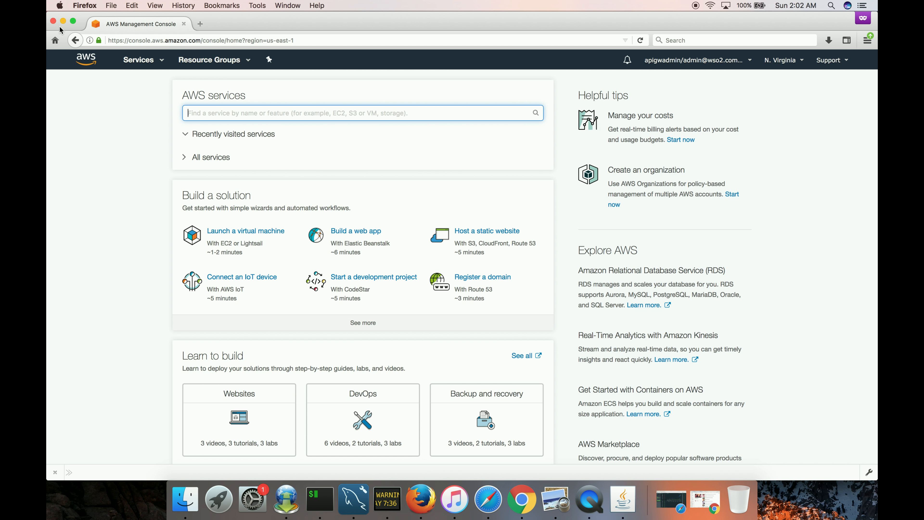
pyautogui.click(53, 20)
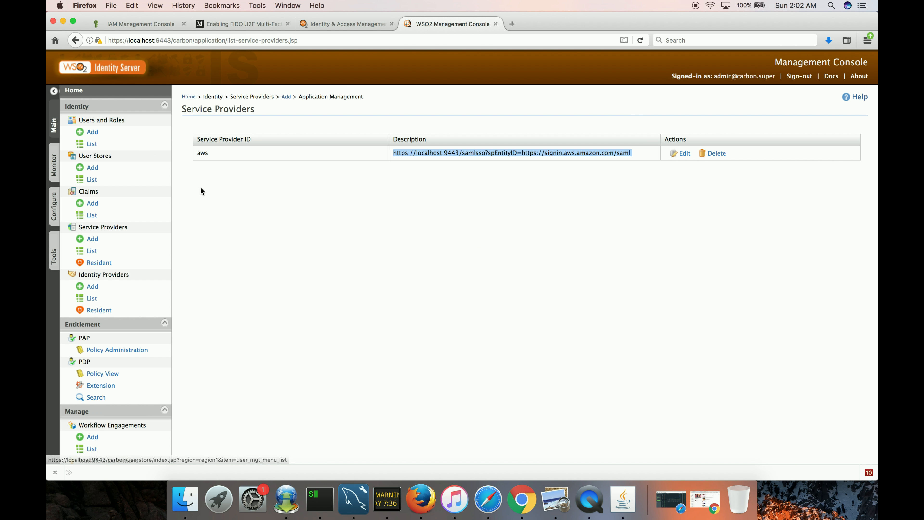
pyautogui.click(201, 188)
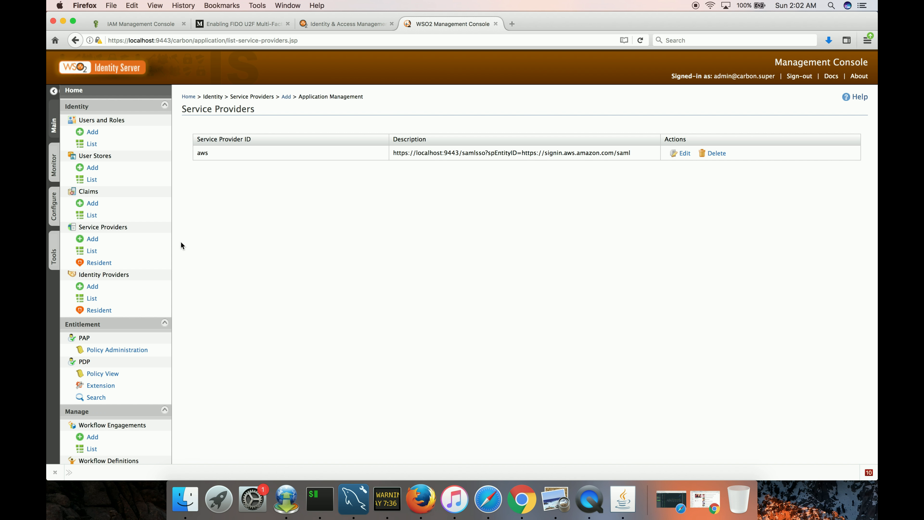
# View the existing roles and the available claim dialects, and return to the service provider list
pyautogui.click(126, 147)
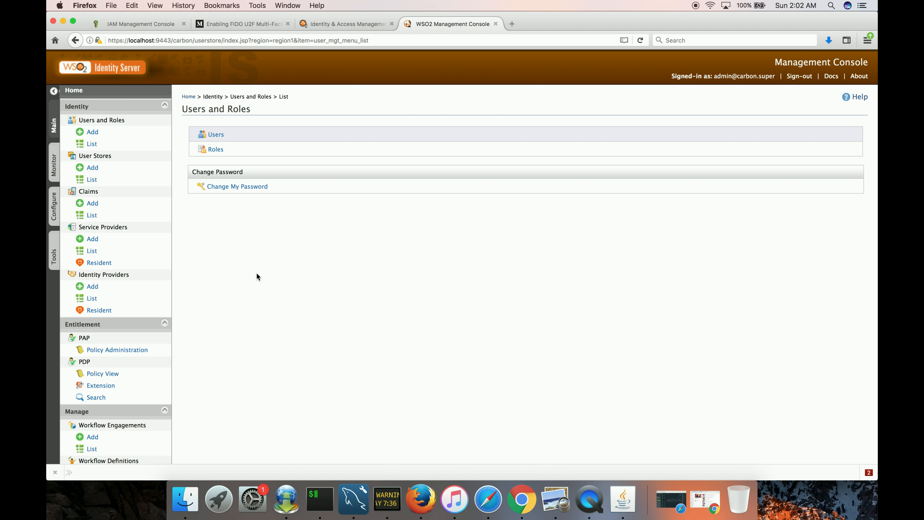
pyautogui.click(216, 151)
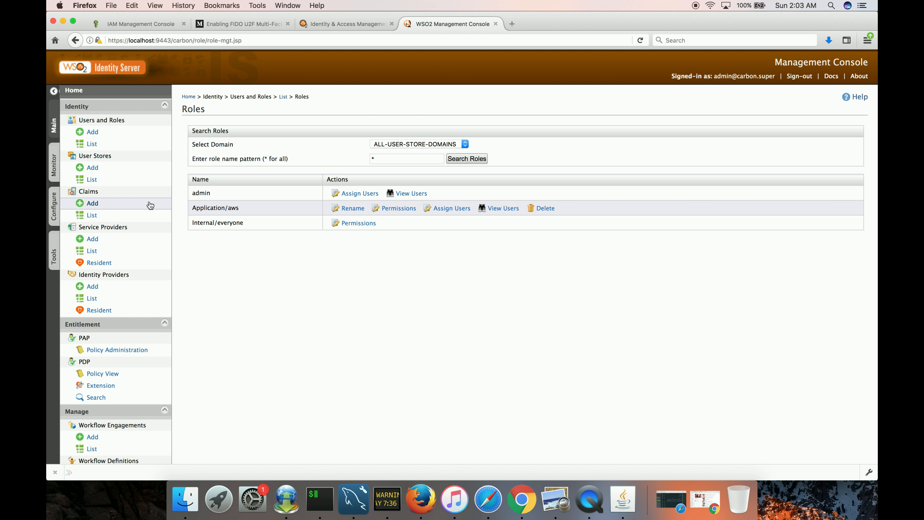
pyautogui.click(126, 220)
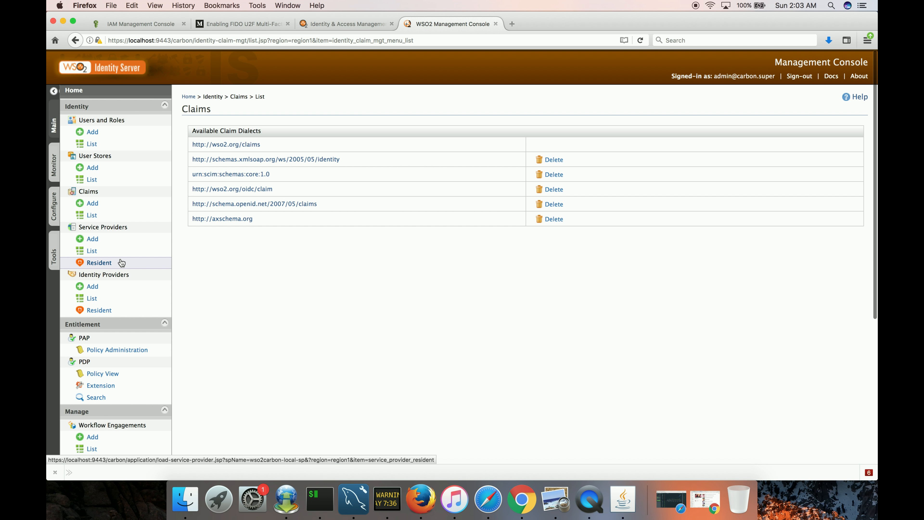
pyautogui.click(116, 251)
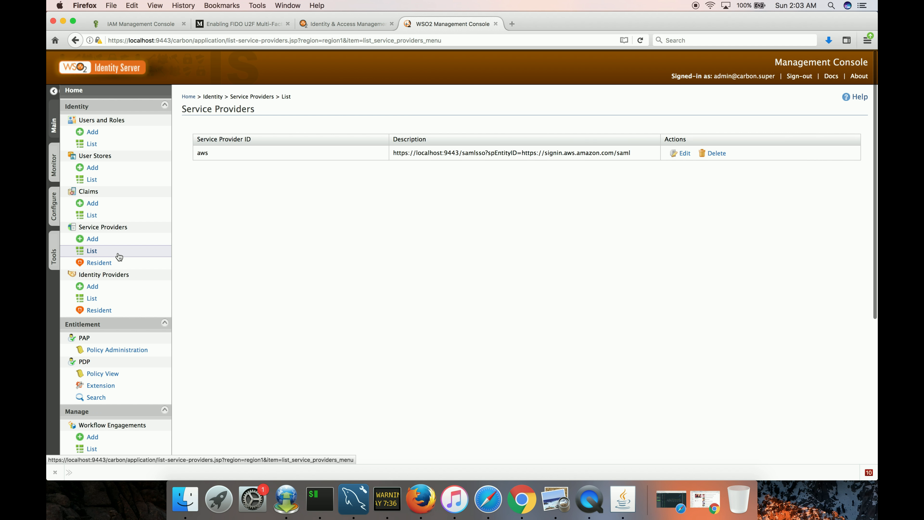
# Open the aws service provider for editing and display its claim configuration
pyautogui.click(682, 153)
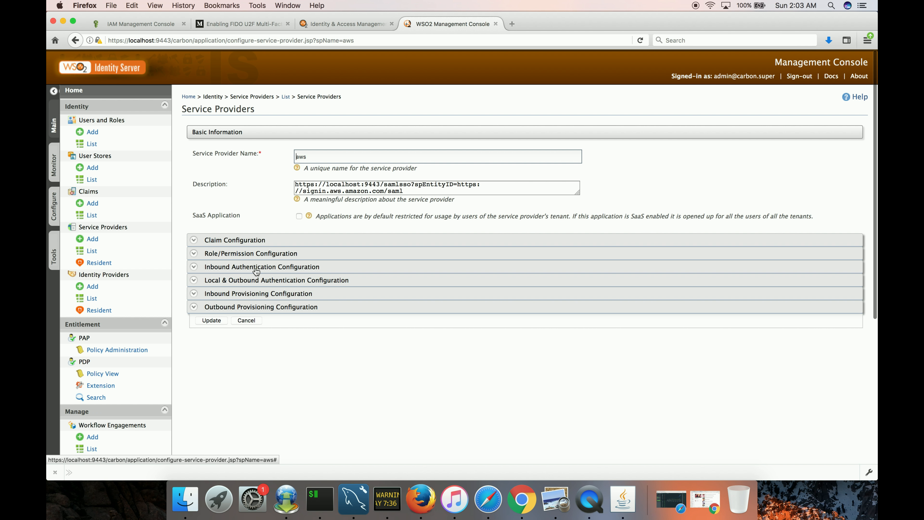
pyautogui.click(259, 244)
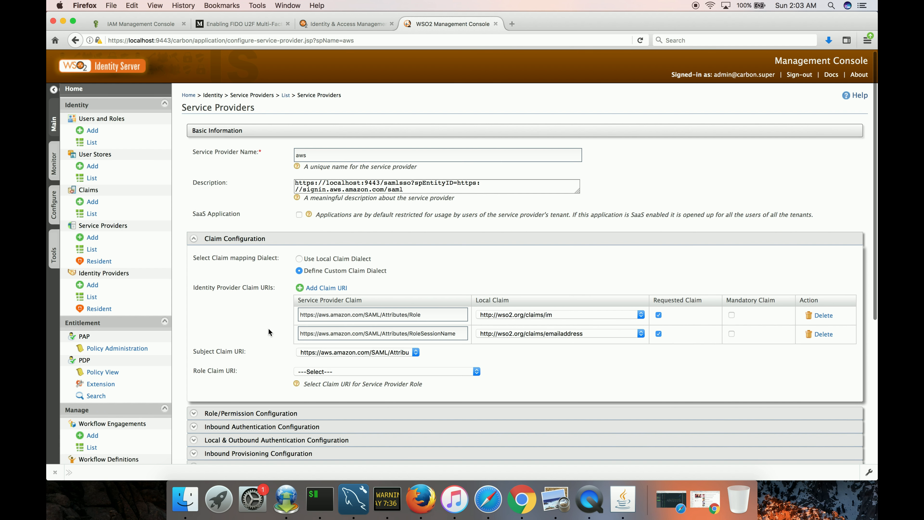
pyautogui.scroll(-2, 268, 328)
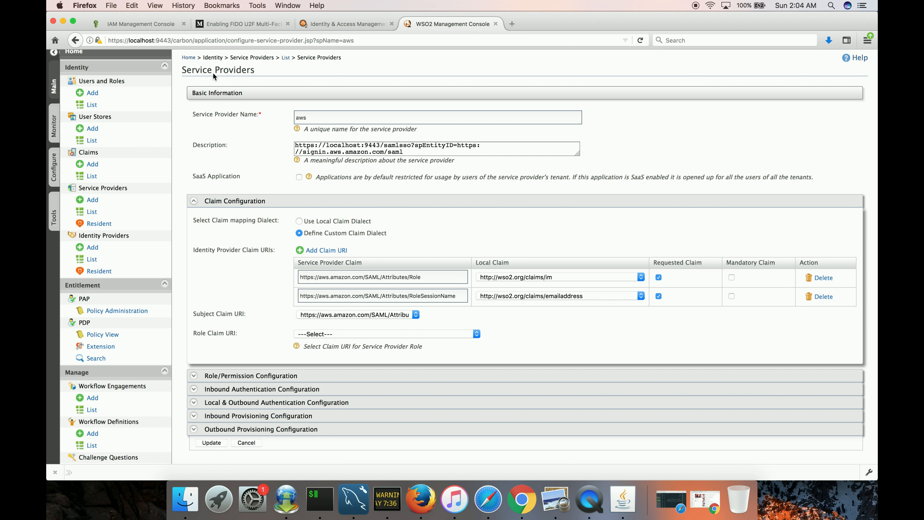
# Switch to the AWS IAM console, open the wso2is identity provider and highlight its Provider ARN
pyautogui.click(153, 24)
pyautogui.click(315, 131)
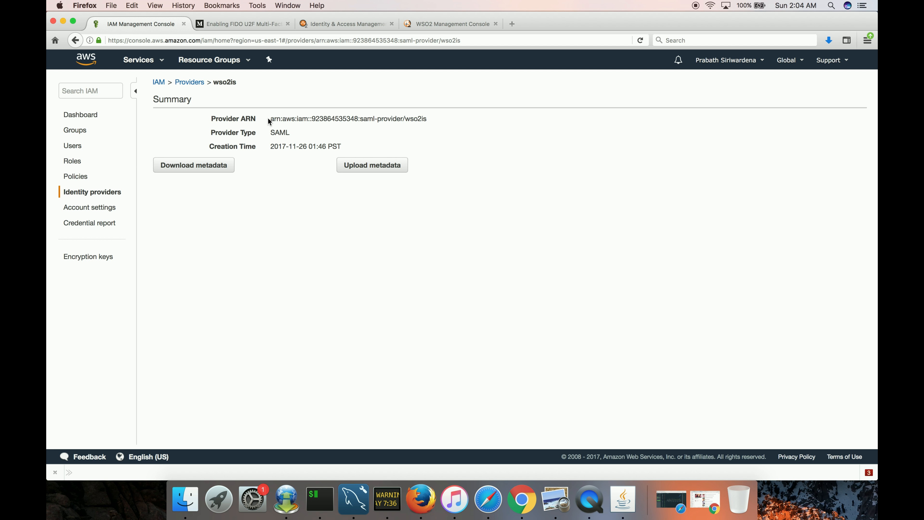
pyautogui.moveTo(271, 118); pyautogui.dragTo(430, 122)
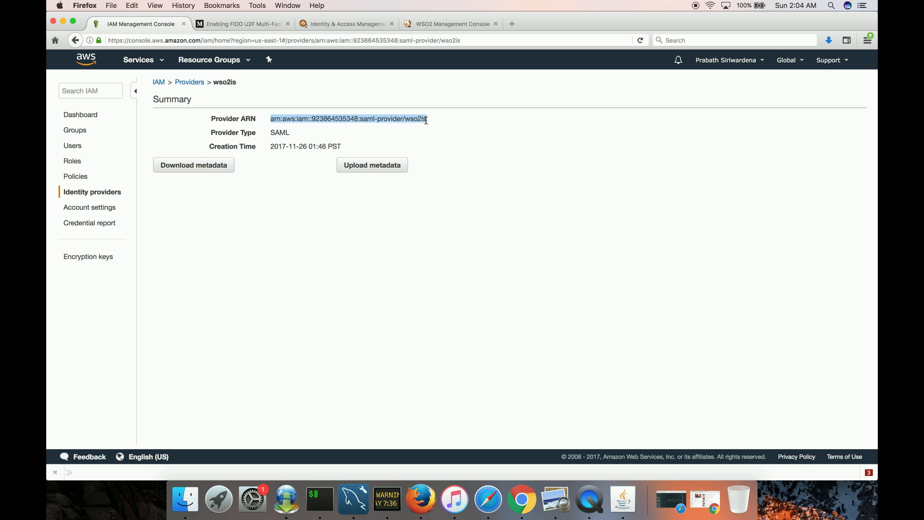
# Open the apigwadmin role in IAM and examine its Role ARN, highlighting the role name at the end
pyautogui.click(75, 162)
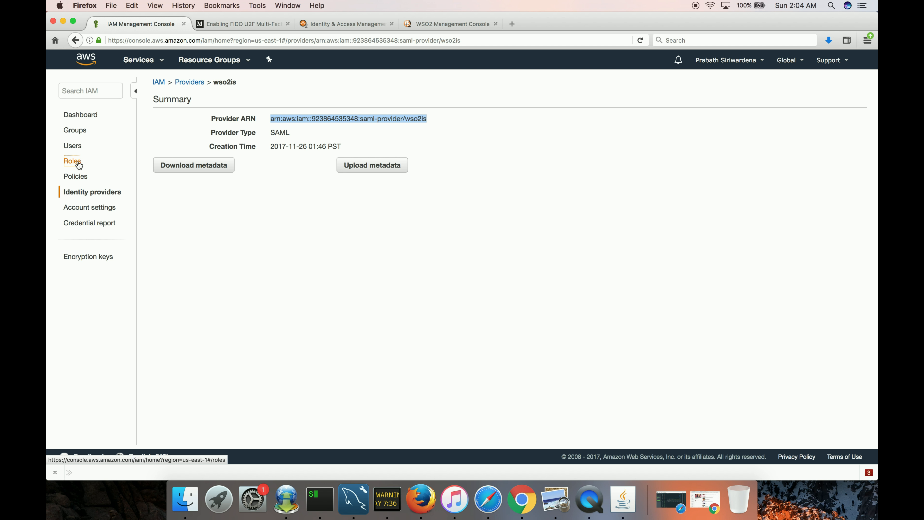
pyautogui.click(187, 389)
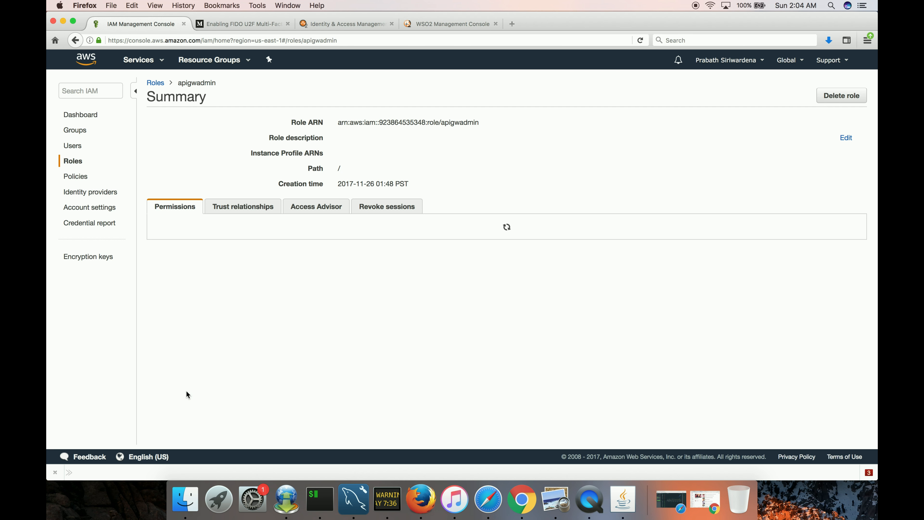
pyautogui.tripleClick(449, 123)
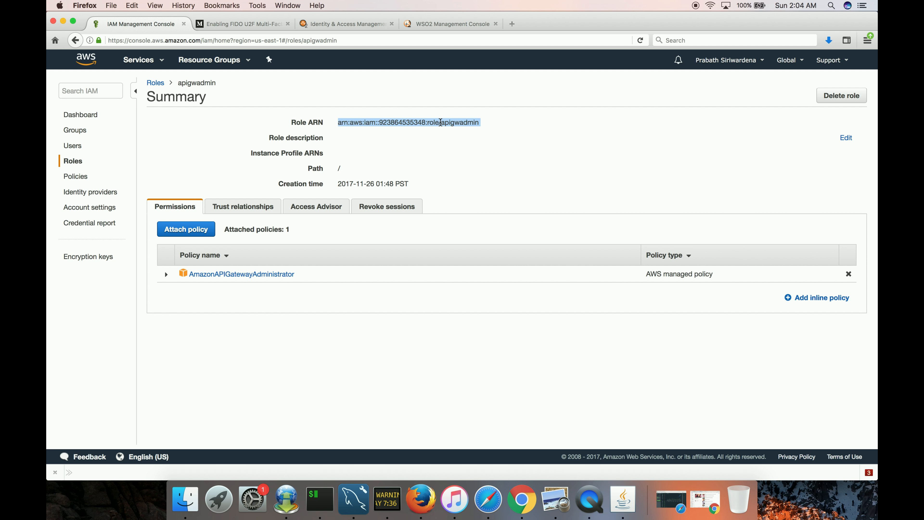
pyautogui.click(441, 122)
pyautogui.moveTo(442, 123); pyautogui.dragTo(339, 120)
pyautogui.click(440, 124)
pyautogui.moveTo(441, 124); pyautogui.dragTo(466, 124)
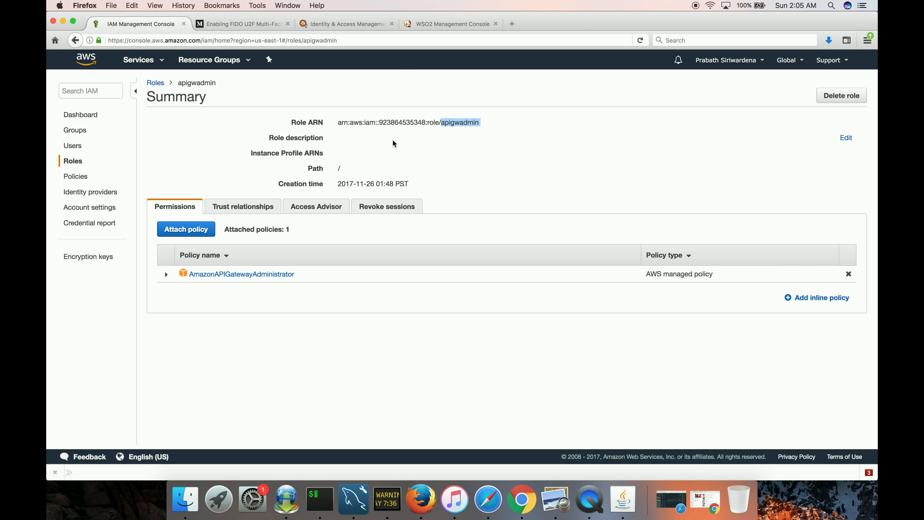
# Return to the WSO2 Management Console and review the aws service provider's claim mappings
pyautogui.click(424, 26)
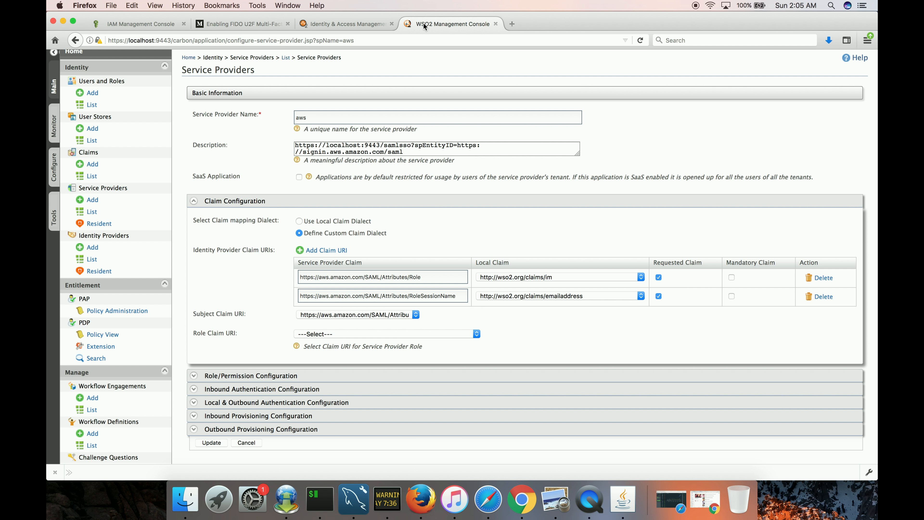
pyautogui.scroll(2, 424, 240)
pyautogui.scroll(-2, 425, 241)
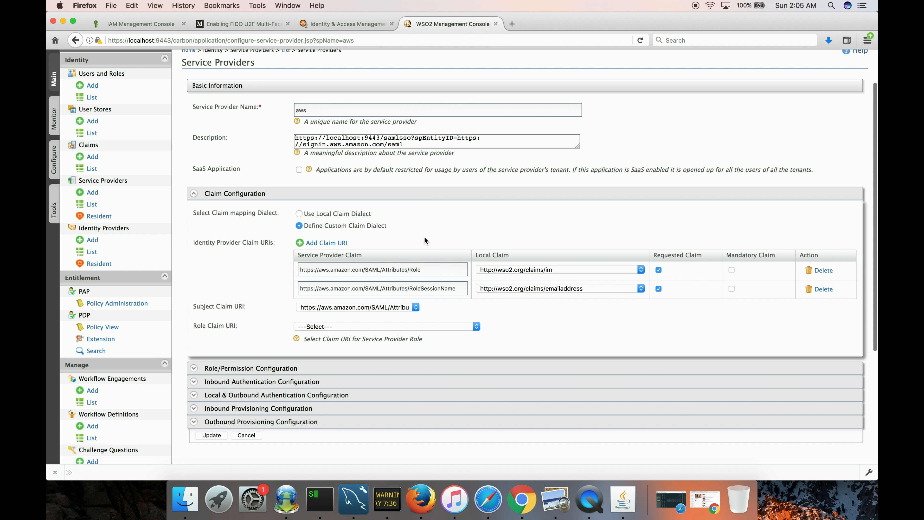